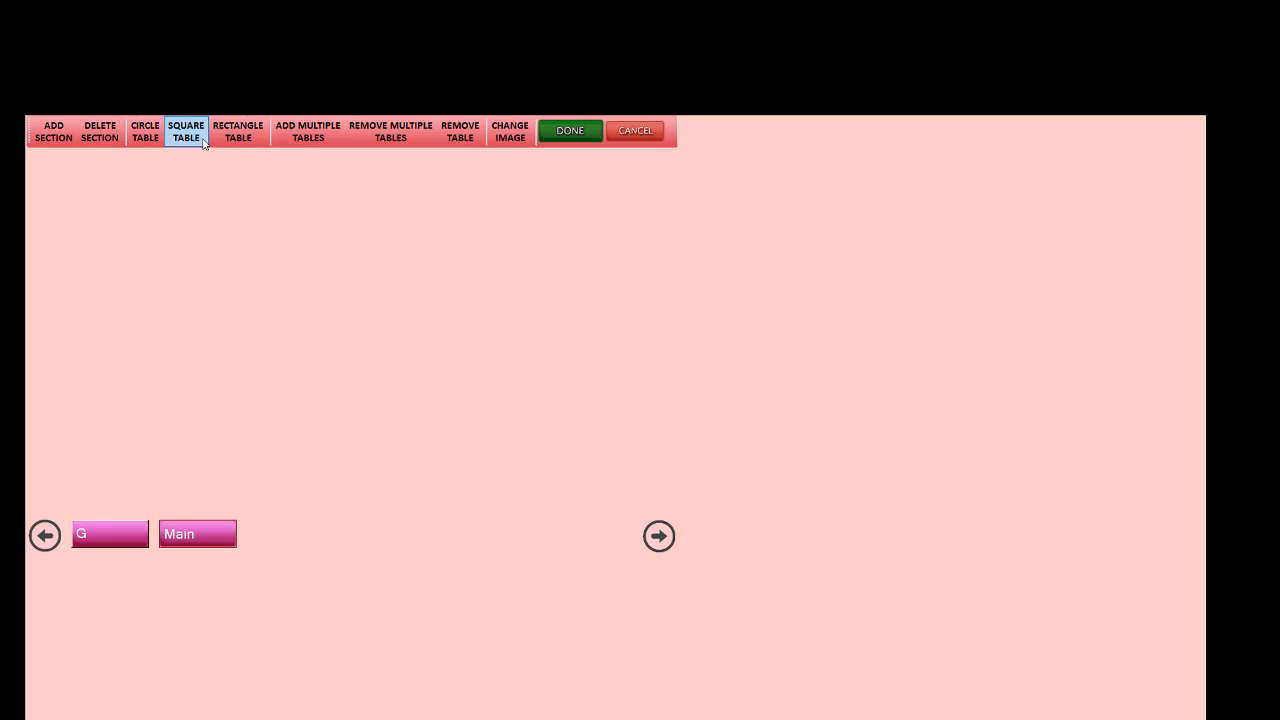
Step: Add 10 rectangle tables to the section at once, with 01 as the starting table number
{"action": "left_click", "coordinate": [305, 133]}
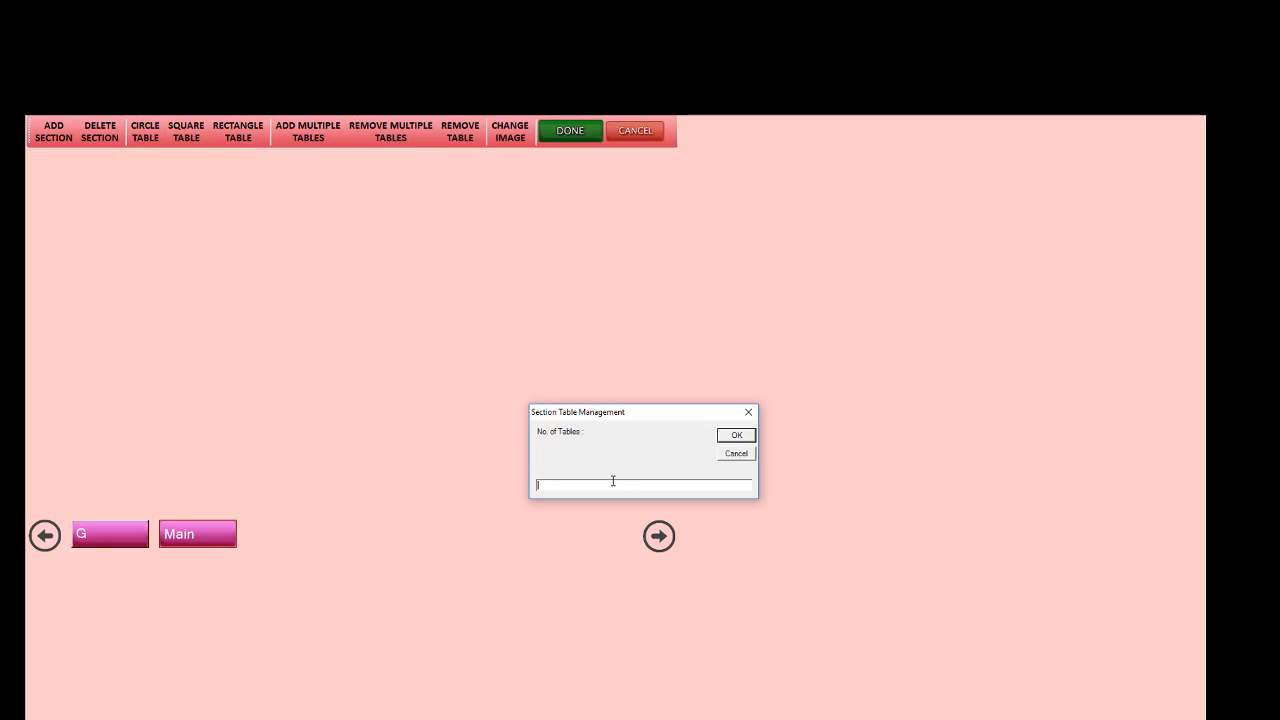
{"action": "type", "text": "10"}
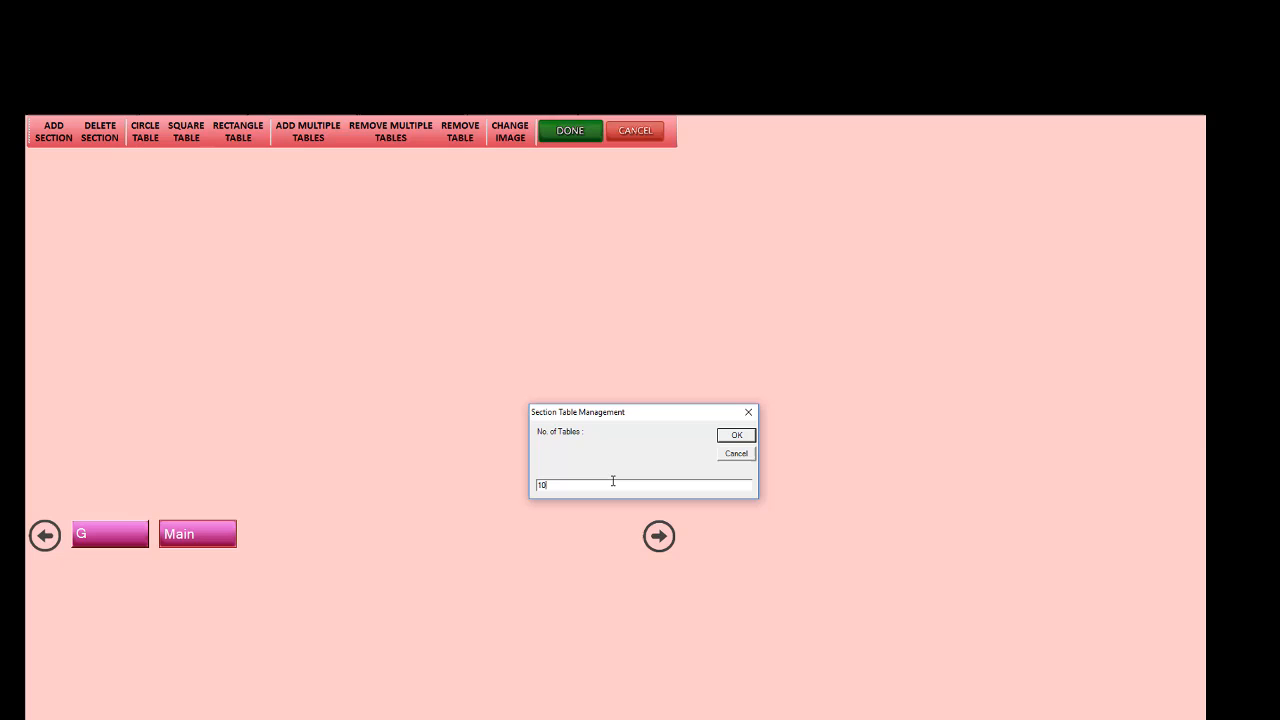
{"action": "left_click", "coordinate": [737, 435]}
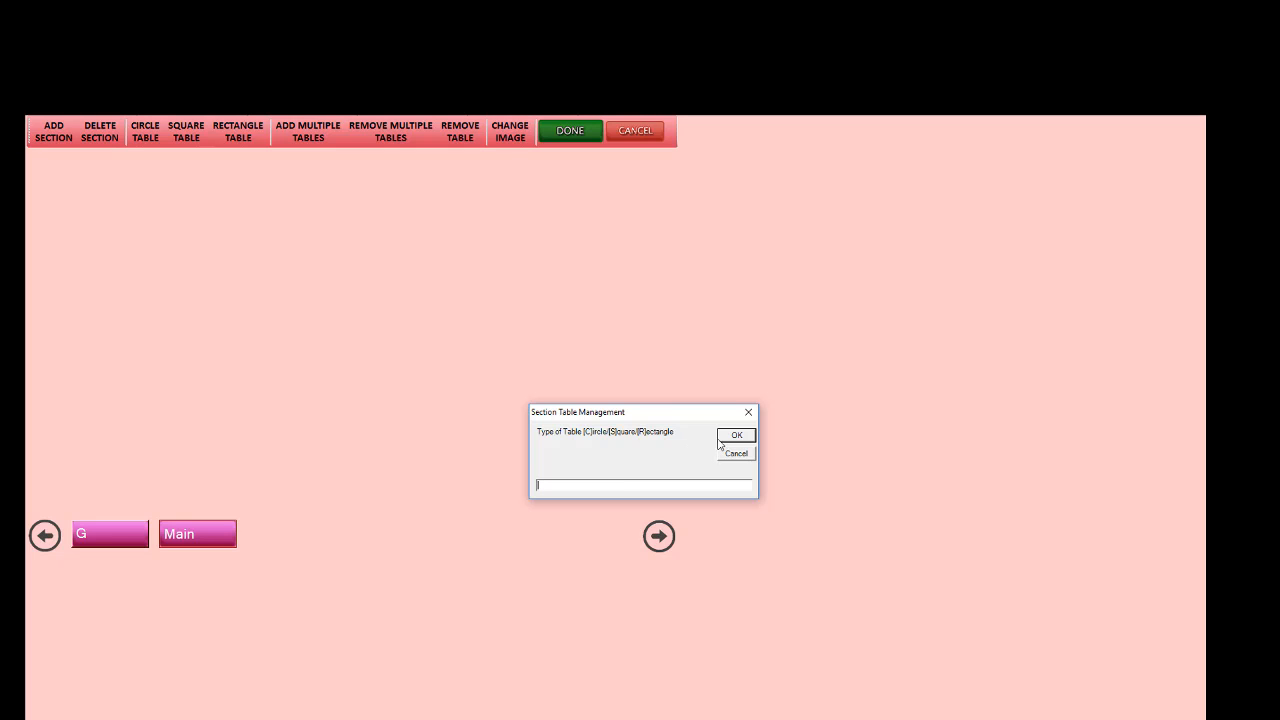
{"action": "type", "text": "r"}
{"action": "left_click", "coordinate": [740, 437]}
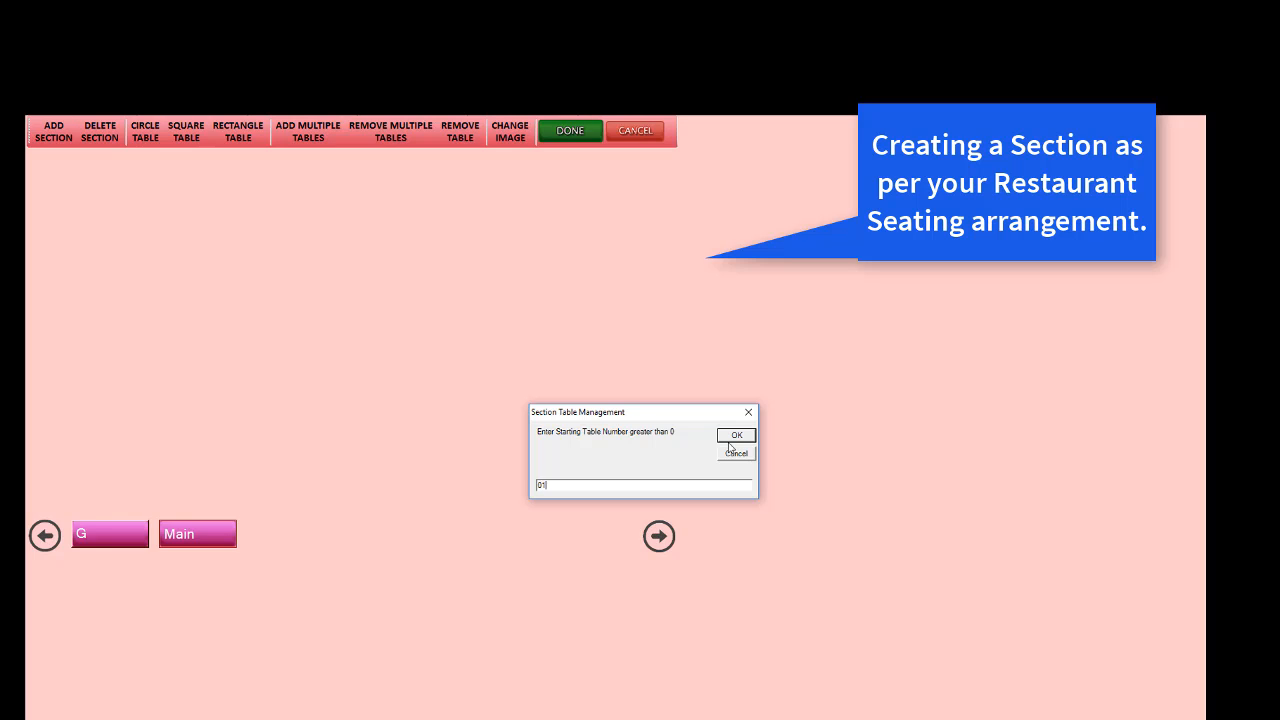
{"action": "left_click", "coordinate": [736, 440]}
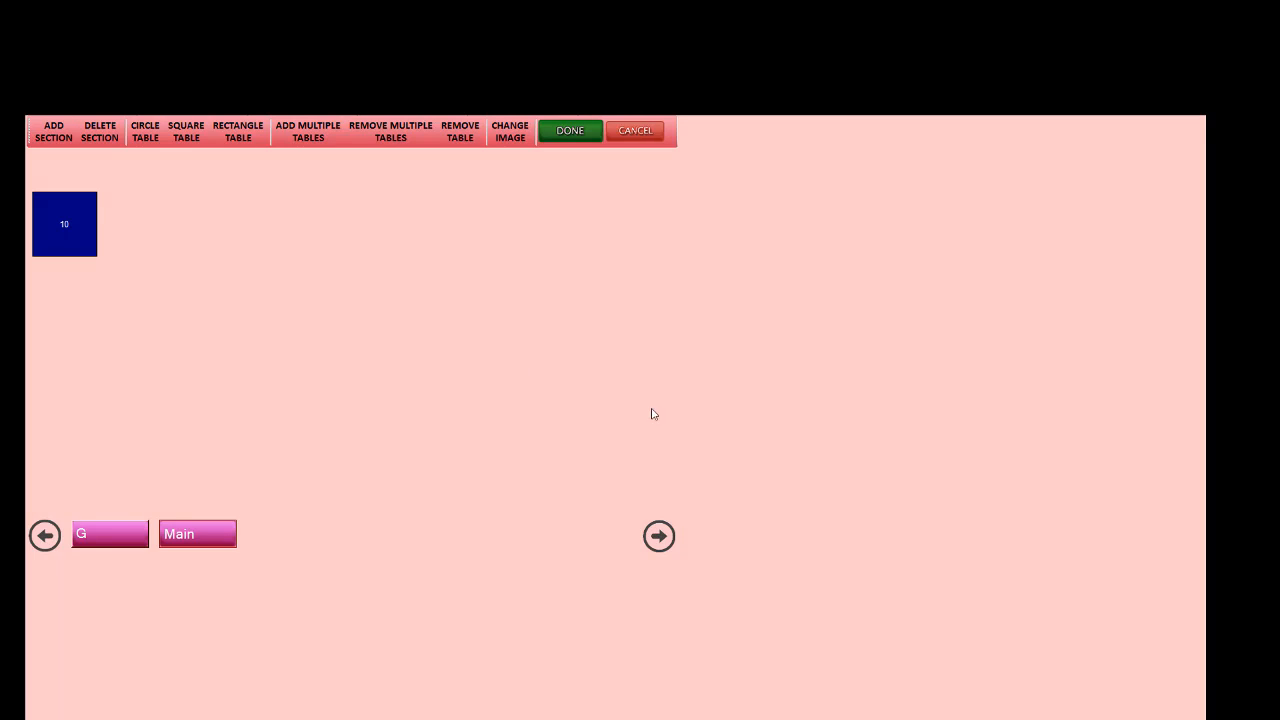
Step: Spread tables 10, 9, 8, 7 and 6 out of the stack into an evenly spaced second row, with 6 first and 10 last
{"action": "left_click_drag", "start_coordinate": [85, 249], "coordinate": [570, 355]}
{"action": "left_click_drag", "start_coordinate": [72, 237], "coordinate": [454, 353]}
{"action": "left_click_drag", "start_coordinate": [63, 234], "coordinate": [318, 357]}
{"action": "left_click_drag", "start_coordinate": [92, 245], "coordinate": [209, 360]}
{"action": "left_click_drag", "start_coordinate": [86, 243], "coordinate": [88, 348]}
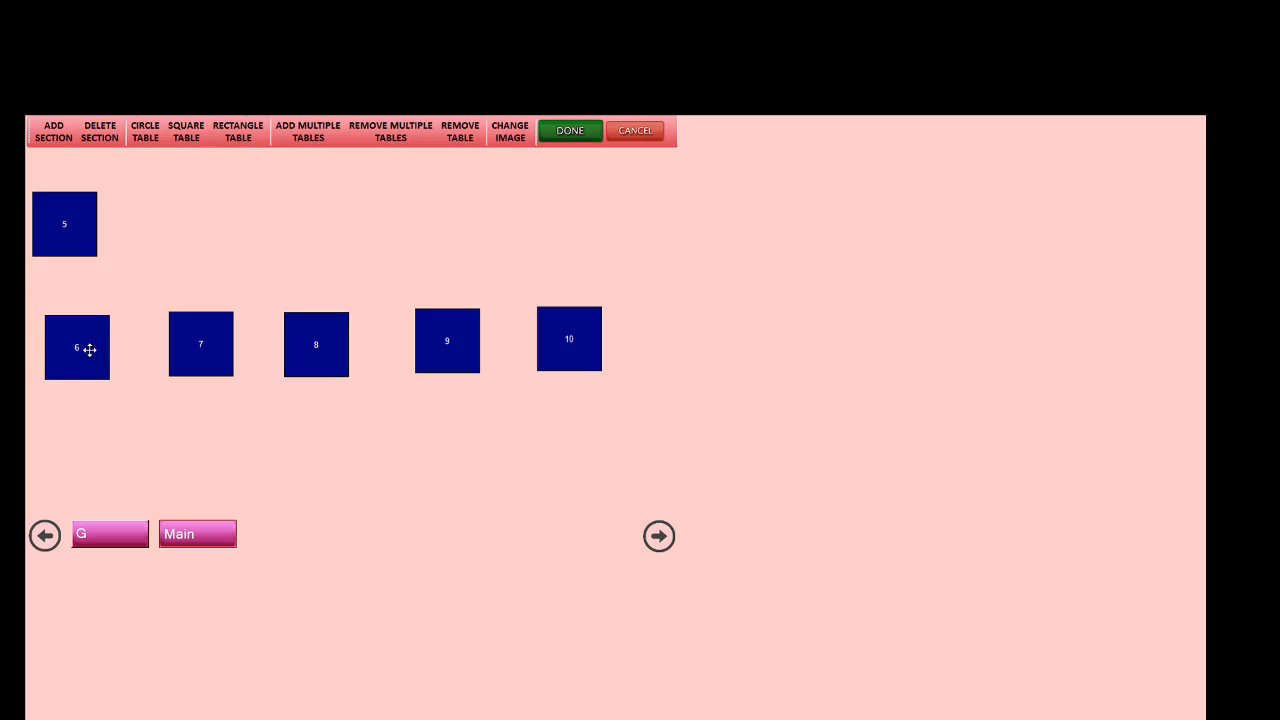
Step: Arrange tables 1 to 5 in an upper row, each one above its counterpart in the row of tables 6 to 10
{"action": "left_click_drag", "start_coordinate": [76, 247], "coordinate": [577, 246]}
{"action": "left_click_drag", "start_coordinate": [82, 241], "coordinate": [463, 240]}
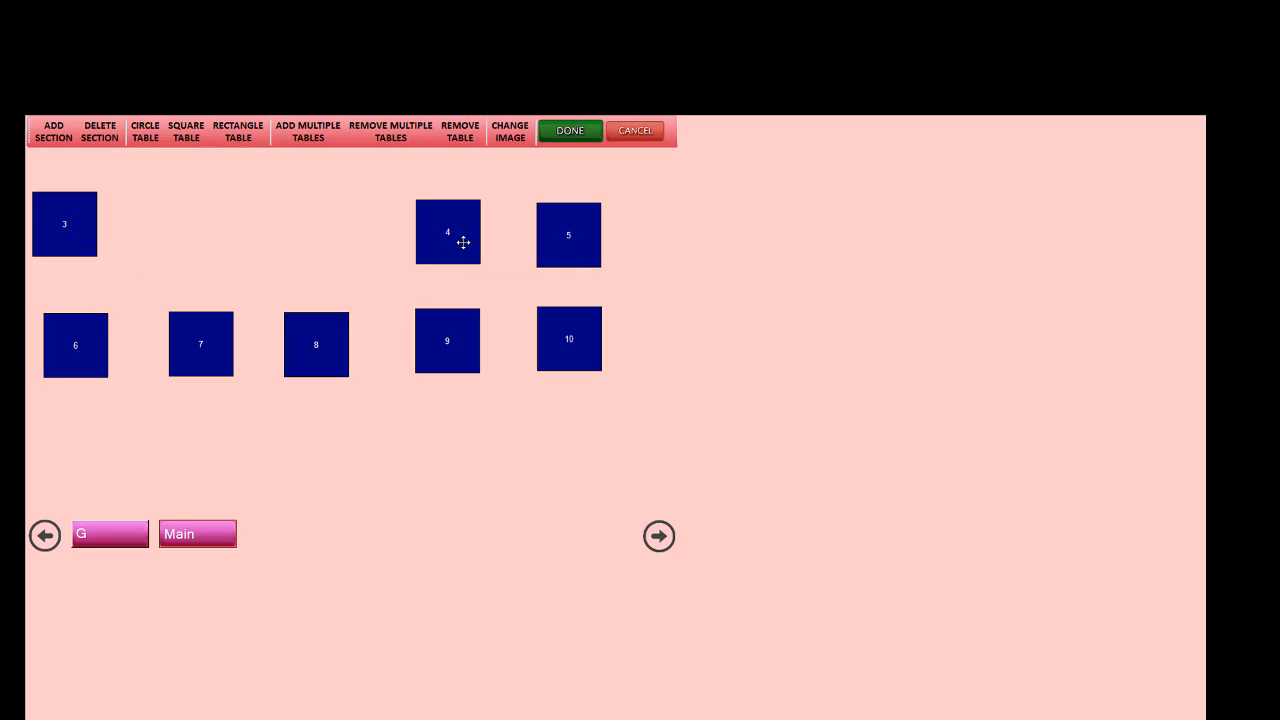
{"action": "left_click_drag", "start_coordinate": [68, 219], "coordinate": [211, 217]}
{"action": "left_click_drag", "start_coordinate": [75, 235], "coordinate": [88, 228]}
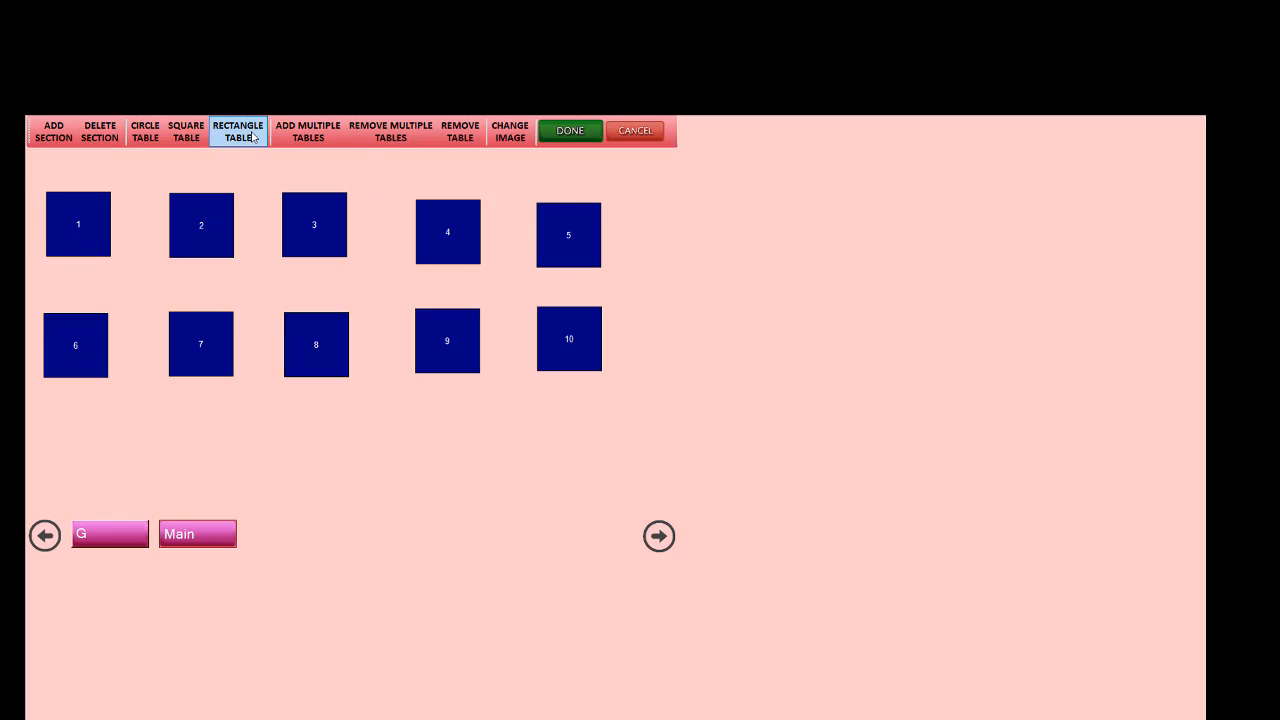
Step: Try to add a square table numbered 10
{"action": "left_click", "coordinate": [187, 136]}
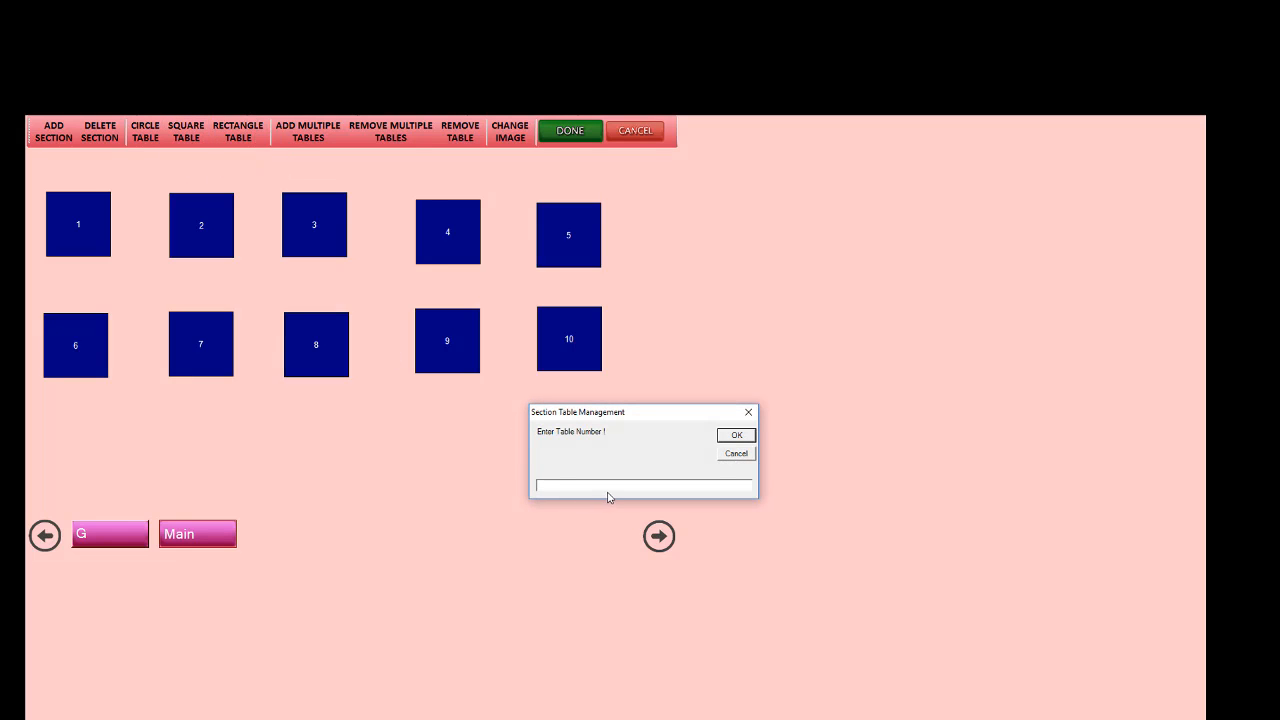
{"action": "type", "text": "10"}
{"action": "left_click", "coordinate": [736, 435]}
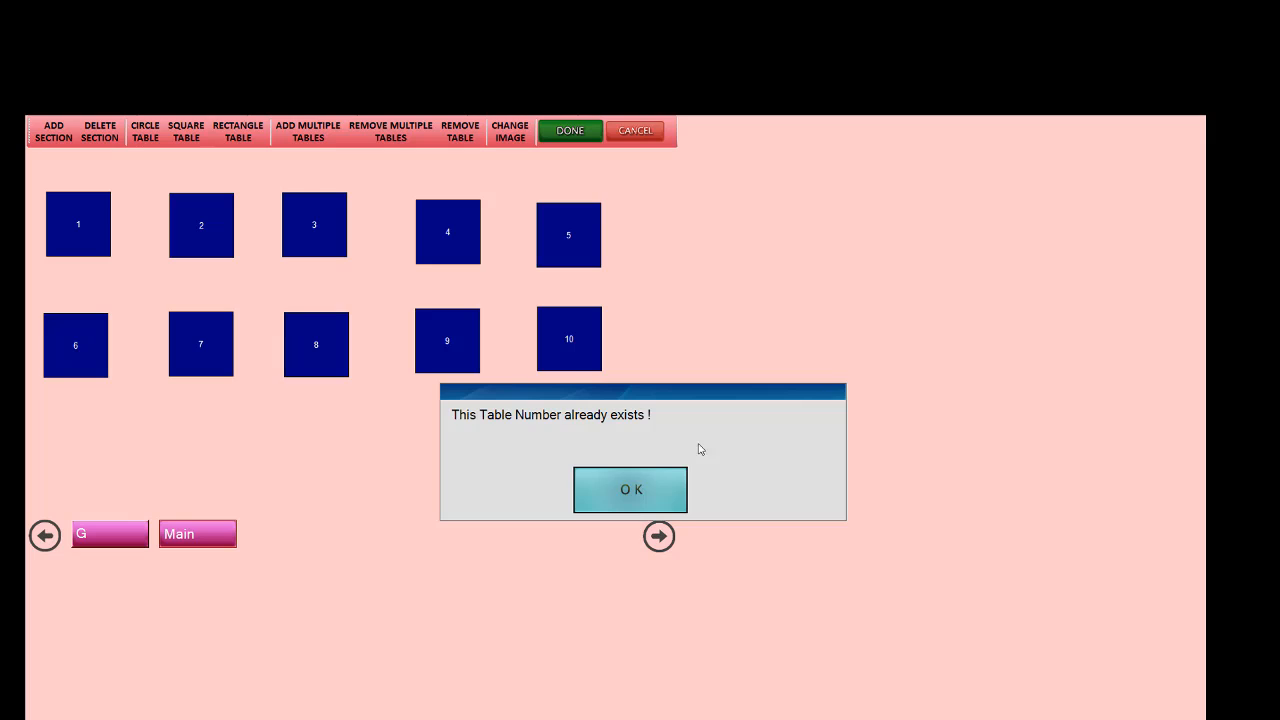
{"action": "left_click", "coordinate": [620, 493]}
Step: Add a square table numbered 11 and place it below table 7
{"action": "left_click", "coordinate": [186, 137]}
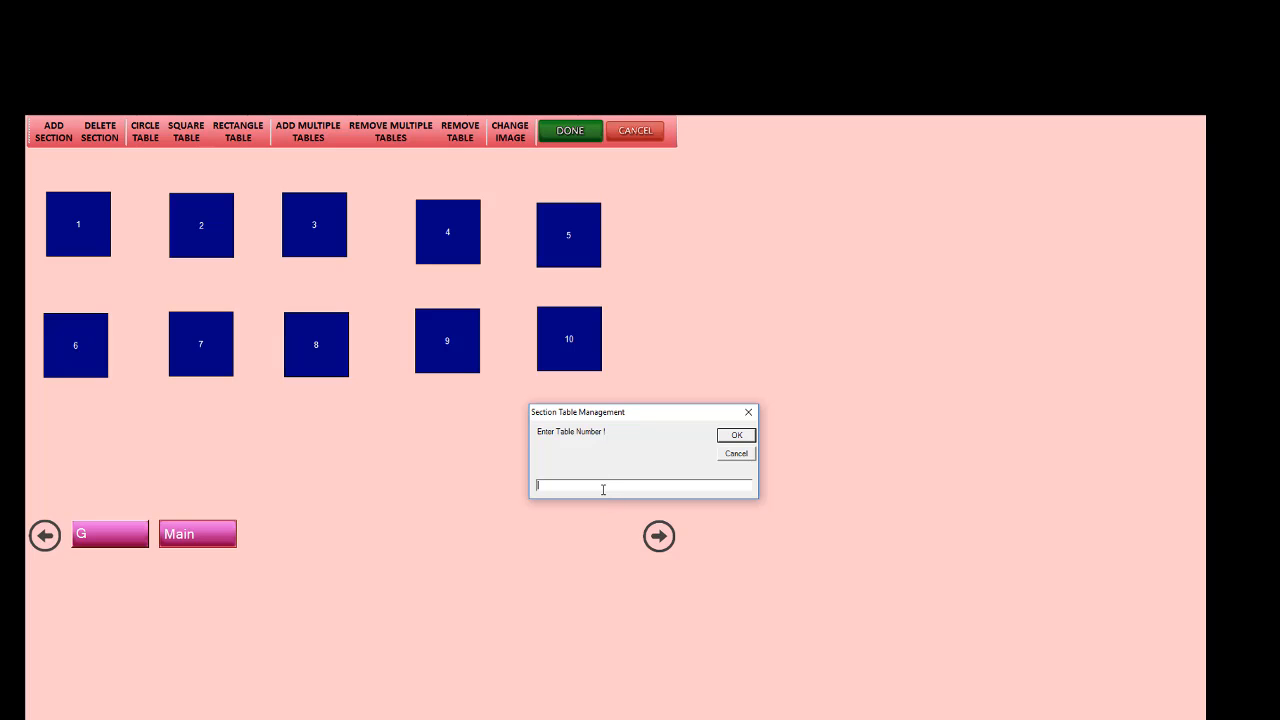
{"action": "type", "text": "11"}
{"action": "left_click", "coordinate": [736, 436]}
{"action": "left_click_drag", "start_coordinate": [76, 250], "coordinate": [205, 457]}
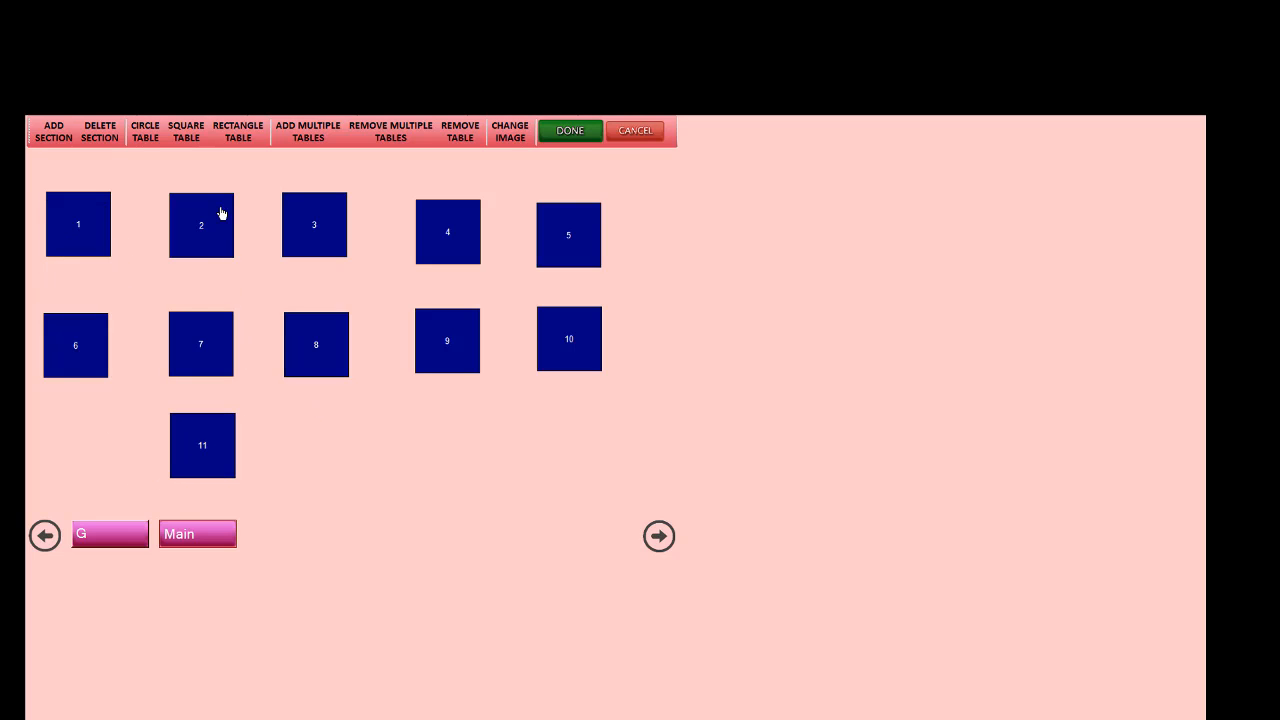
Step: Add a circle table numbered 12 to the section and finish editing the layout
{"action": "left_click", "coordinate": [145, 131]}
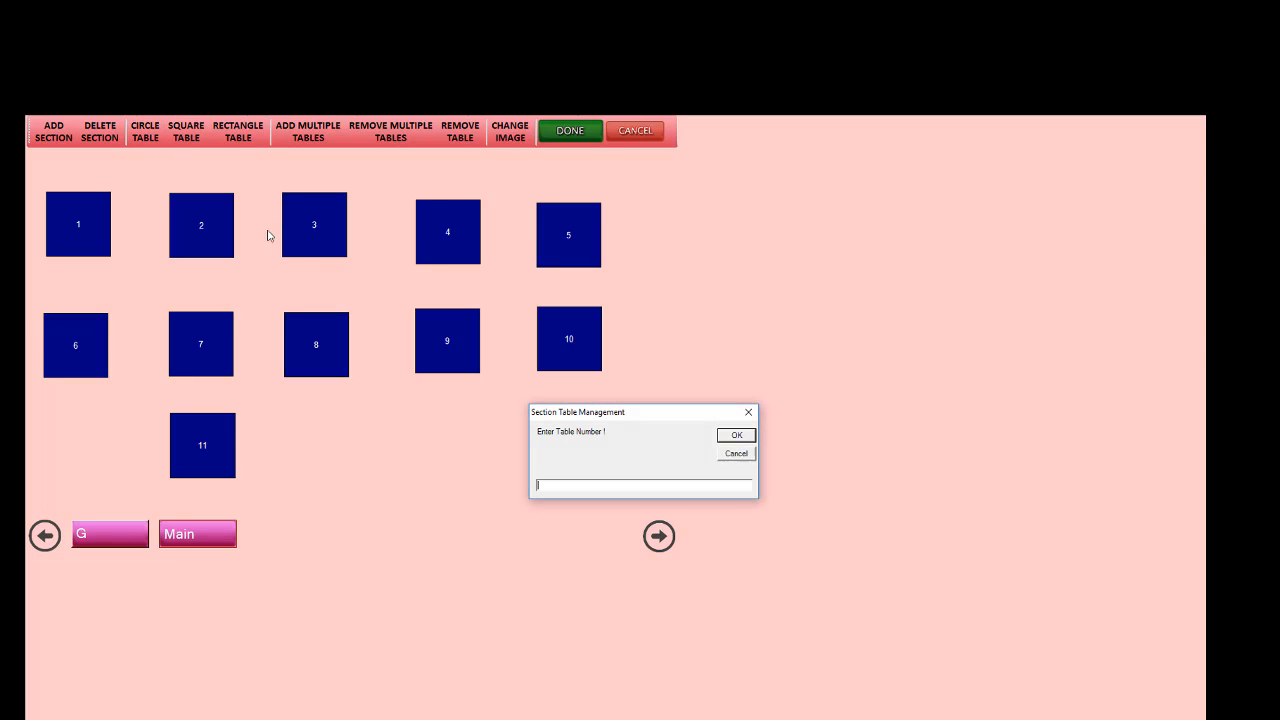
{"action": "type", "text": "12"}
{"action": "left_click", "coordinate": [737, 435]}
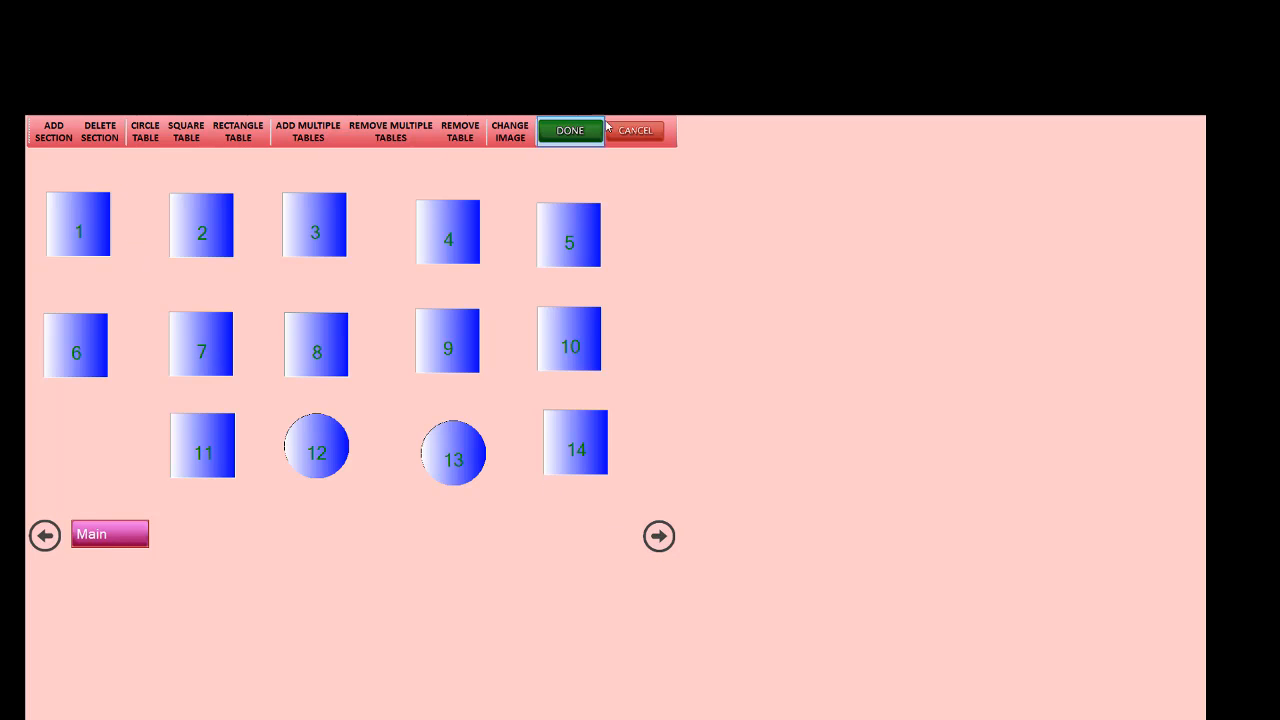
{"action": "left_click", "coordinate": [572, 133]}
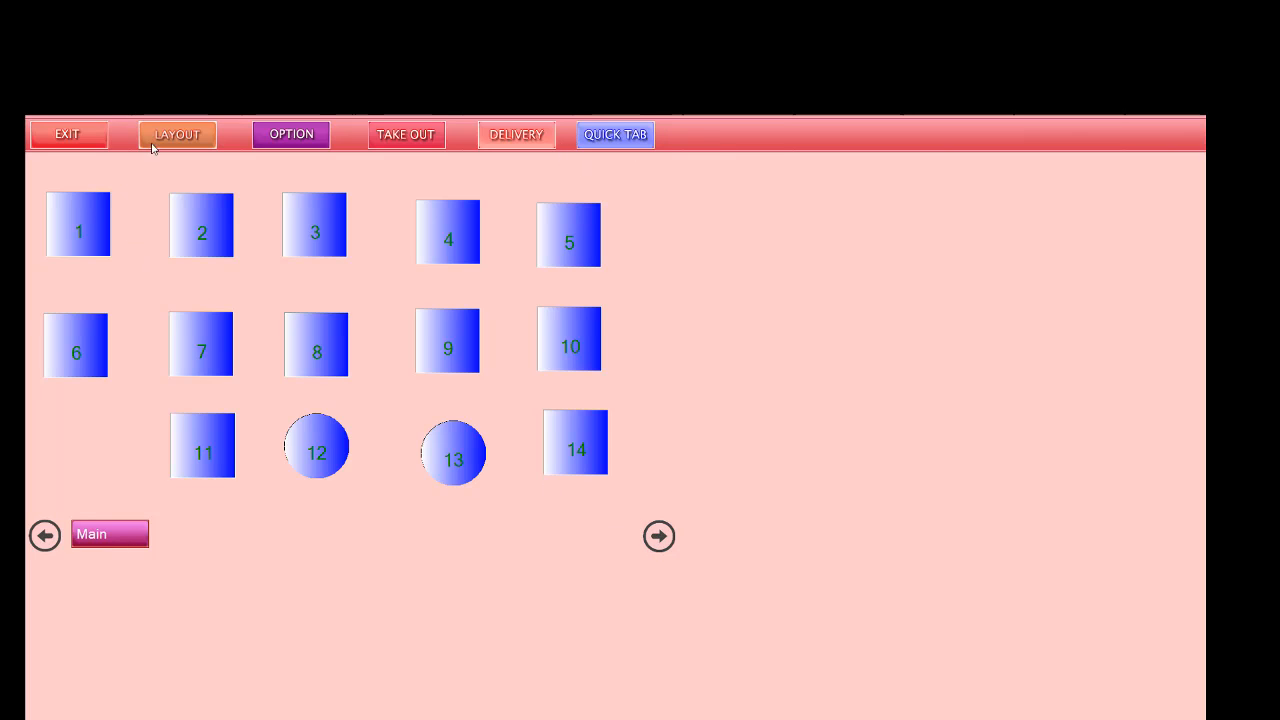
Step: Exit to the login screen and sign in again with user name 01
{"action": "left_click", "coordinate": [68, 136]}
{"action": "left_click", "coordinate": [551, 502]}
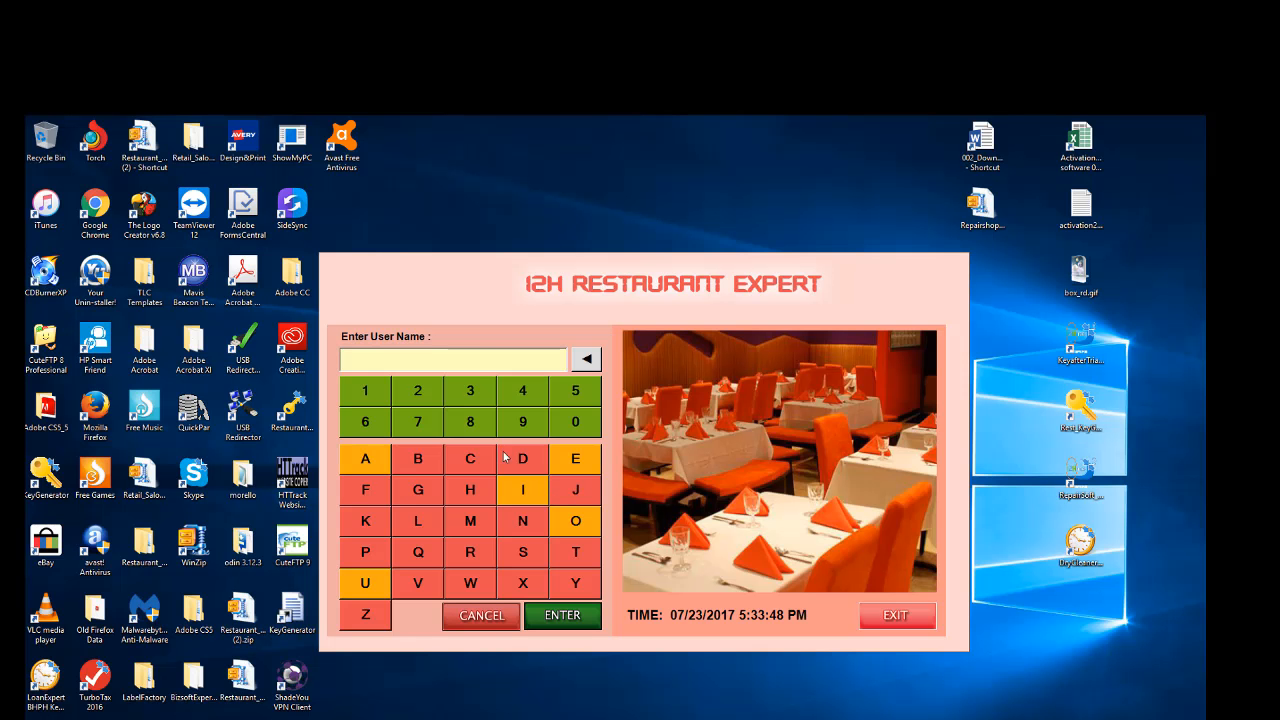
{"action": "left_click", "coordinate": [570, 424]}
{"action": "left_click", "coordinate": [371, 392]}
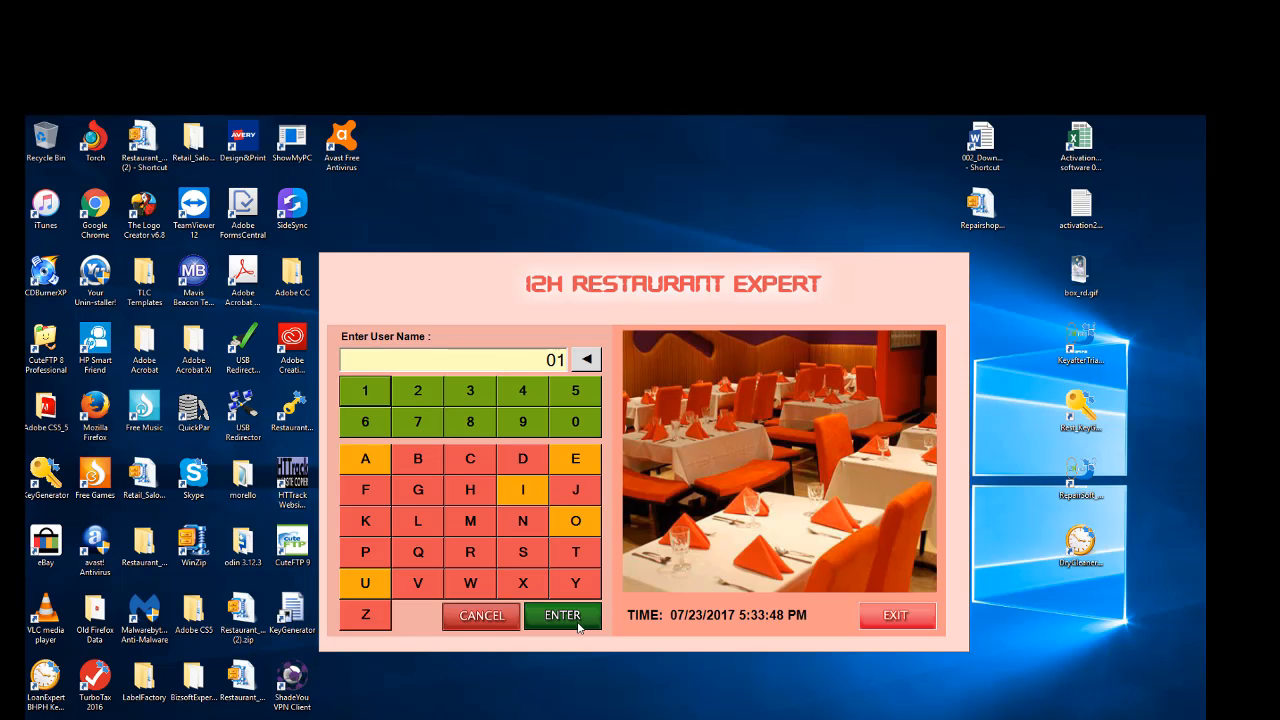
{"action": "left_click", "coordinate": [566, 616]}
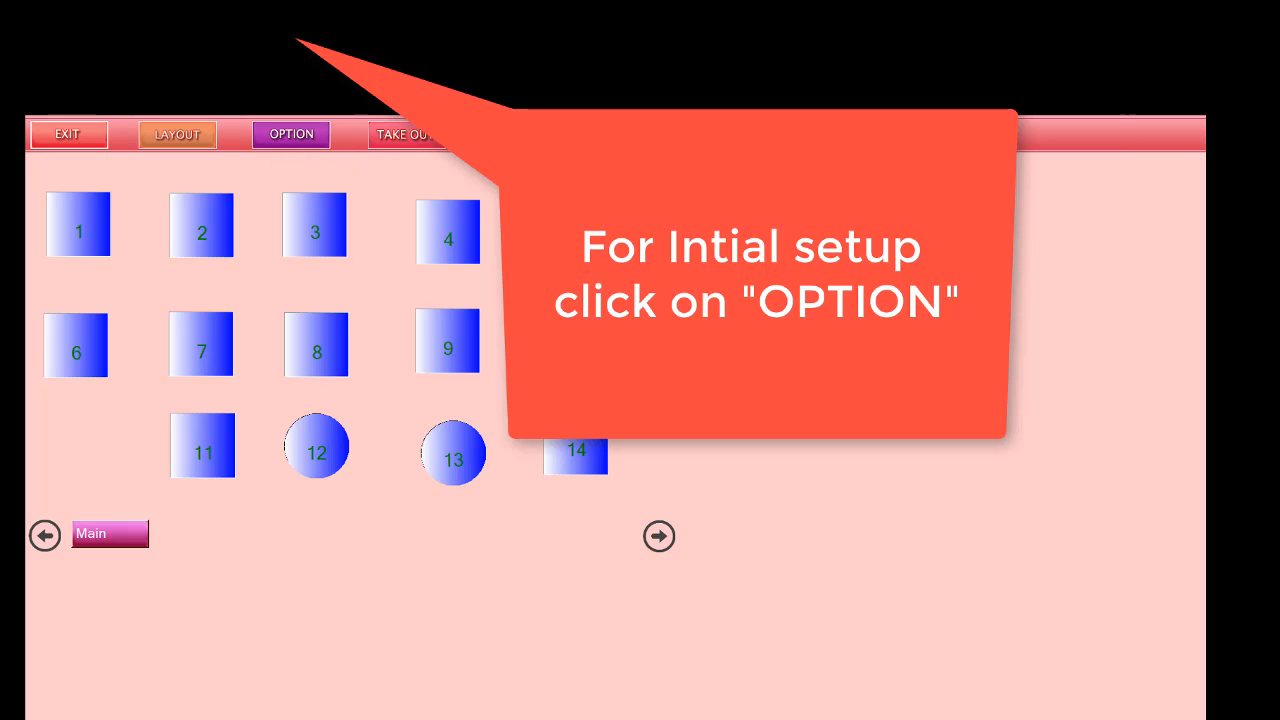
Step: Set the Tax1 Sales Tax value to 8.875 in the administrative tax rate settings
{"action": "left_click", "coordinate": [284, 137]}
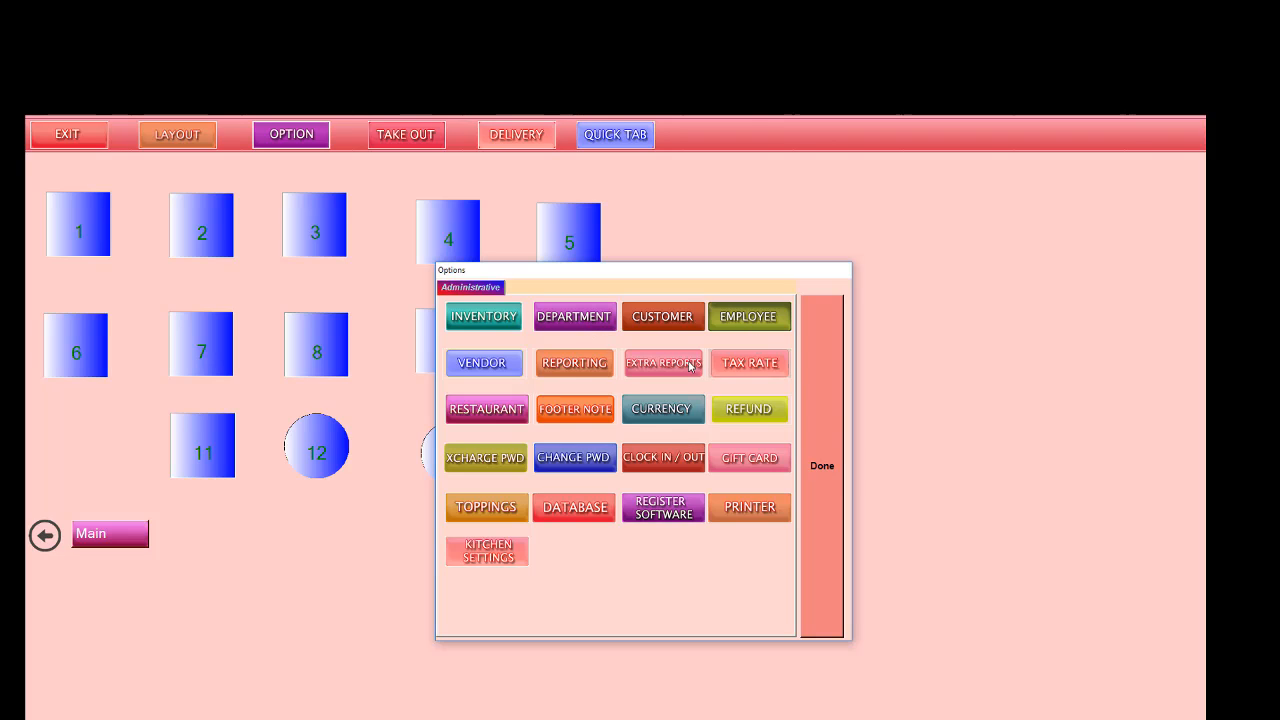
{"action": "left_click", "coordinate": [763, 368]}
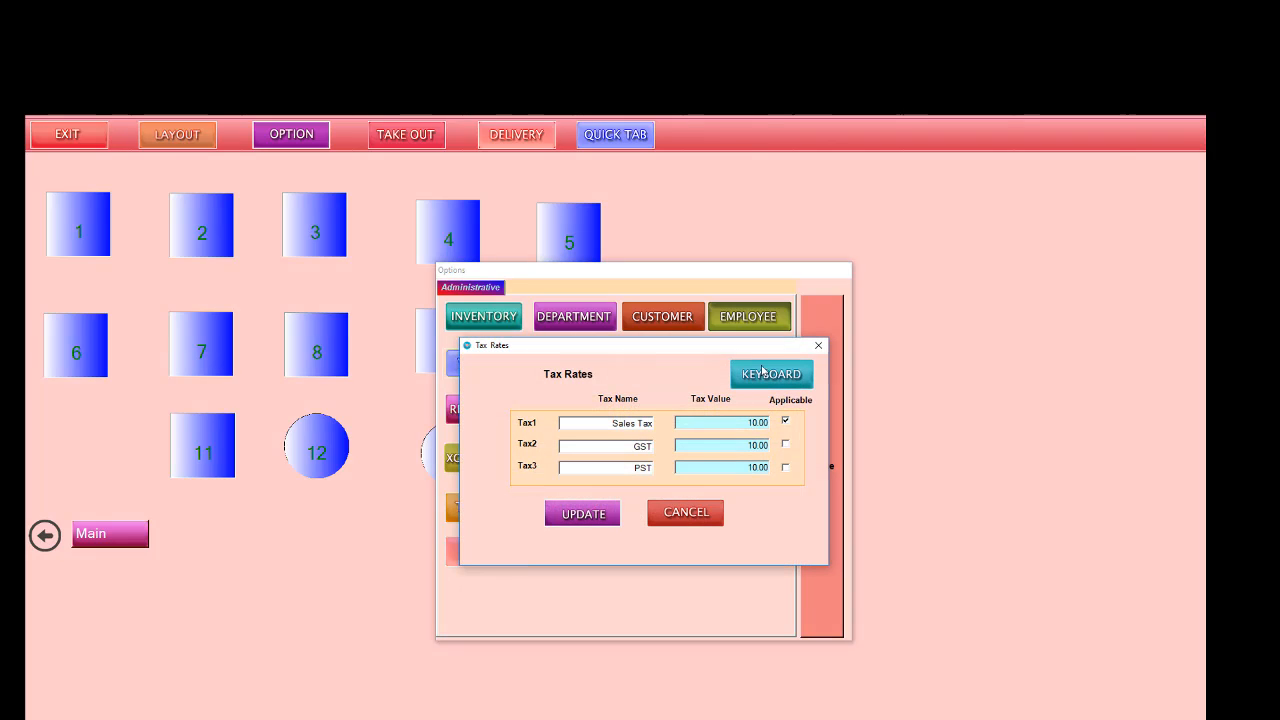
{"action": "left_click", "coordinate": [732, 423]}
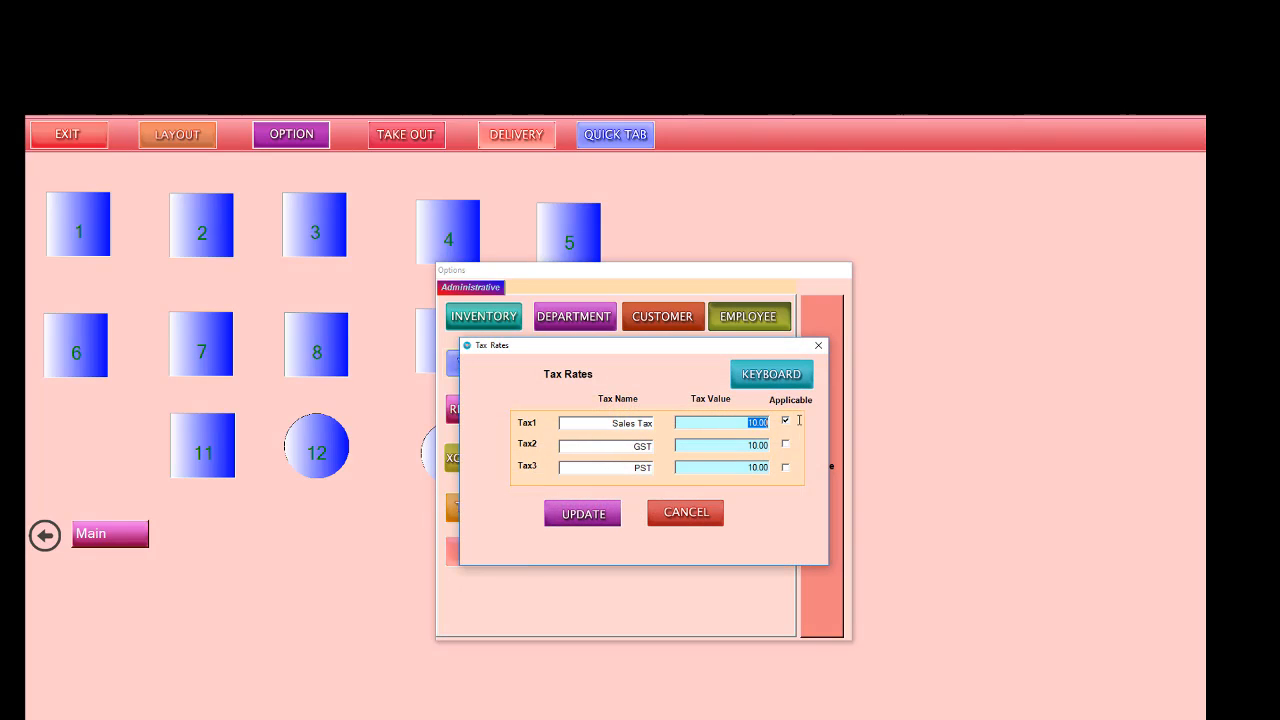
{"action": "type", "text": "8.875"}
Step: Rename Tax2 to Service Tx, leave it not applicable, update the tax rates and close their window
{"action": "left_click", "coordinate": [617, 446]}
{"action": "type", "text": "Service Tx"}
{"action": "left_click", "coordinate": [758, 445]}
{"action": "left_click", "coordinate": [786, 446]}
{"action": "left_click", "coordinate": [785, 443]}
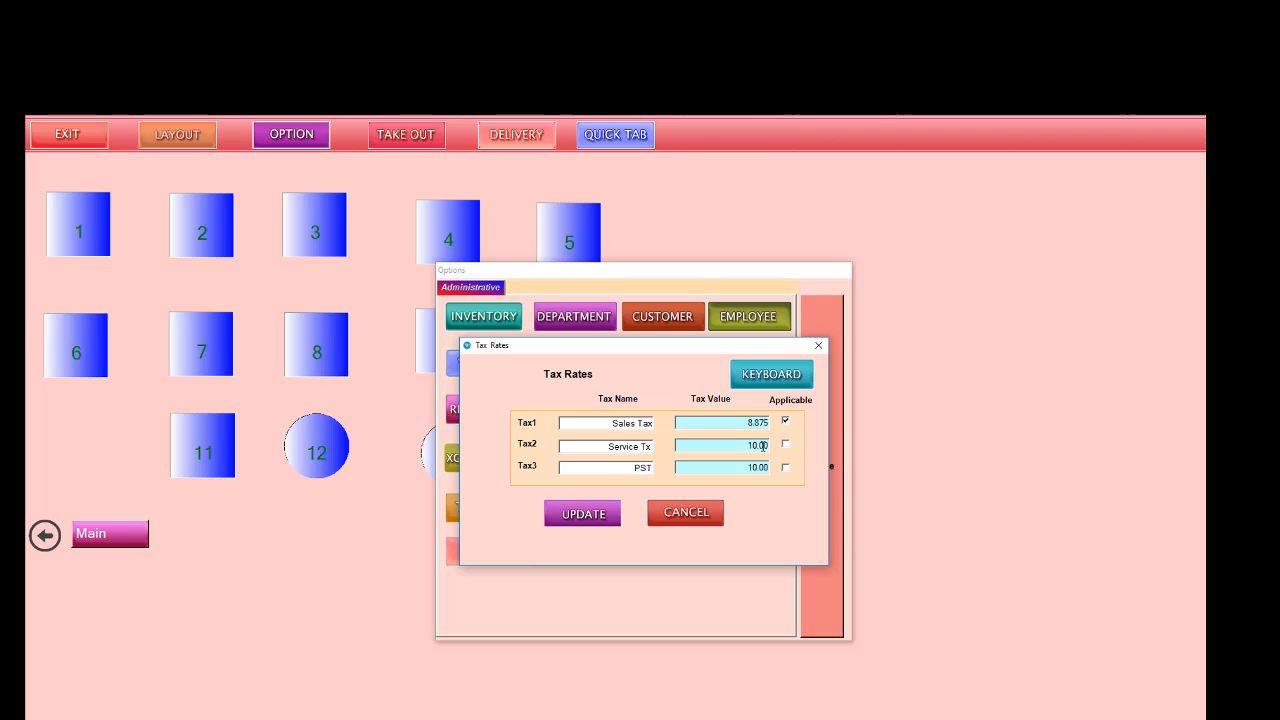
{"action": "left_click", "coordinate": [590, 514]}
{"action": "left_click", "coordinate": [634, 486]}
{"action": "left_click", "coordinate": [818, 347]}
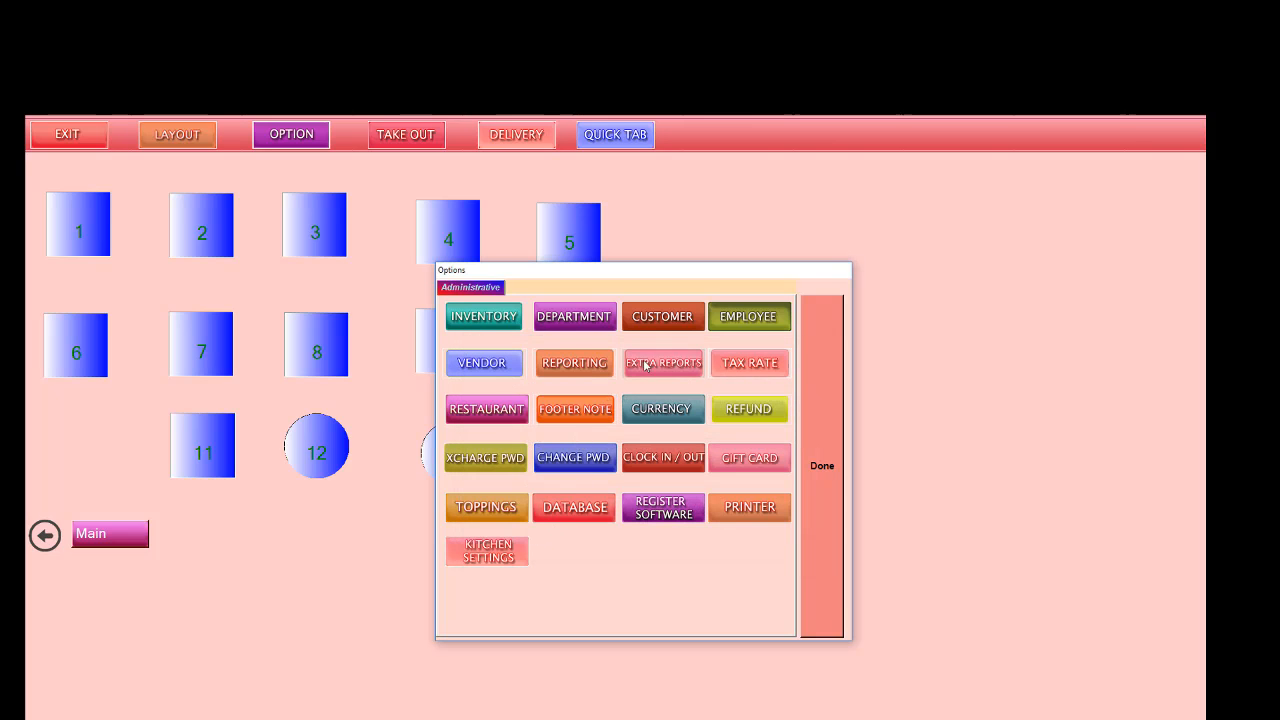
{"action": "left_click", "coordinate": [661, 502]}
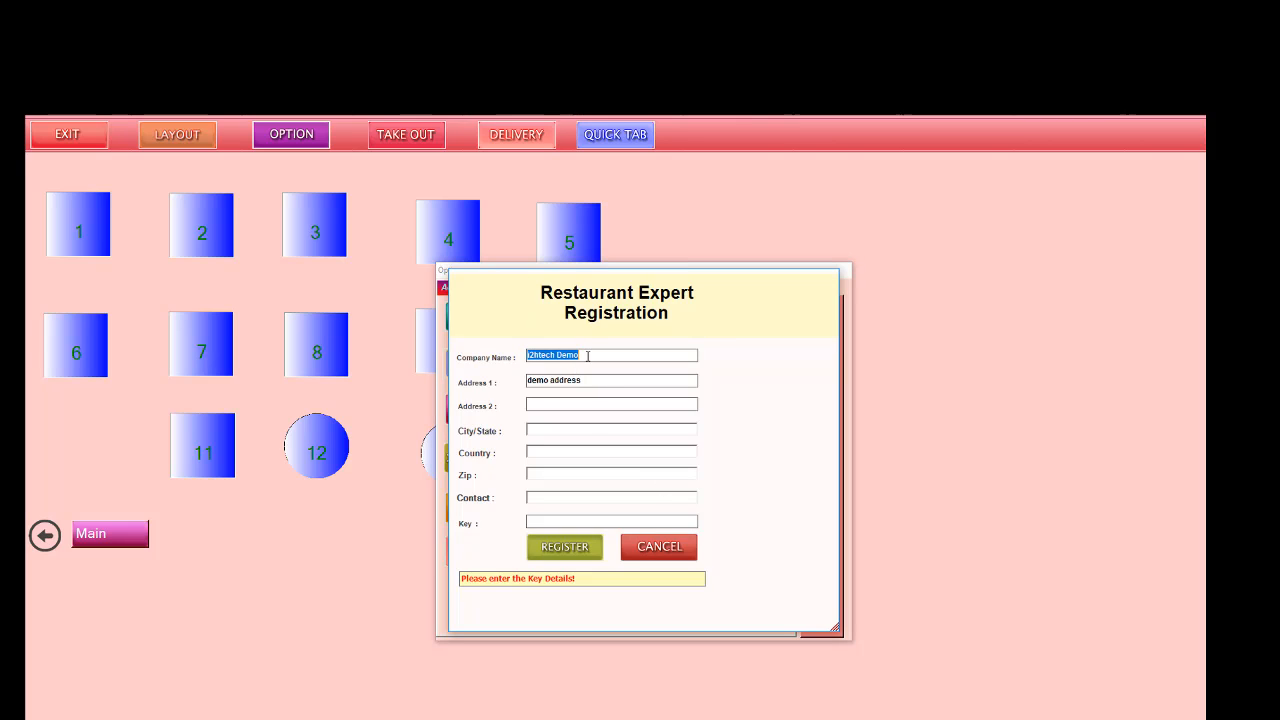
{"action": "key", "text": "BackSpace"}
{"action": "left_click_drag", "start_coordinate": [584, 376], "coordinate": [503, 379]}
{"action": "key", "text": "BackSpace"}
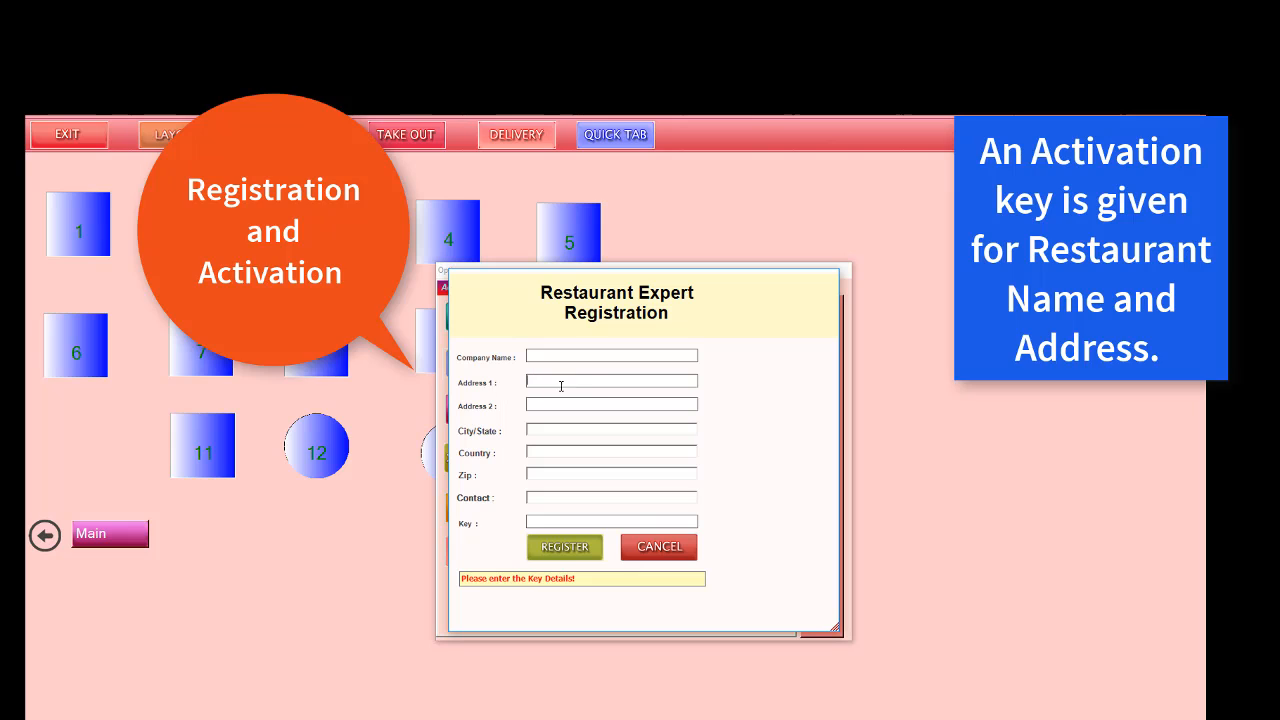
{"action": "left_click_drag", "start_coordinate": [580, 362], "coordinate": [450, 365]}
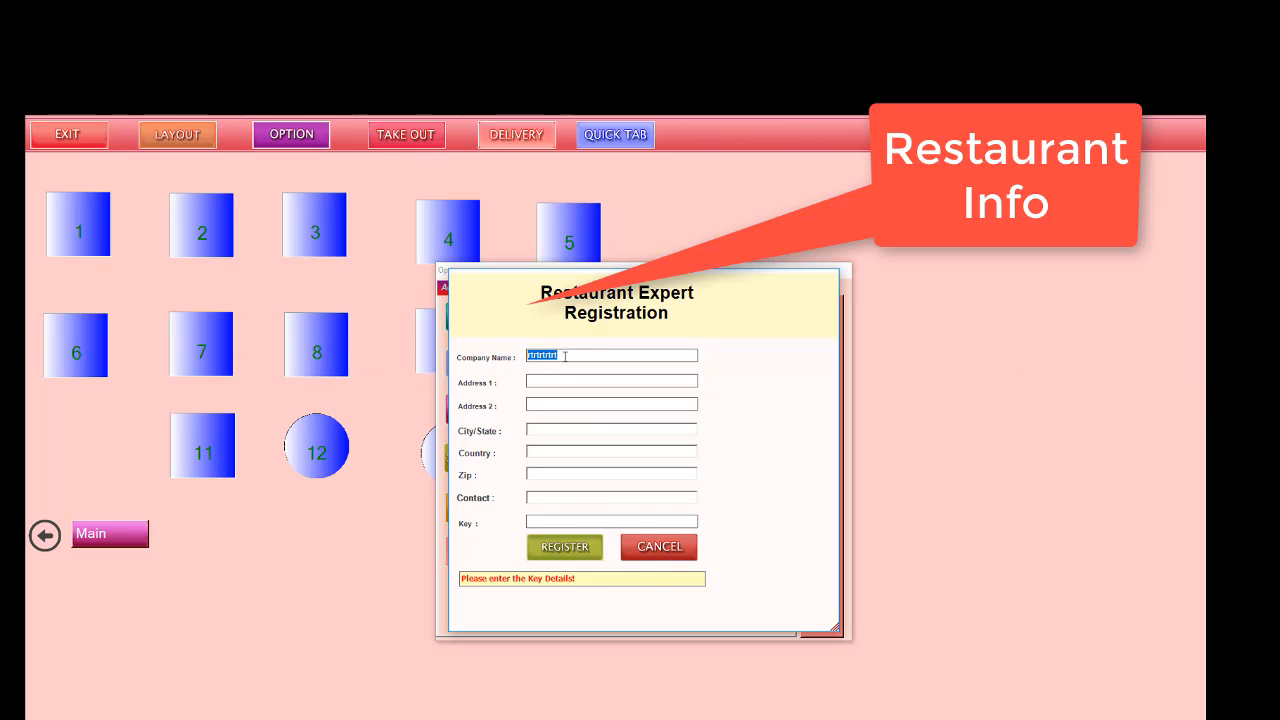
{"action": "left_click", "coordinate": [658, 546]}
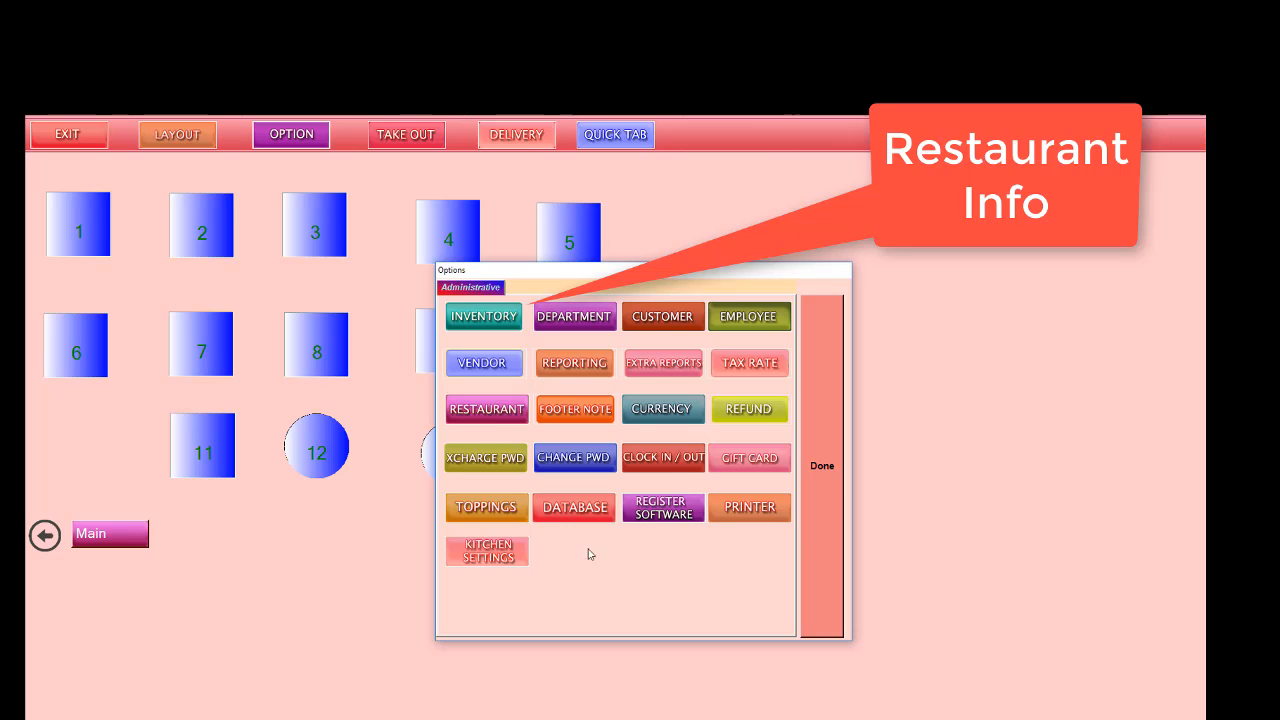
Step: Start a new department record with ID 101 and the description Apperitzer
{"action": "left_click", "coordinate": [562, 320]}
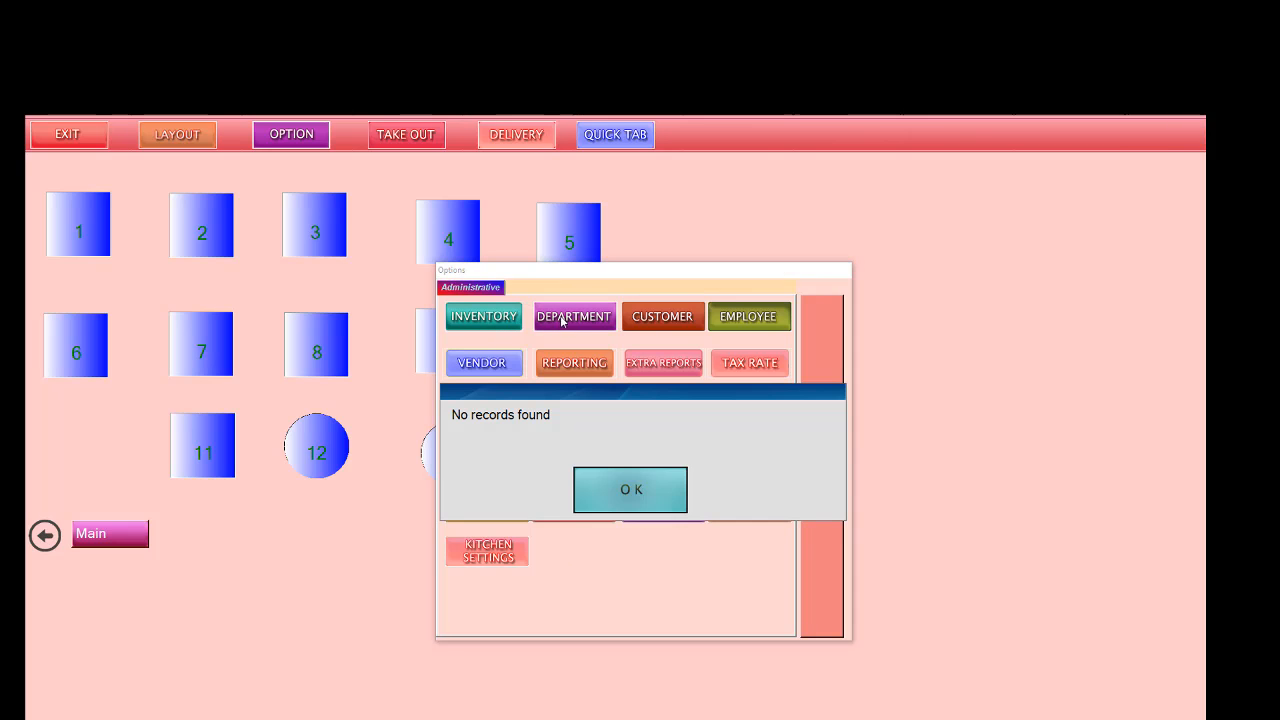
{"action": "left_click", "coordinate": [628, 492]}
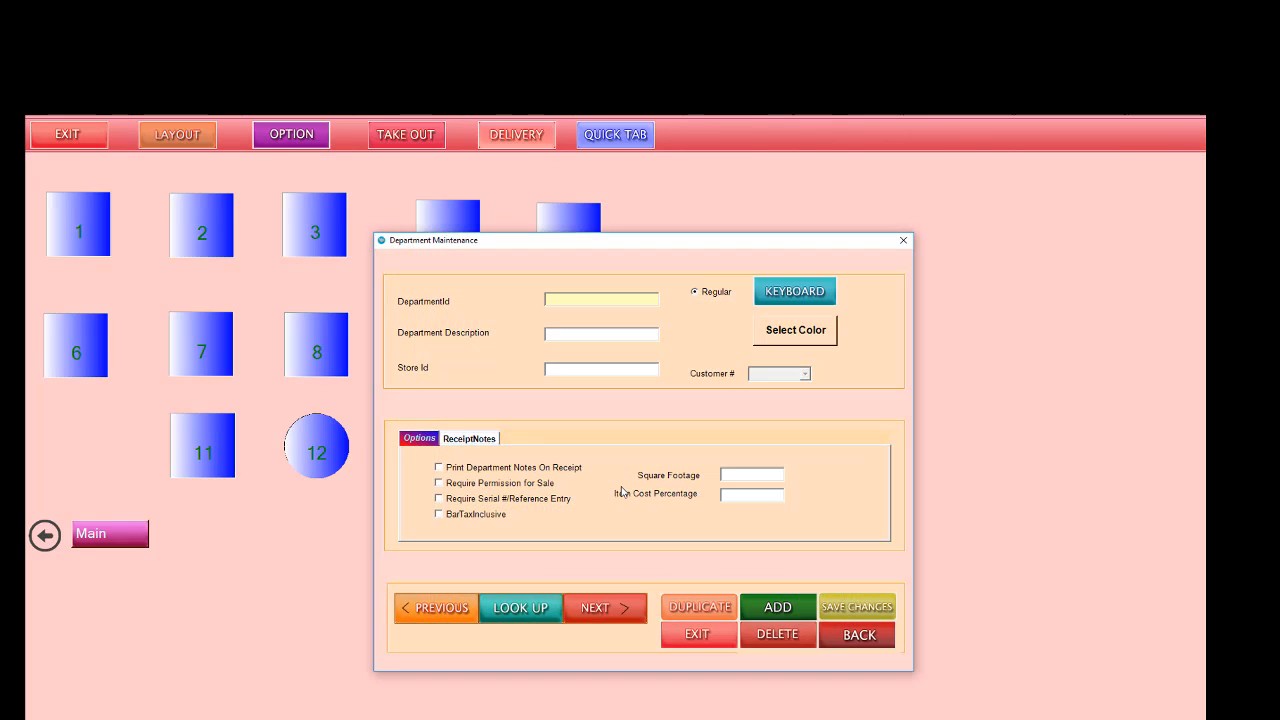
{"action": "left_click", "coordinate": [780, 607]}
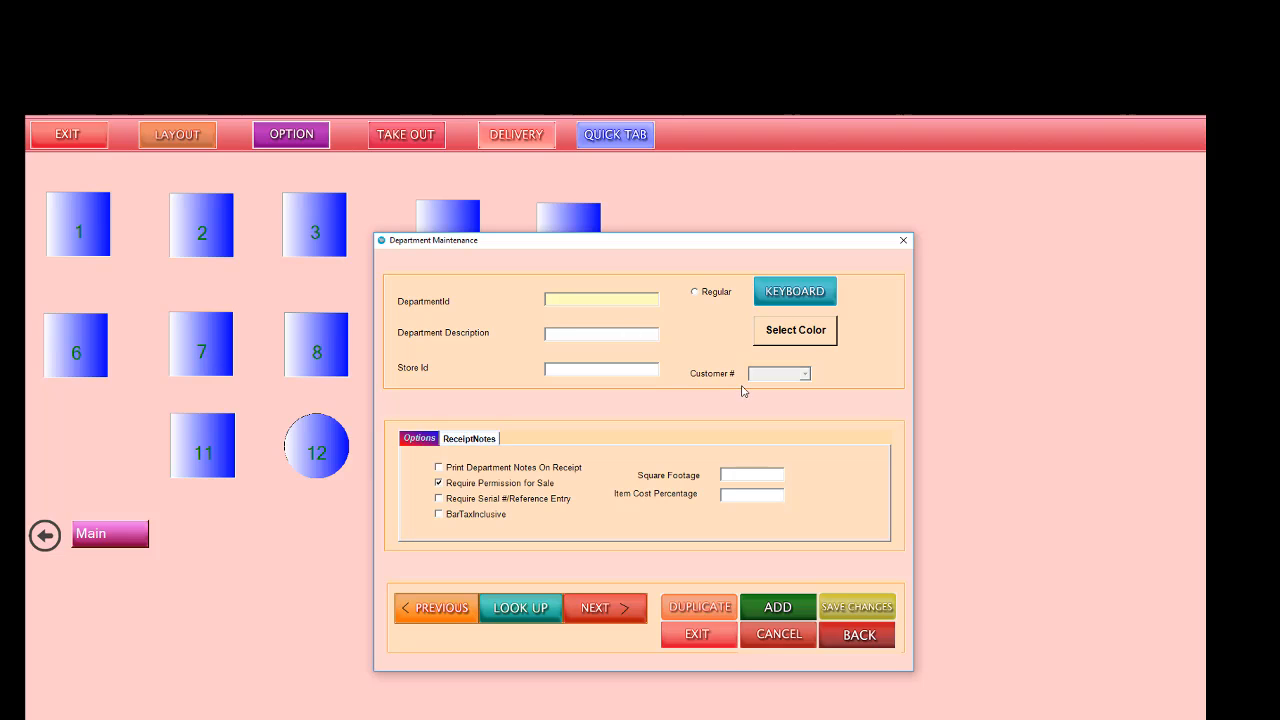
{"action": "type", "text": "101"}
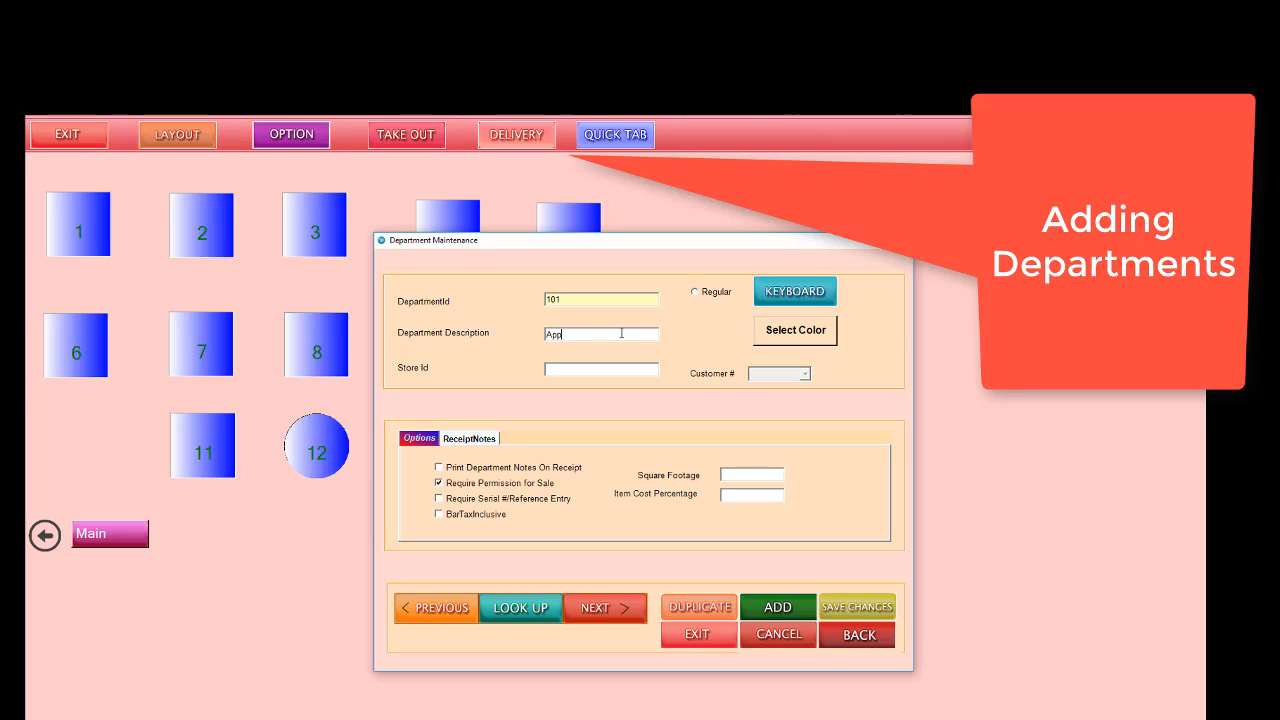
{"action": "left_click", "coordinate": [622, 333]}
{"action": "type", "text": "Apperitzer"}
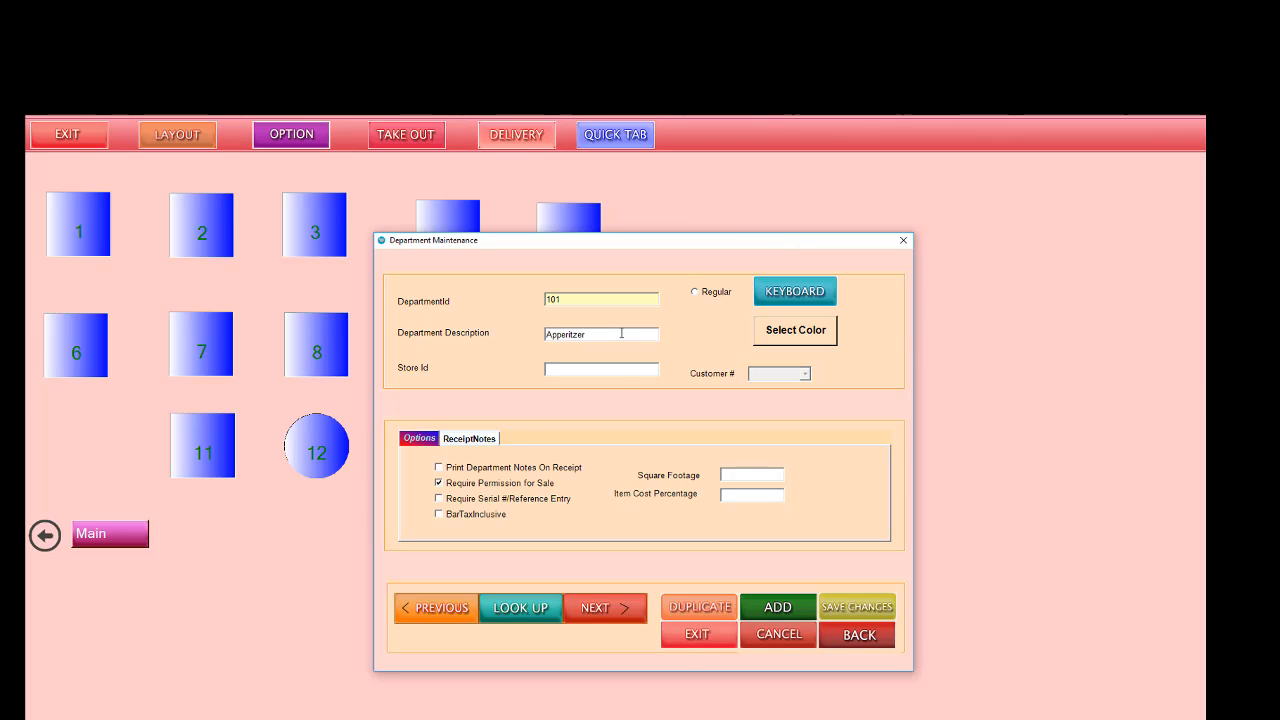
Step: Give the new department store ID 1 and a bright green color, and save the record
{"action": "left_click", "coordinate": [618, 372]}
{"action": "left_click", "coordinate": [795, 330]}
{"action": "left_click", "coordinate": [620, 338]}
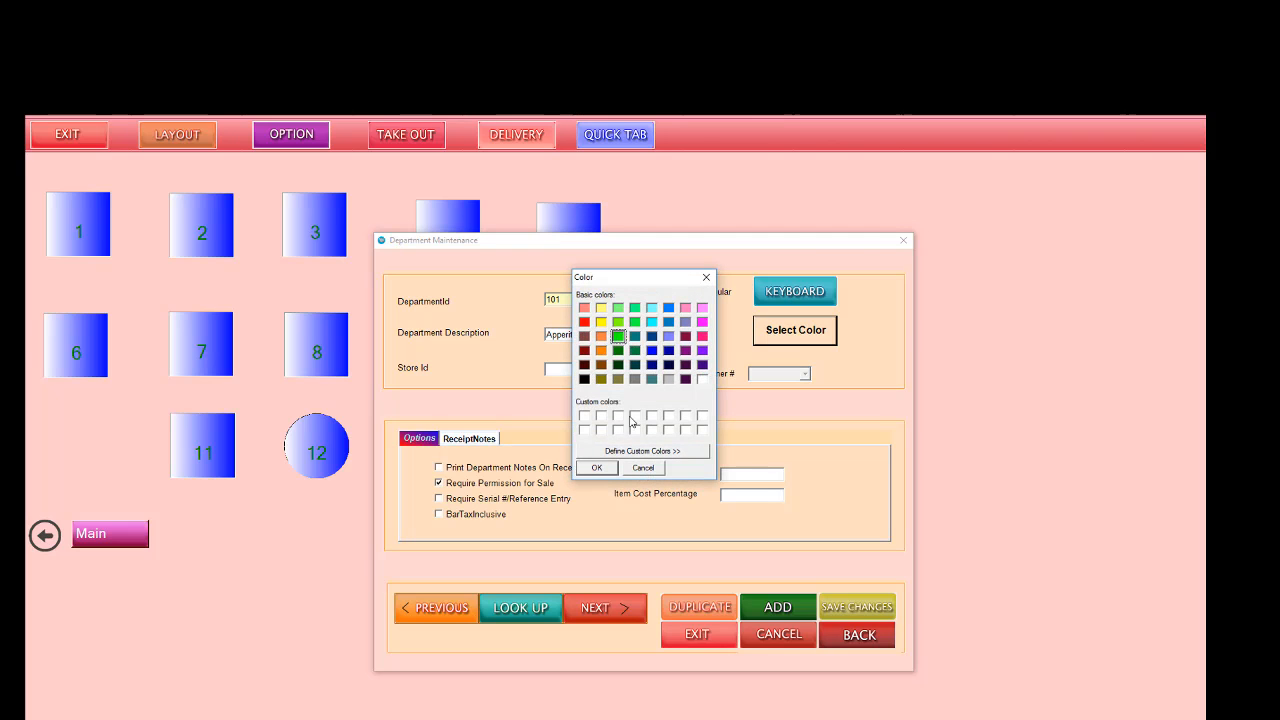
{"action": "left_click", "coordinate": [594, 468]}
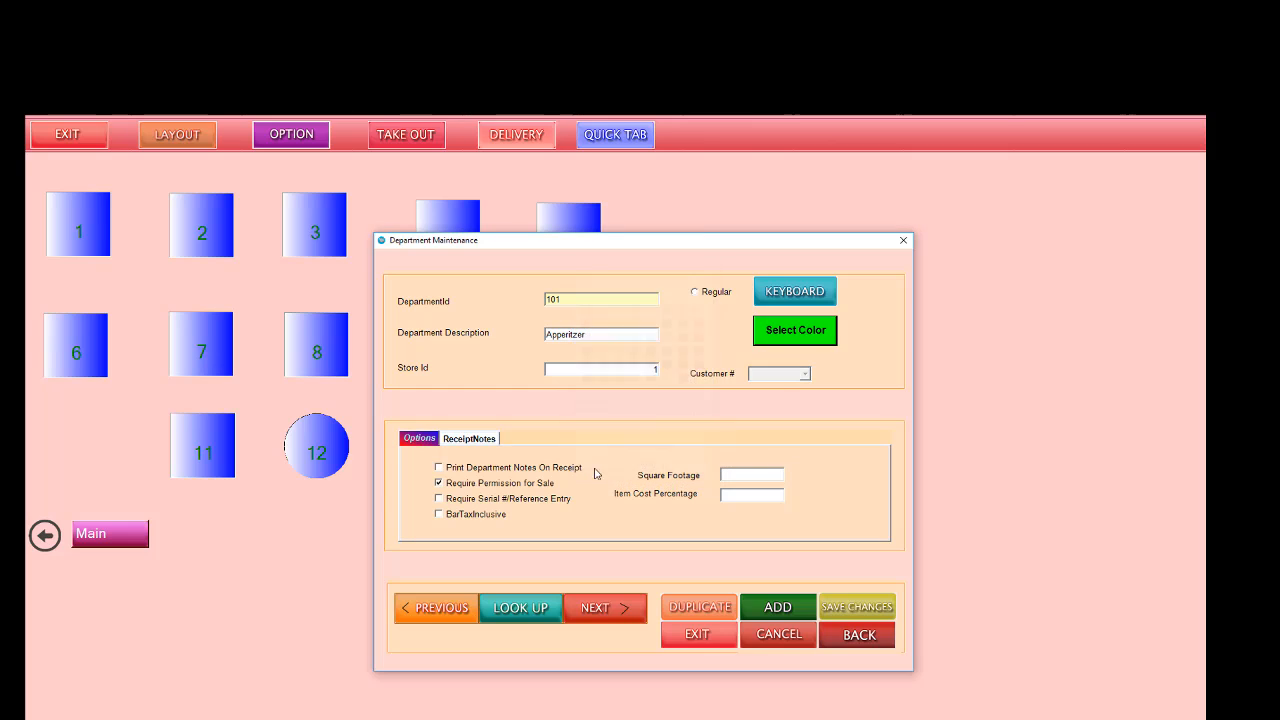
{"action": "left_click", "coordinate": [853, 612]}
{"action": "left_click", "coordinate": [626, 488]}
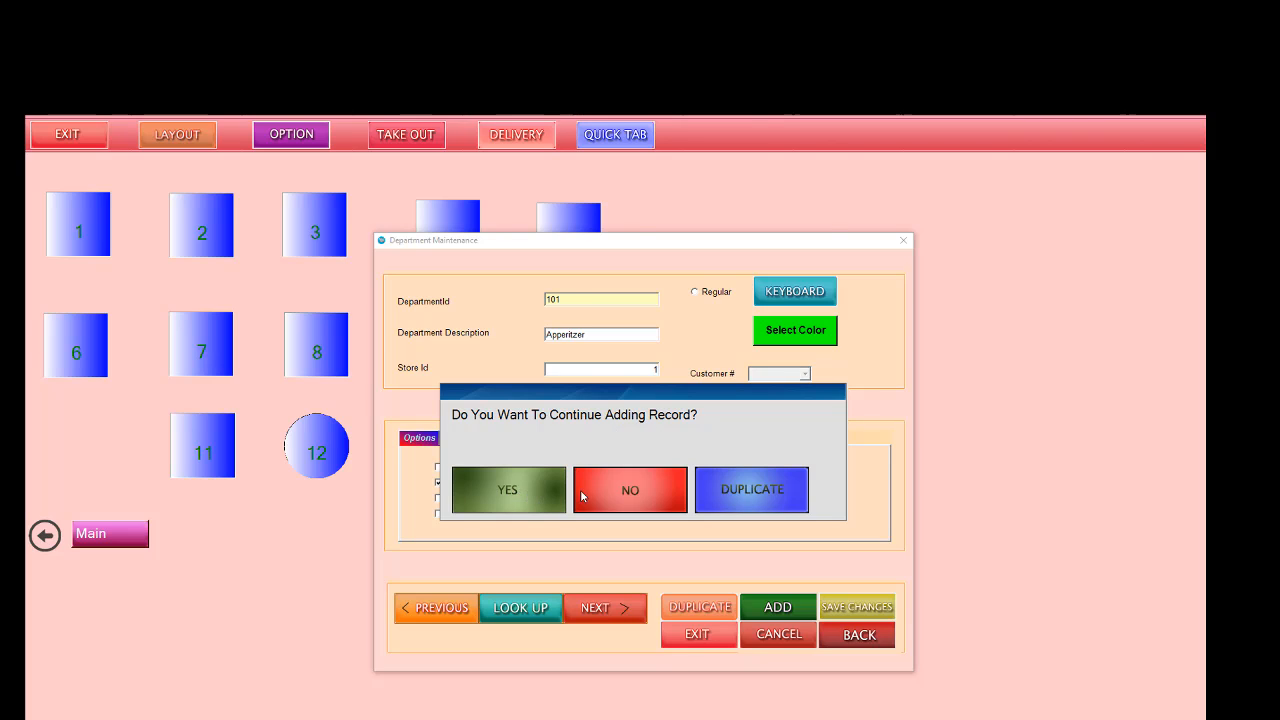
Step: Add a department with ID 102, description Soup, store ID 1 and a red color, and save the record
{"action": "left_click", "coordinate": [527, 495]}
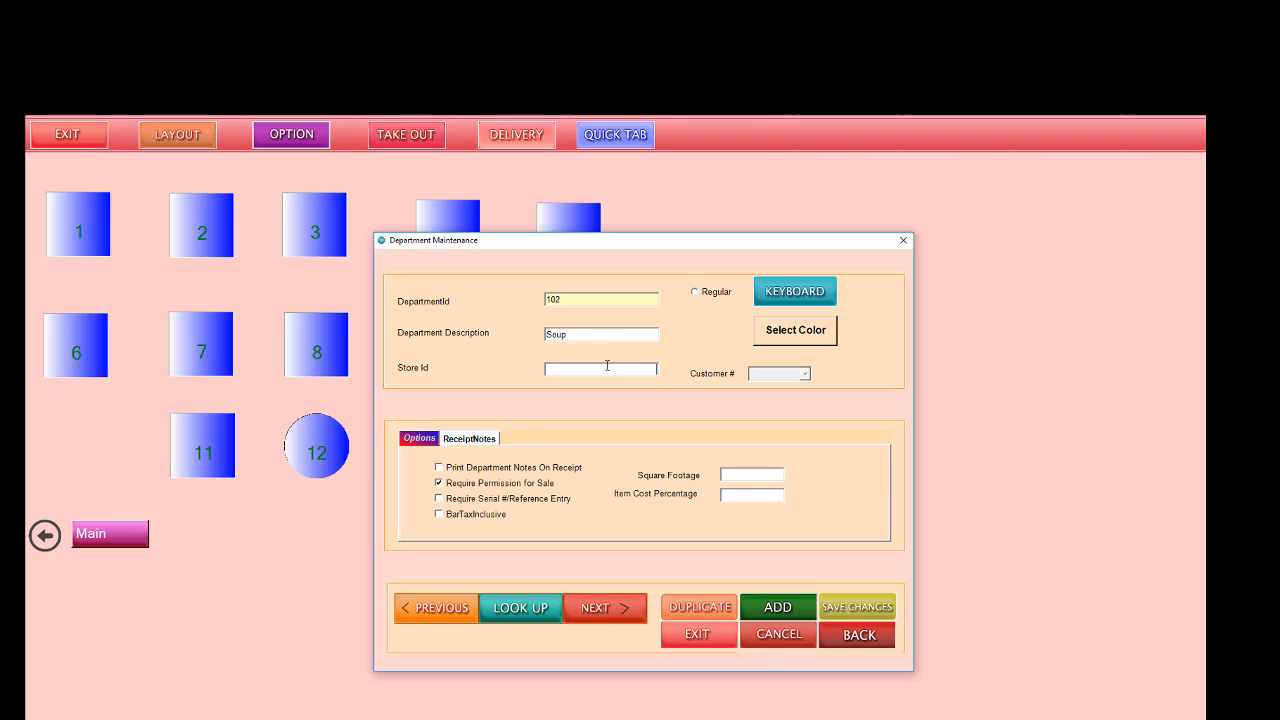
{"action": "left_click", "coordinate": [792, 337]}
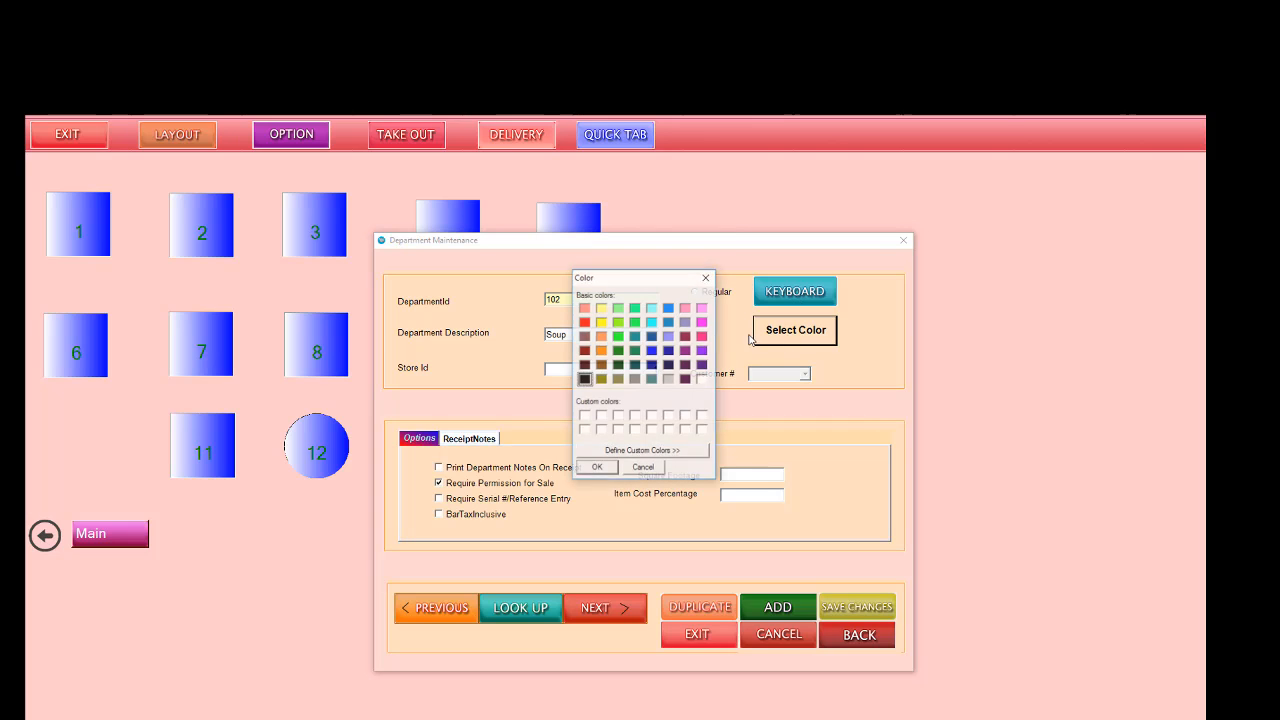
{"action": "left_click", "coordinate": [586, 322]}
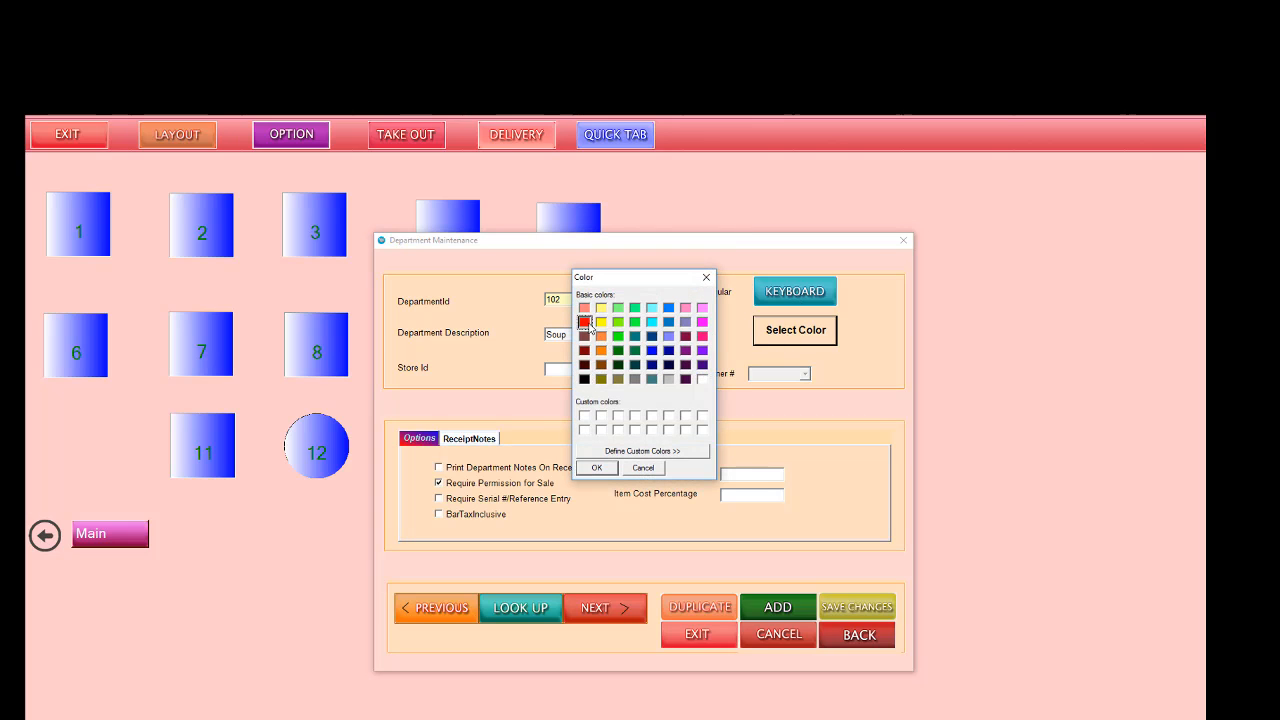
{"action": "left_click", "coordinate": [597, 468]}
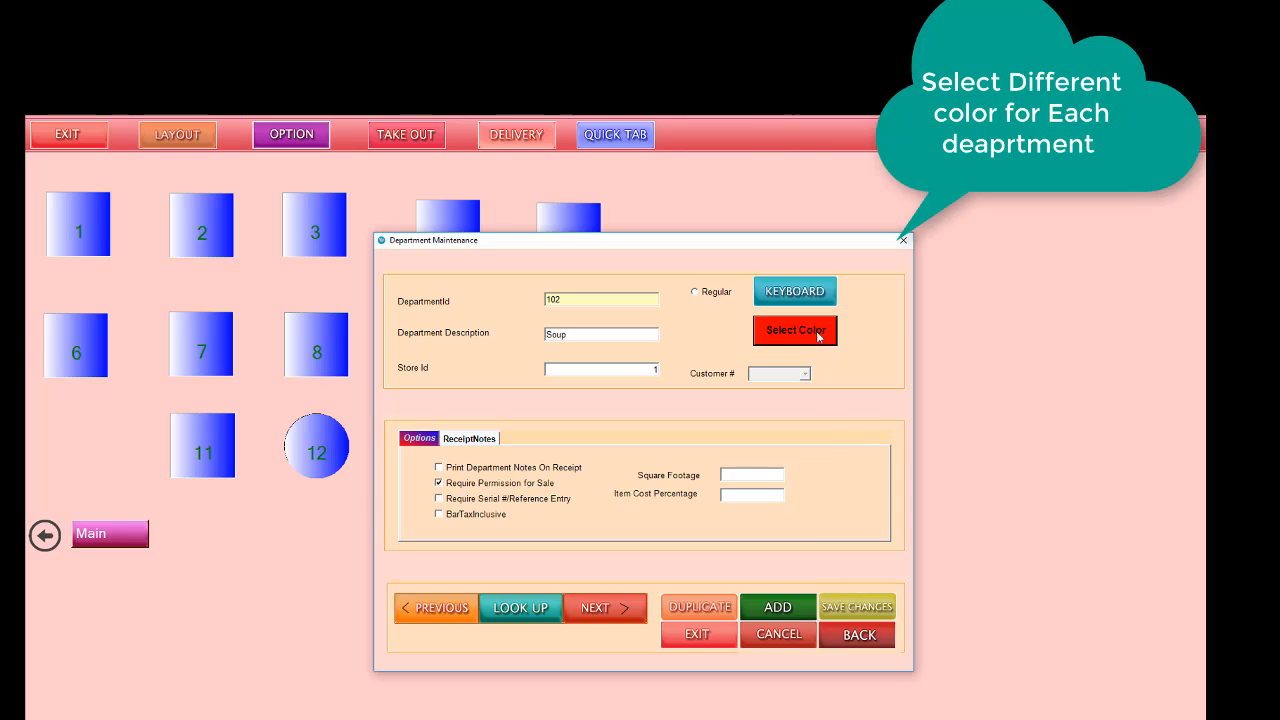
{"action": "left_click", "coordinate": [857, 610]}
{"action": "left_click", "coordinate": [645, 497]}
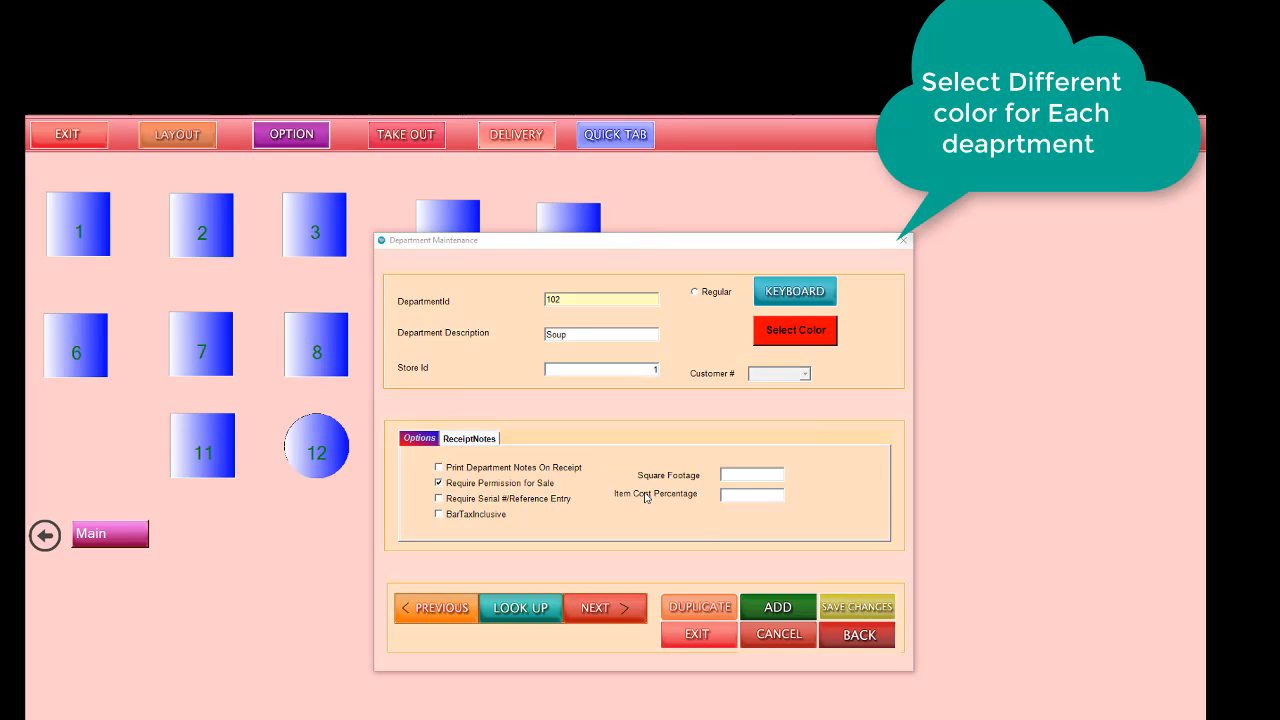
Step: Add another department with ID 103, description Salad, store ID 1 and a dark green color, and save the record
{"action": "left_click", "coordinate": [543, 484]}
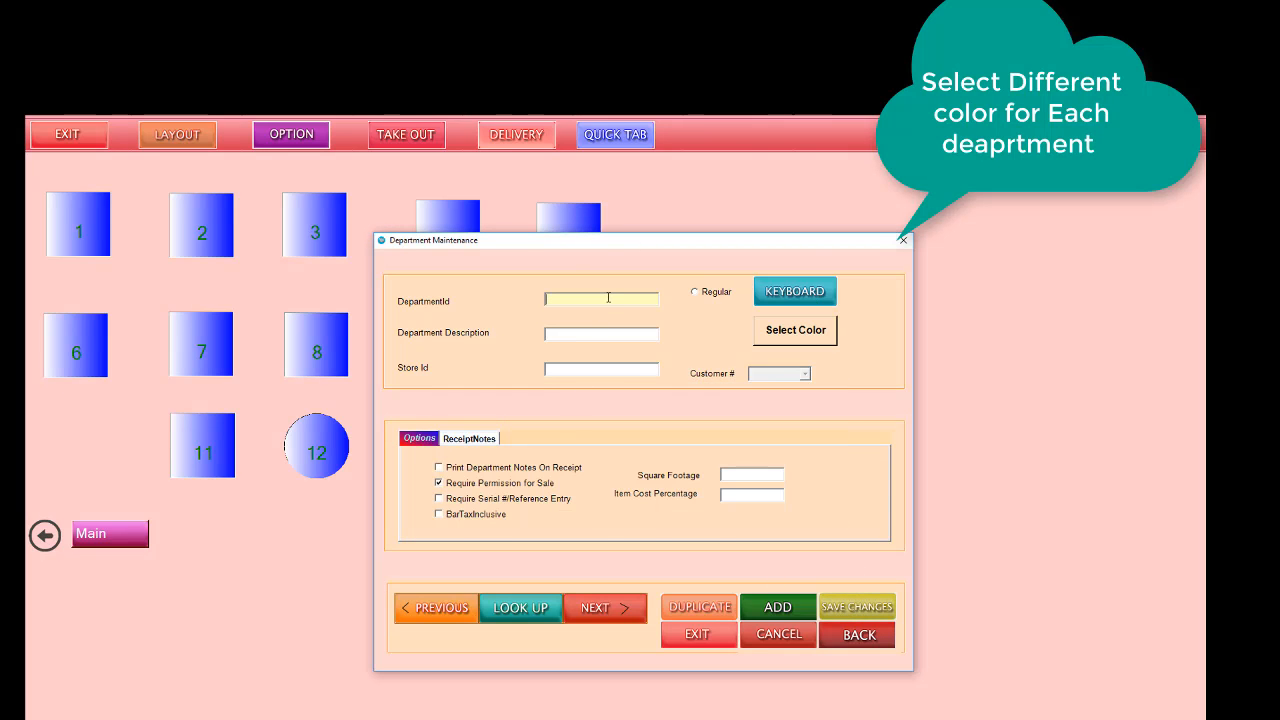
{"action": "type", "text": "103"}
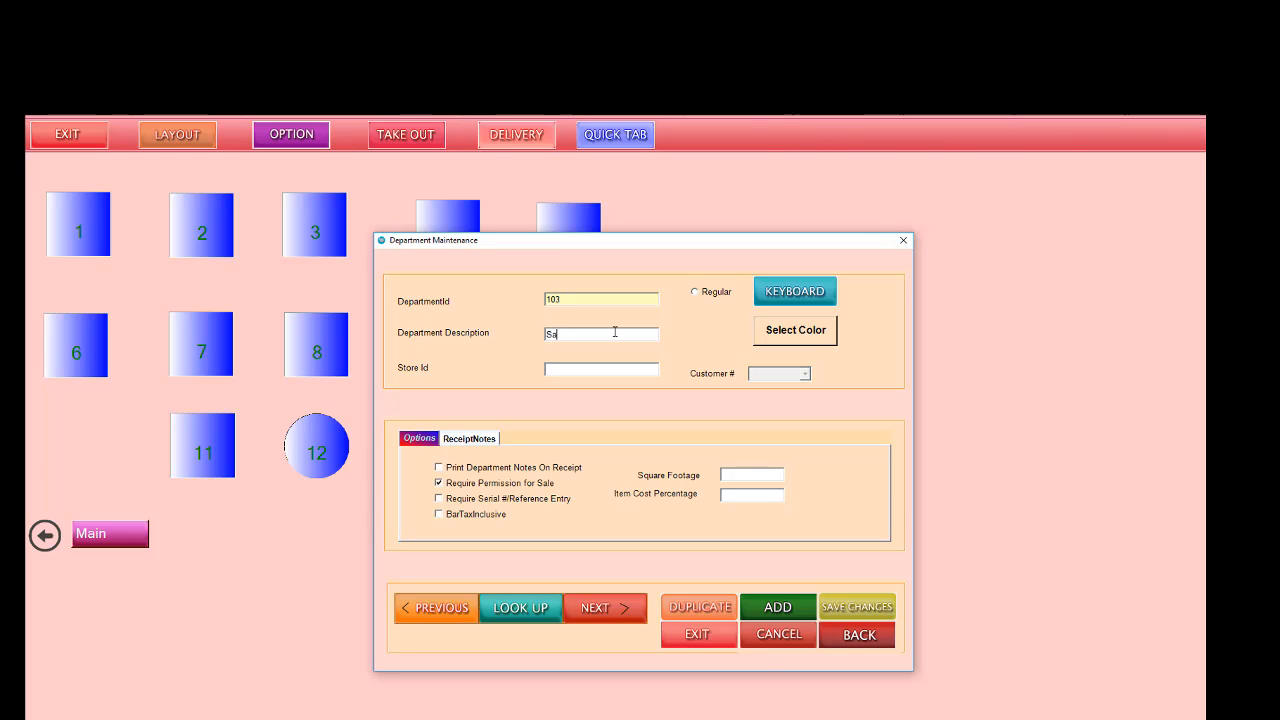
{"action": "left_click", "coordinate": [615, 332]}
{"action": "type", "text": "Salad"}
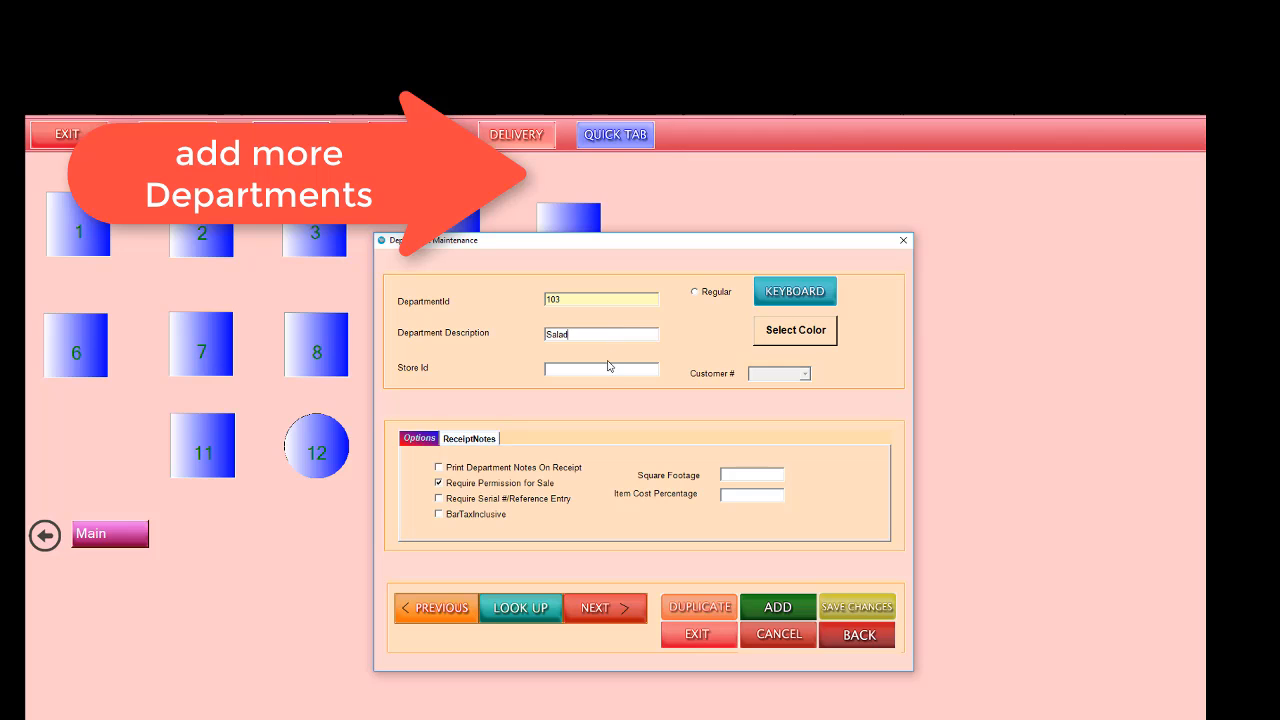
{"action": "left_click", "coordinate": [778, 334]}
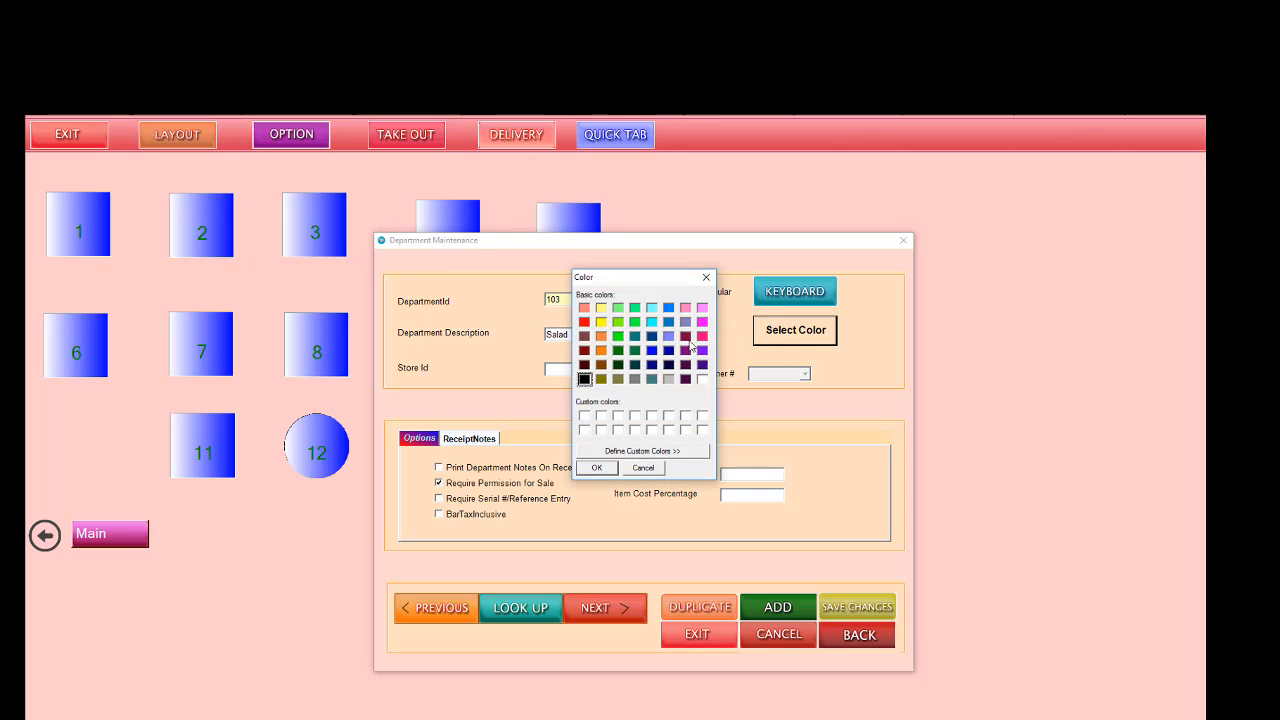
{"action": "left_click", "coordinate": [618, 350]}
{"action": "left_click", "coordinate": [606, 464]}
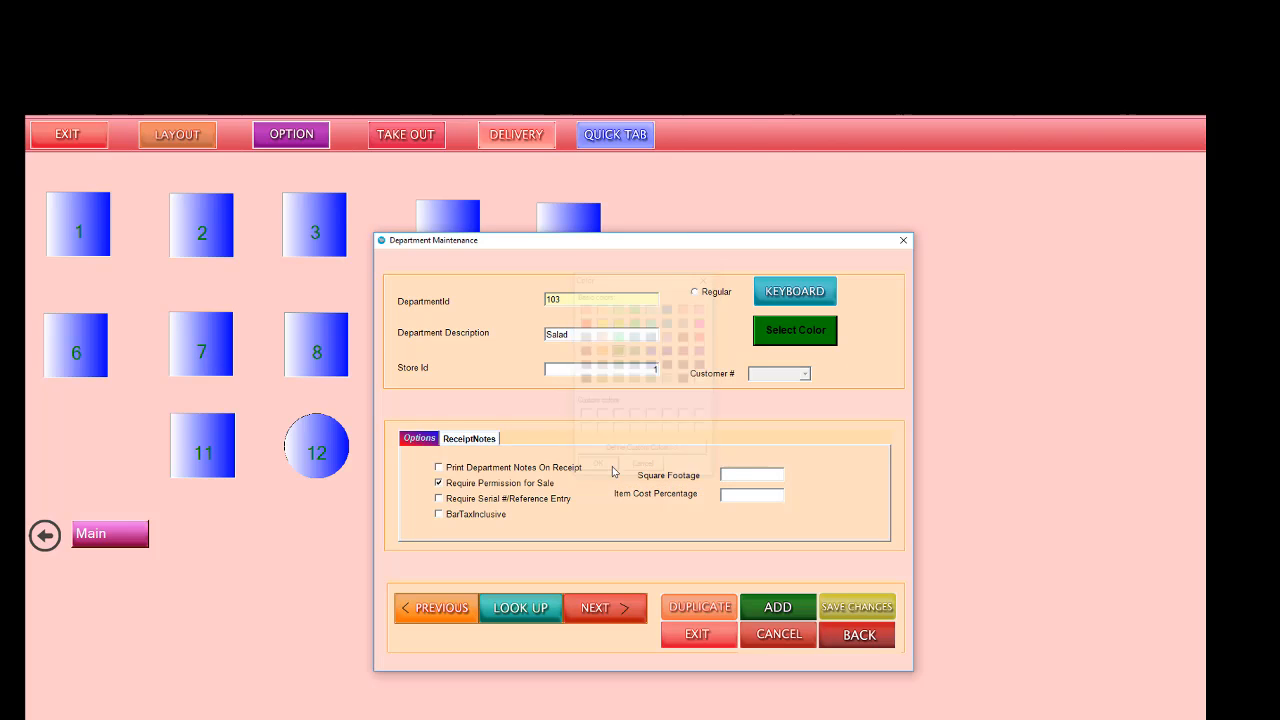
{"action": "left_click", "coordinate": [612, 487]}
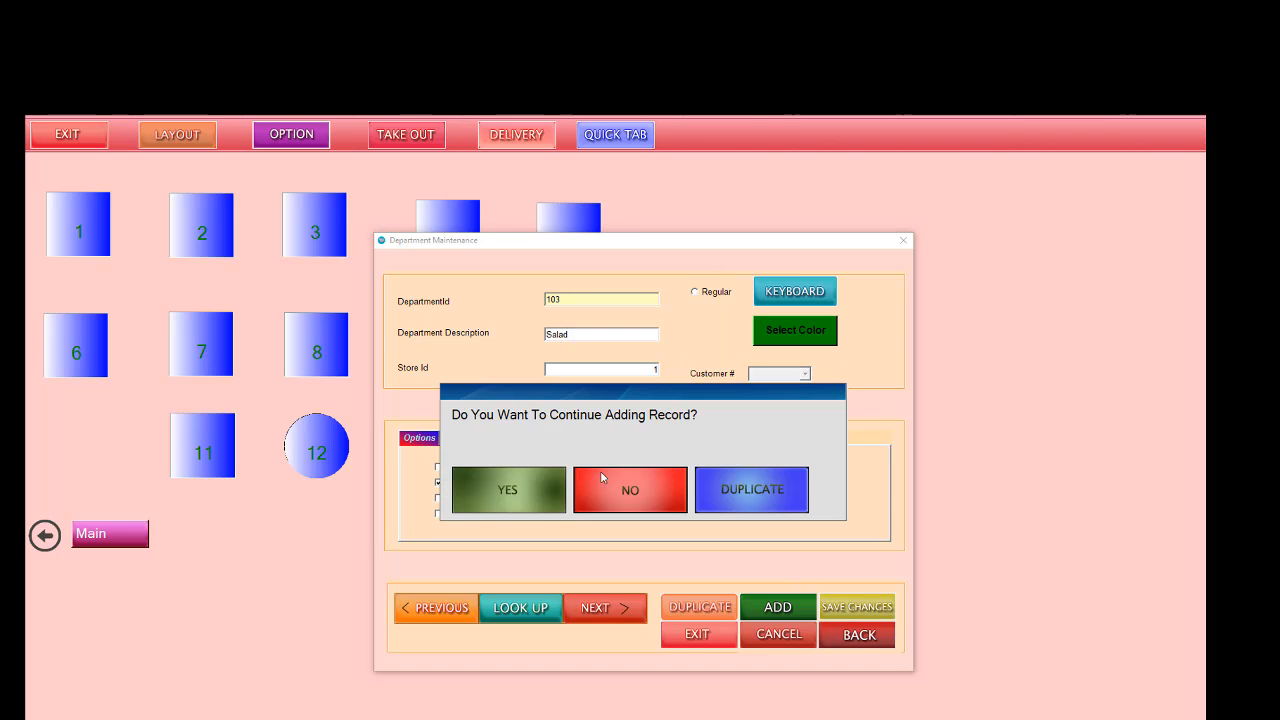
Step: Duplicate the Salad department record, changing the copy's ID to 104 and its description to Chicken
{"action": "left_click", "coordinate": [712, 490]}
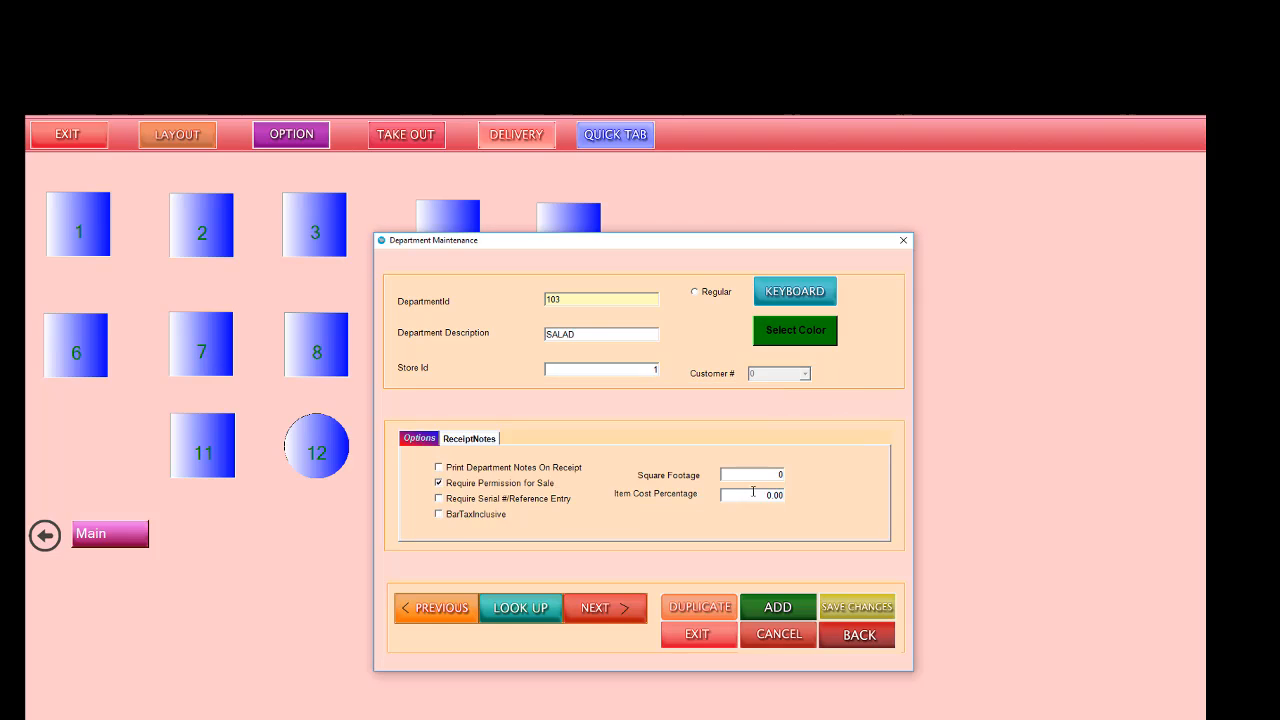
{"action": "left_click_drag", "start_coordinate": [578, 299], "coordinate": [519, 299]}
{"action": "type", "text": "1"}
{"action": "left_click_drag", "start_coordinate": [584, 338], "coordinate": [491, 342]}
{"action": "type", "text": "Chicken"}
Step: Give the Chicken department a yellow color and save the record
{"action": "left_click", "coordinate": [780, 326]}
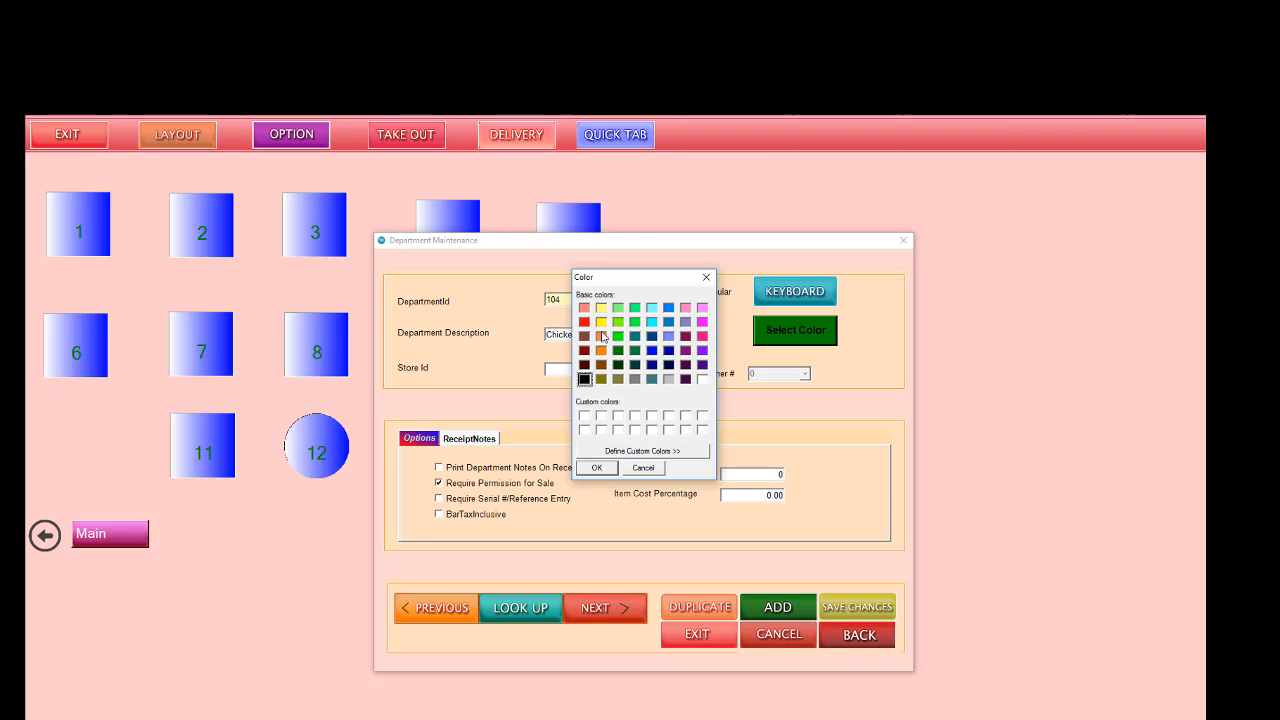
{"action": "left_click", "coordinate": [601, 321]}
{"action": "left_click", "coordinate": [597, 468]}
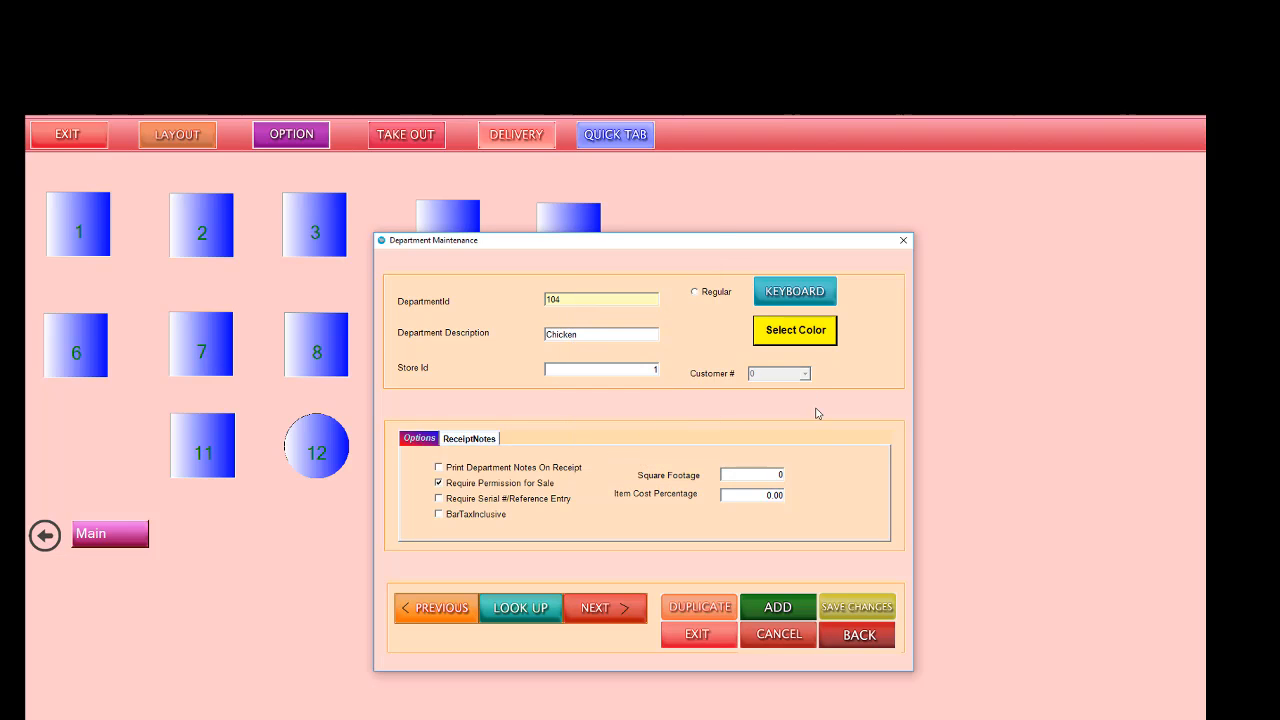
{"action": "left_click", "coordinate": [864, 608]}
{"action": "left_click", "coordinate": [655, 483]}
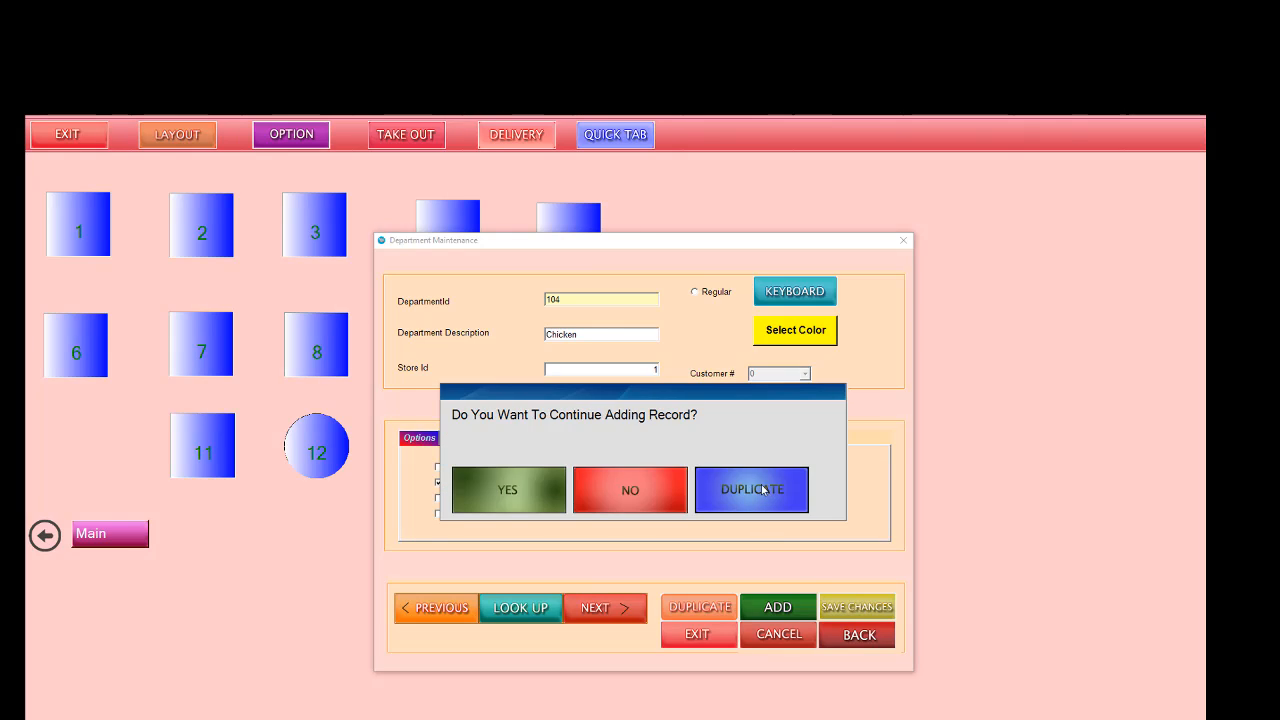
Step: Duplicate the Chicken department record, changing the copy's ID to 105 and its description to veg
{"action": "left_click", "coordinate": [762, 489]}
{"action": "double_click", "coordinate": [560, 298]}
{"action": "type", "text": "1"}
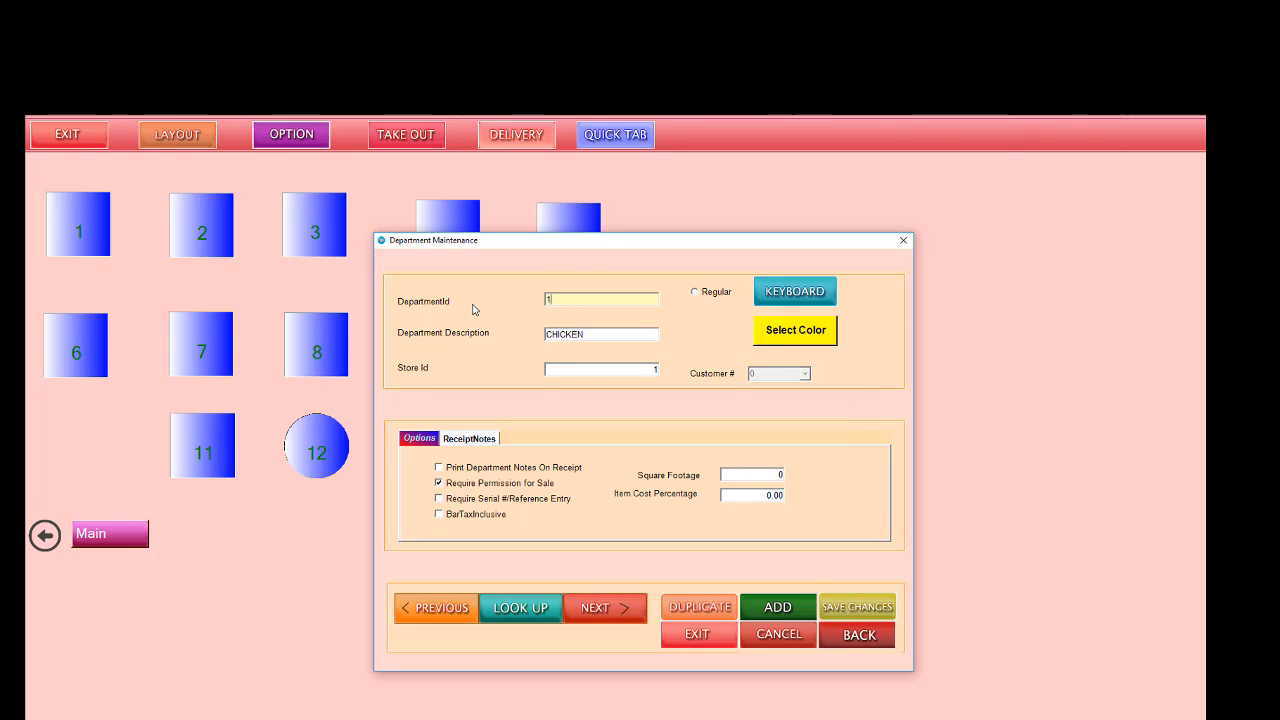
{"action": "type", "text": "05"}
{"action": "left_click_drag", "start_coordinate": [587, 339], "coordinate": [440, 335]}
{"action": "type", "text": "V"}
Step: Give the veg department a lime green color and save the record
{"action": "left_click", "coordinate": [777, 339]}
{"action": "left_click", "coordinate": [619, 322]}
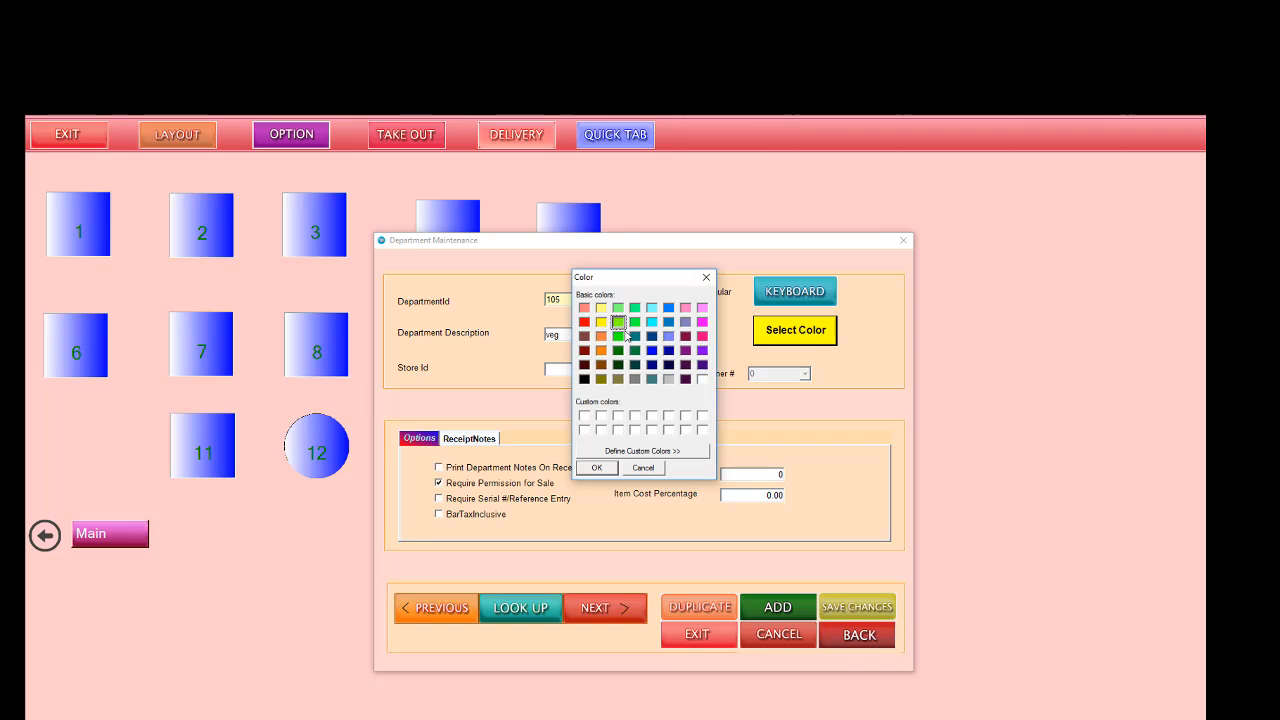
{"action": "left_click", "coordinate": [596, 467]}
{"action": "left_click", "coordinate": [836, 600]}
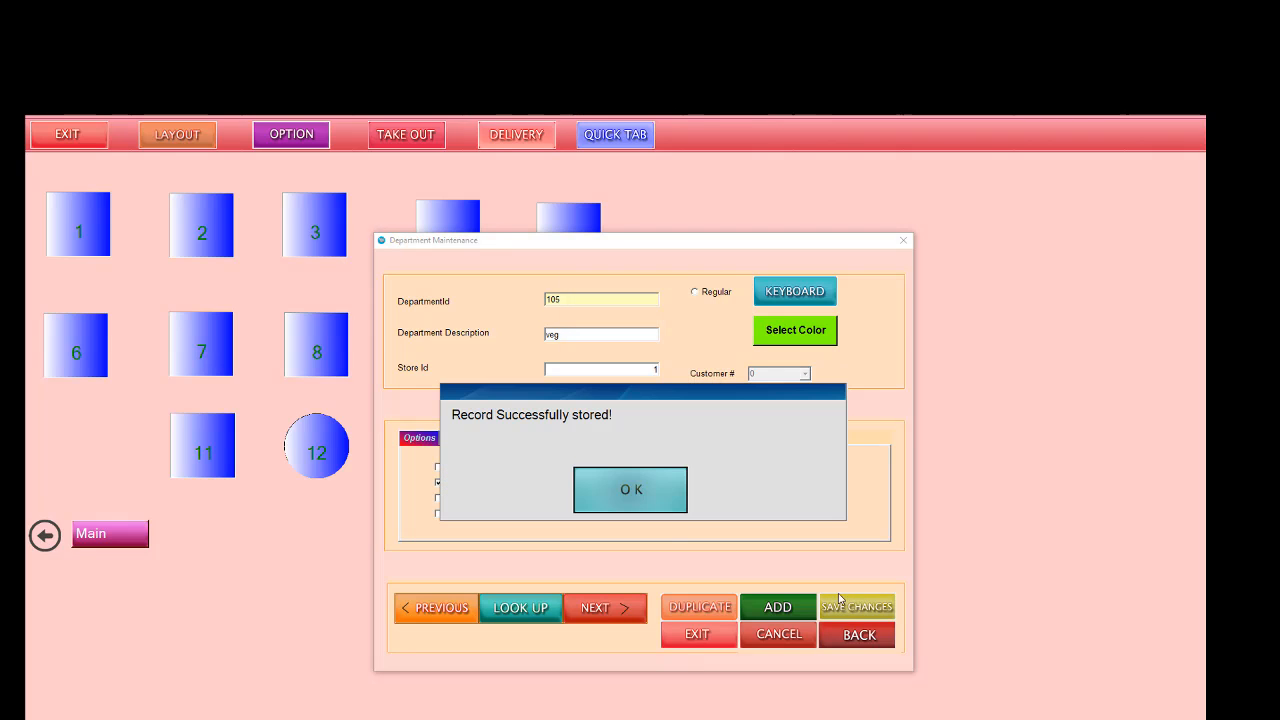
{"action": "left_click", "coordinate": [617, 486]}
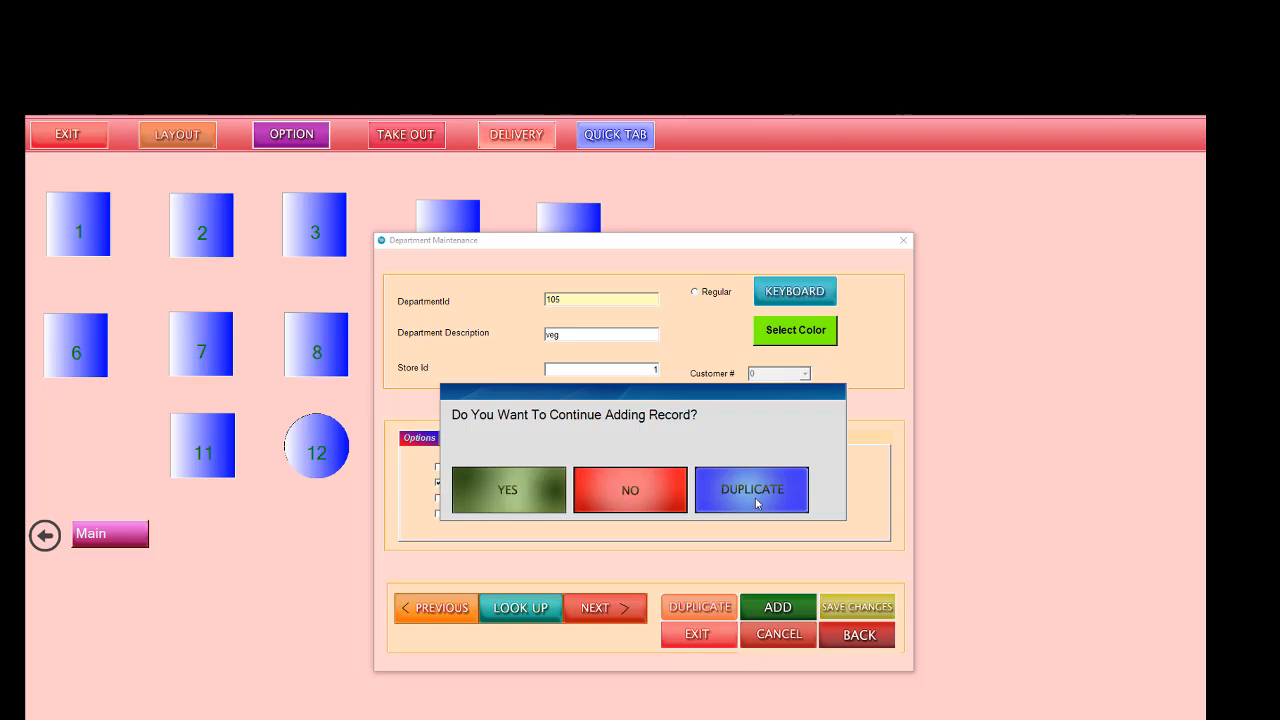
Step: Duplicate the veg department with ID 106 and the description Seafood, and save the record in the same color
{"action": "left_click", "coordinate": [755, 497]}
{"action": "left_click_drag", "start_coordinate": [573, 303], "coordinate": [486, 304]}
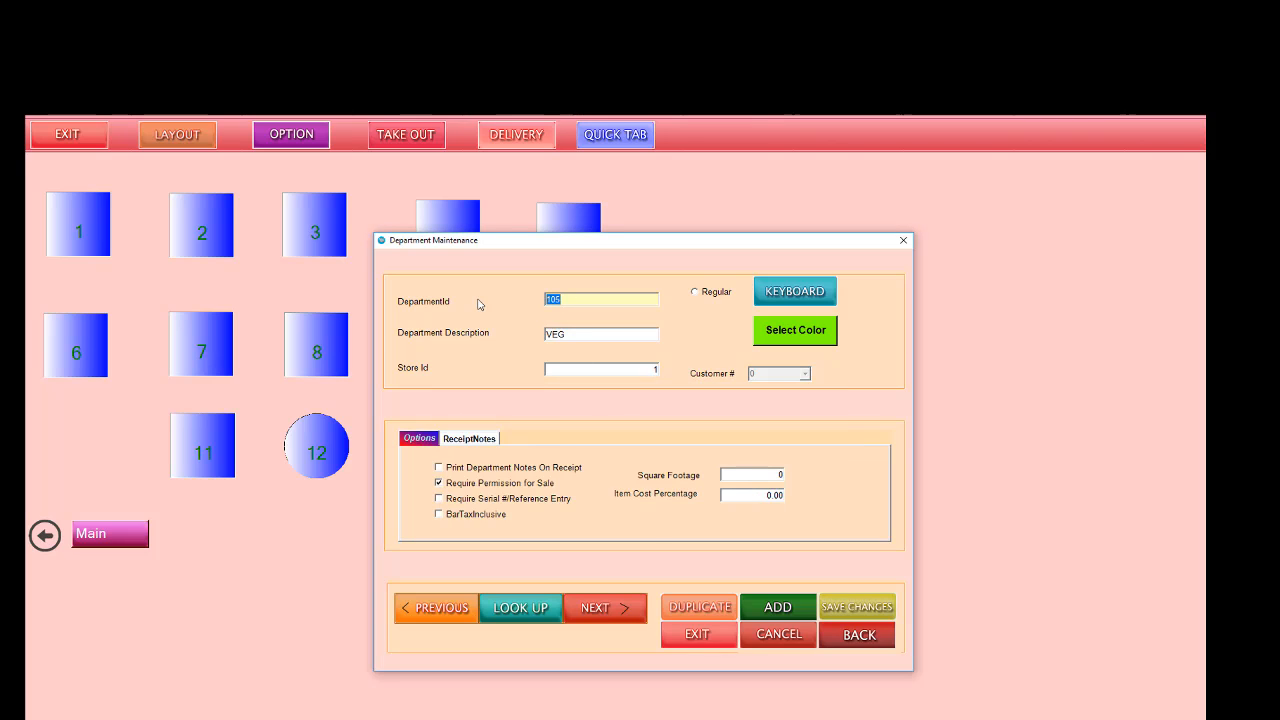
{"action": "type", "text": "106"}
{"action": "left_click_drag", "start_coordinate": [578, 335], "coordinate": [515, 334]}
{"action": "type", "text": "seafood"}
{"action": "left_click", "coordinate": [800, 612]}
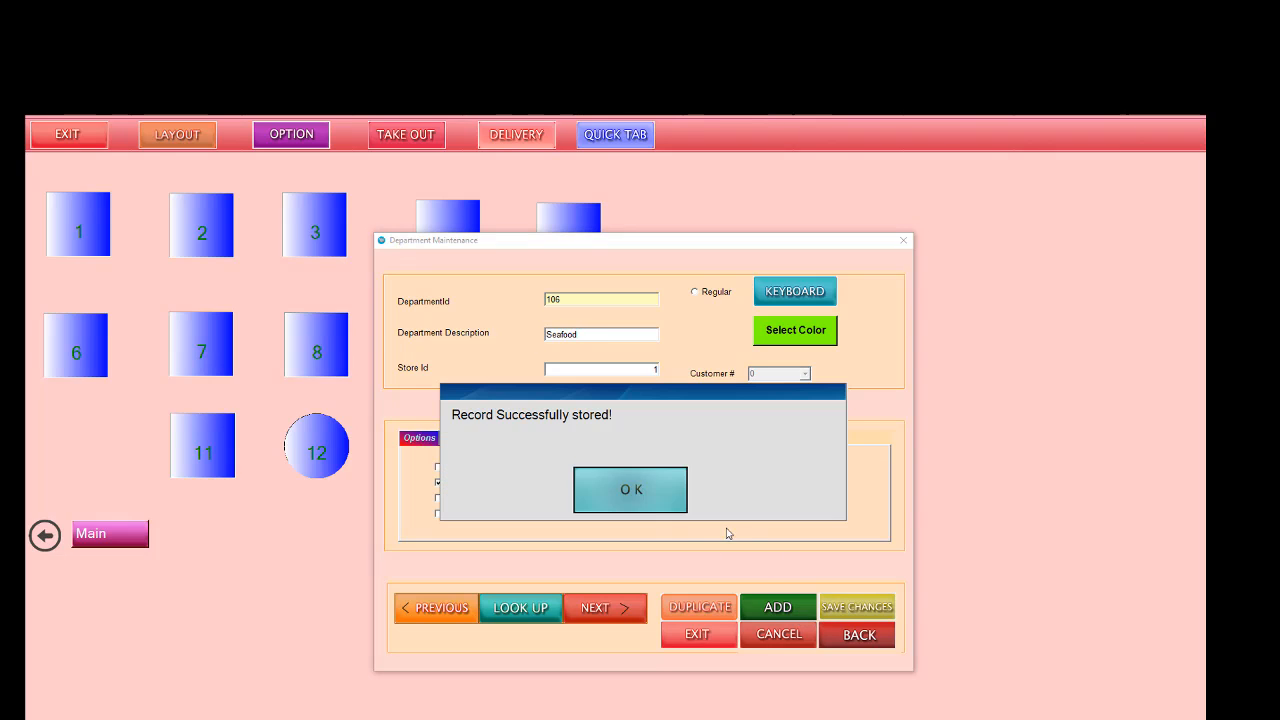
{"action": "left_click", "coordinate": [640, 490]}
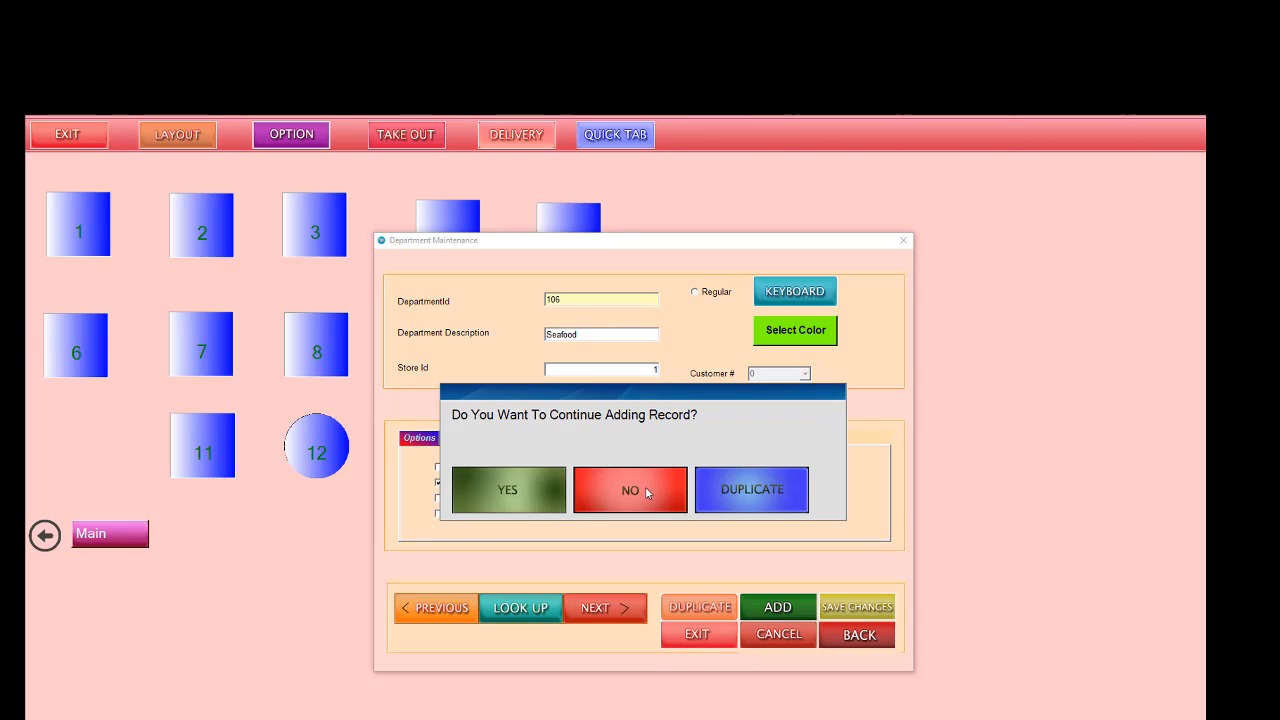
Step: Duplicate the Seafood department with ID 107, the description Beverage and a pink color, and save the record
{"action": "left_click", "coordinate": [748, 494]}
{"action": "left_click_drag", "start_coordinate": [566, 299], "coordinate": [506, 302]}
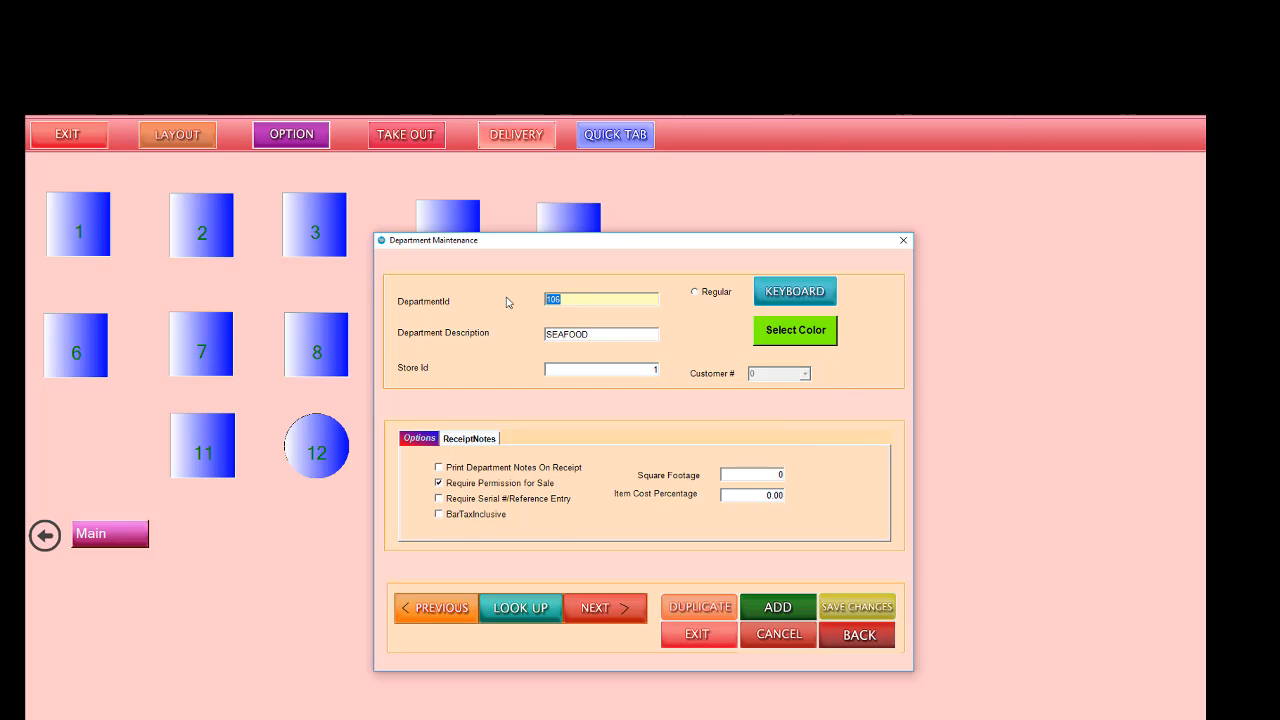
{"action": "type", "text": "1"}
{"action": "left_click_drag", "start_coordinate": [575, 337], "coordinate": [497, 337]}
Step: Close the department and option windows, check the departments on table 2's order screen, and return to the table layout
{"action": "left_click", "coordinate": [697, 634]}
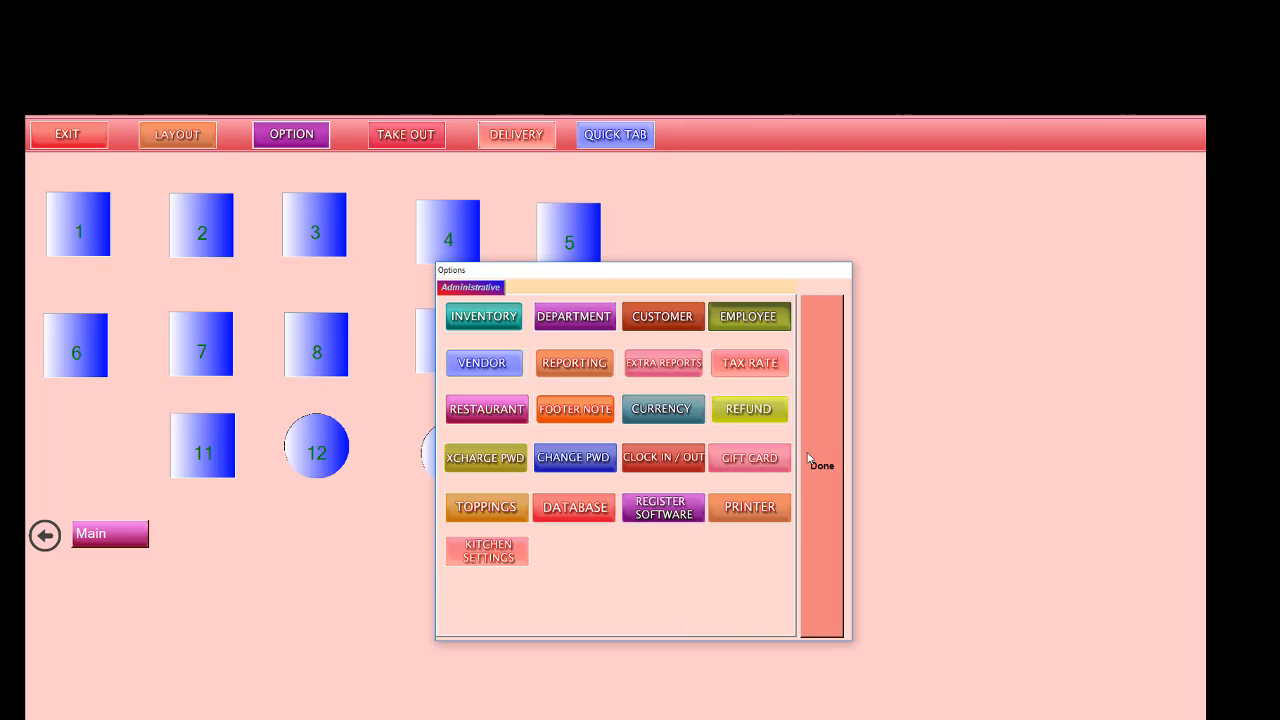
{"action": "left_click", "coordinate": [805, 452]}
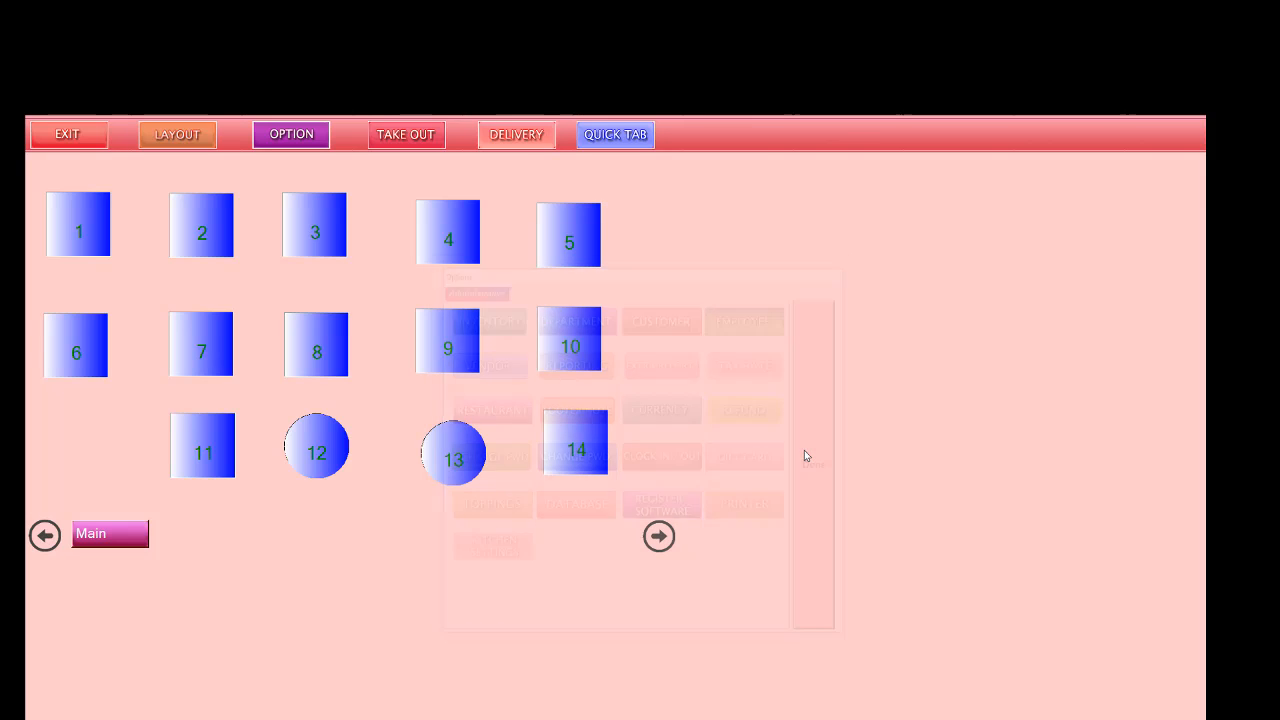
{"action": "left_click", "coordinate": [211, 236]}
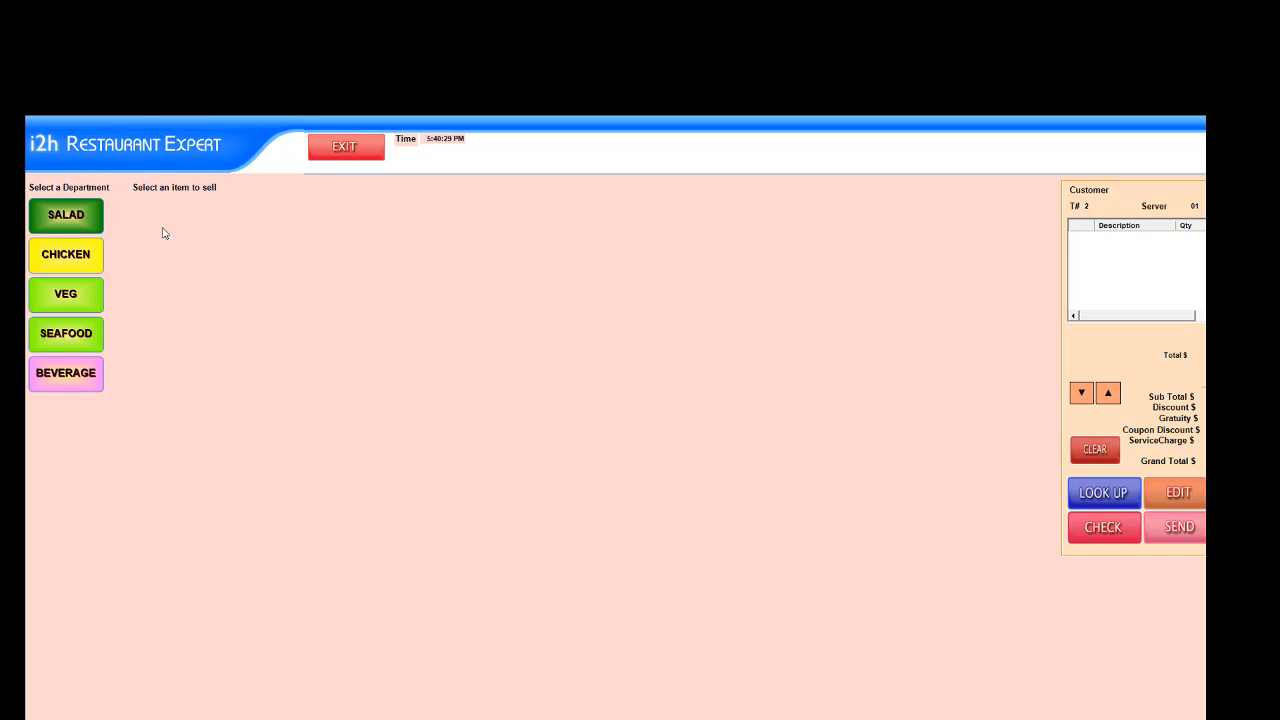
{"action": "left_click", "coordinate": [342, 144]}
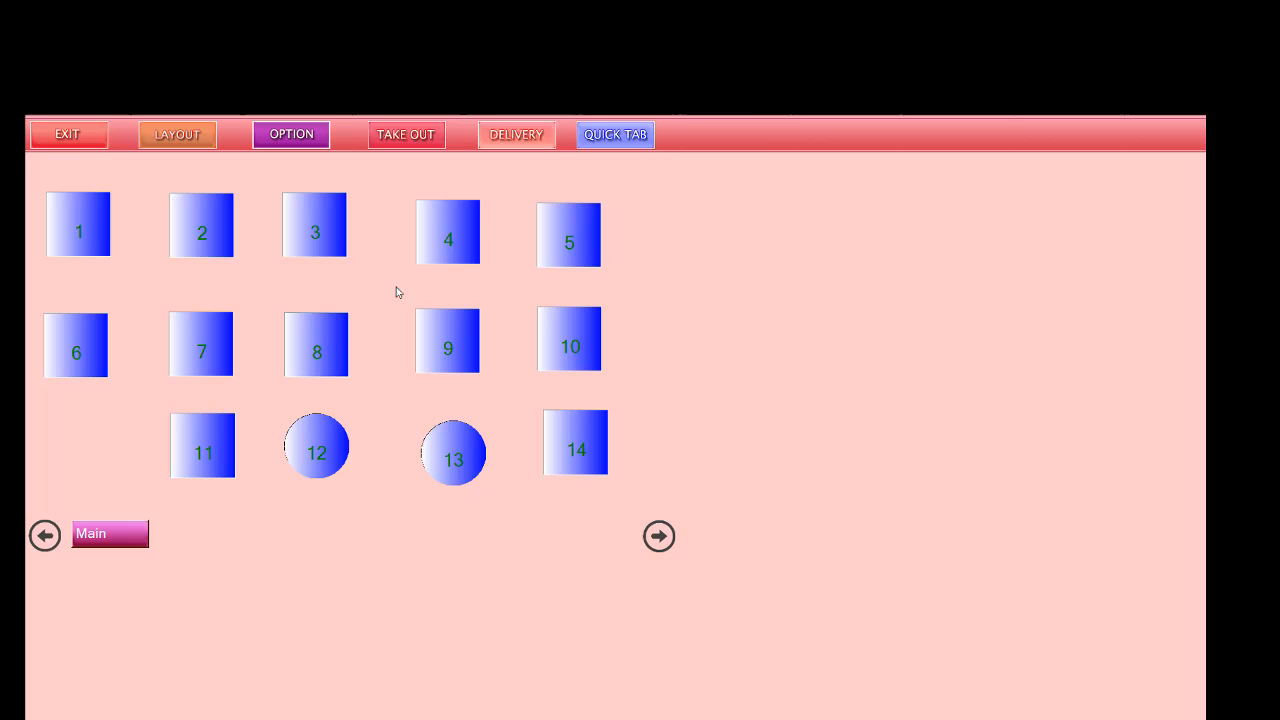
Step: Reopen department maintenance and look through the list of stored departments
{"action": "left_click", "coordinate": [310, 138]}
{"action": "left_click", "coordinate": [561, 318]}
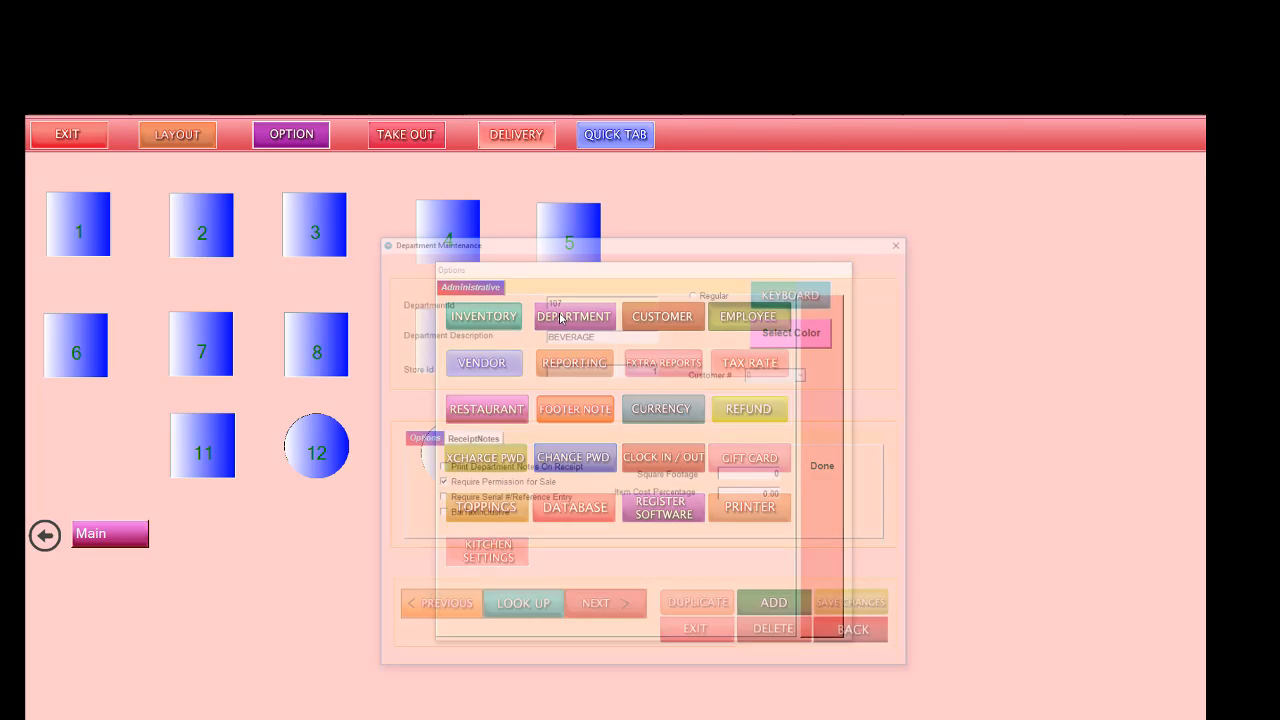
{"action": "left_click", "coordinate": [522, 607]}
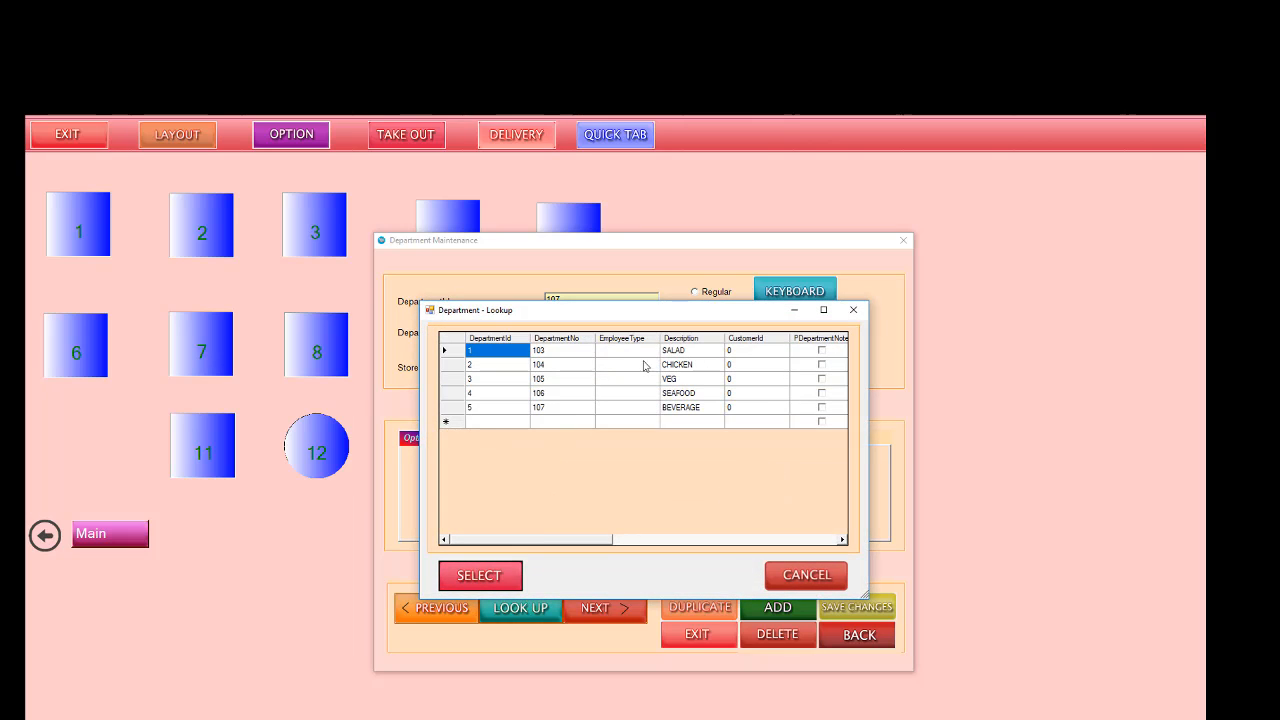
{"action": "left_click", "coordinate": [853, 309]}
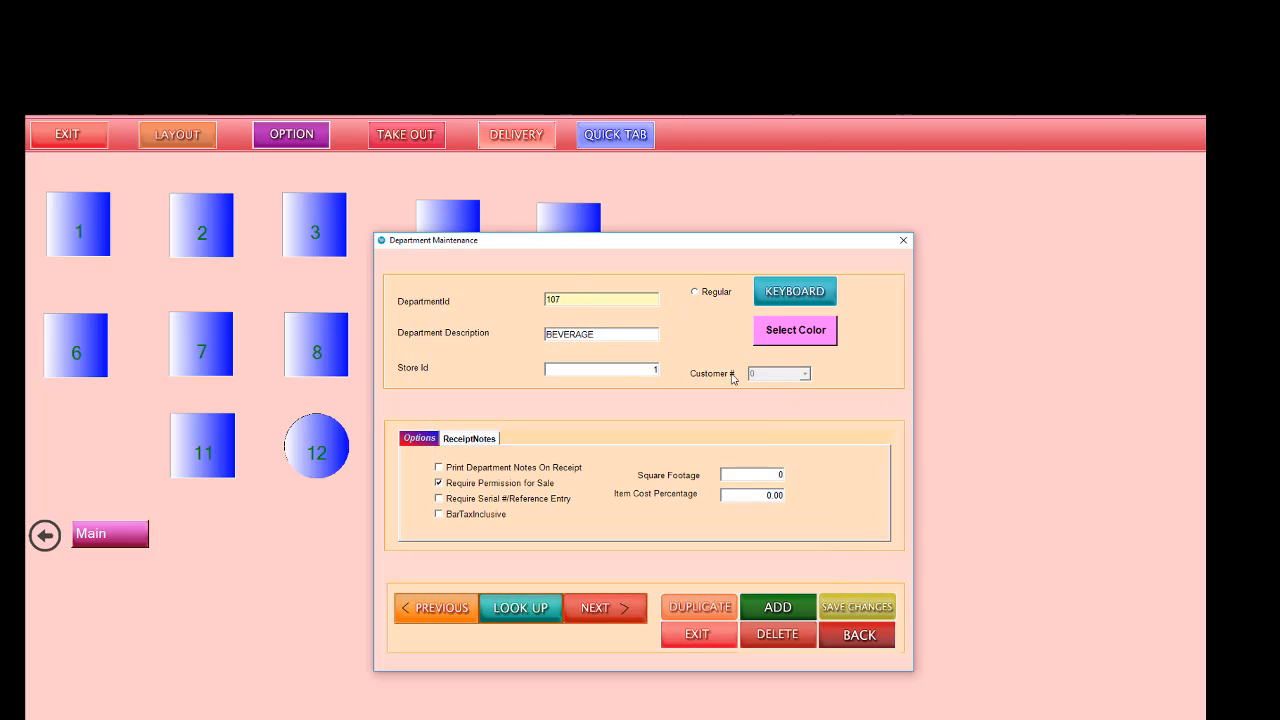
Step: Start a new department record with ID 101 and the description Appetizer
{"action": "left_click", "coordinate": [779, 608]}
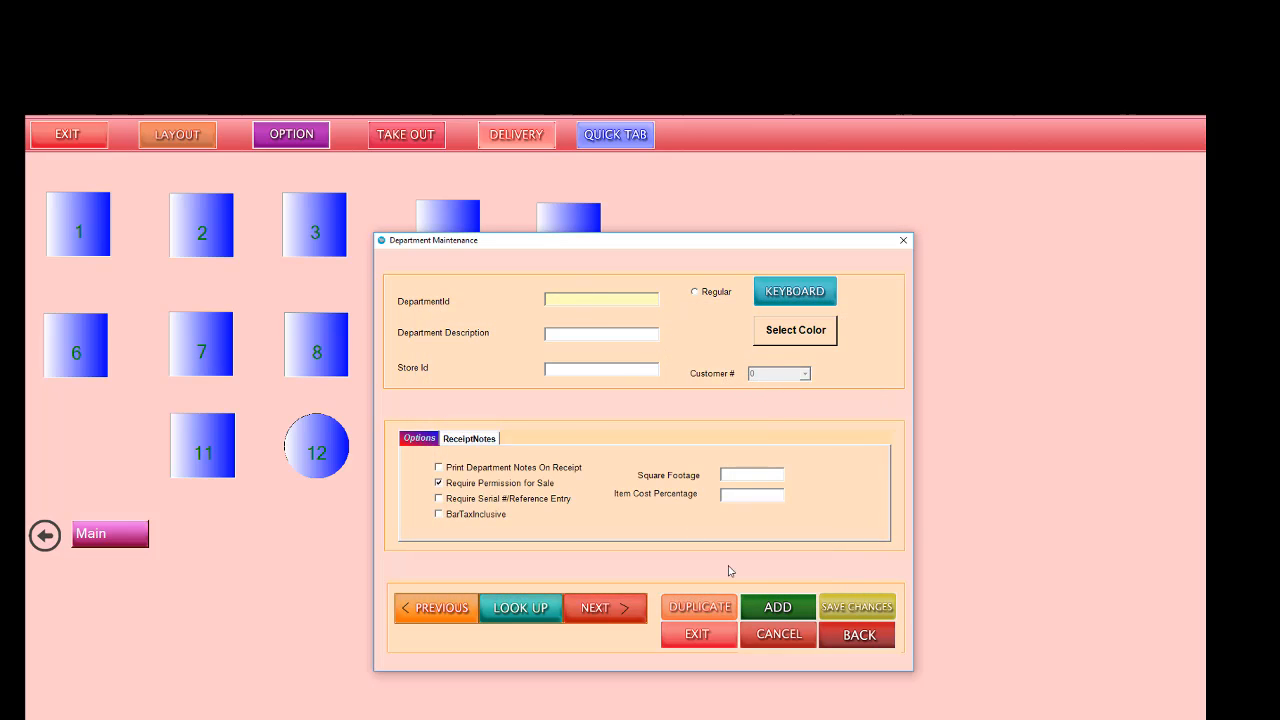
{"action": "type", "text": "101"}
{"action": "left_click", "coordinate": [599, 333]}
{"action": "type", "text": "Appetis"}
Step: Give the Appetizer department a blue color and try to save the record without a store ID
{"action": "left_click", "coordinate": [795, 330]}
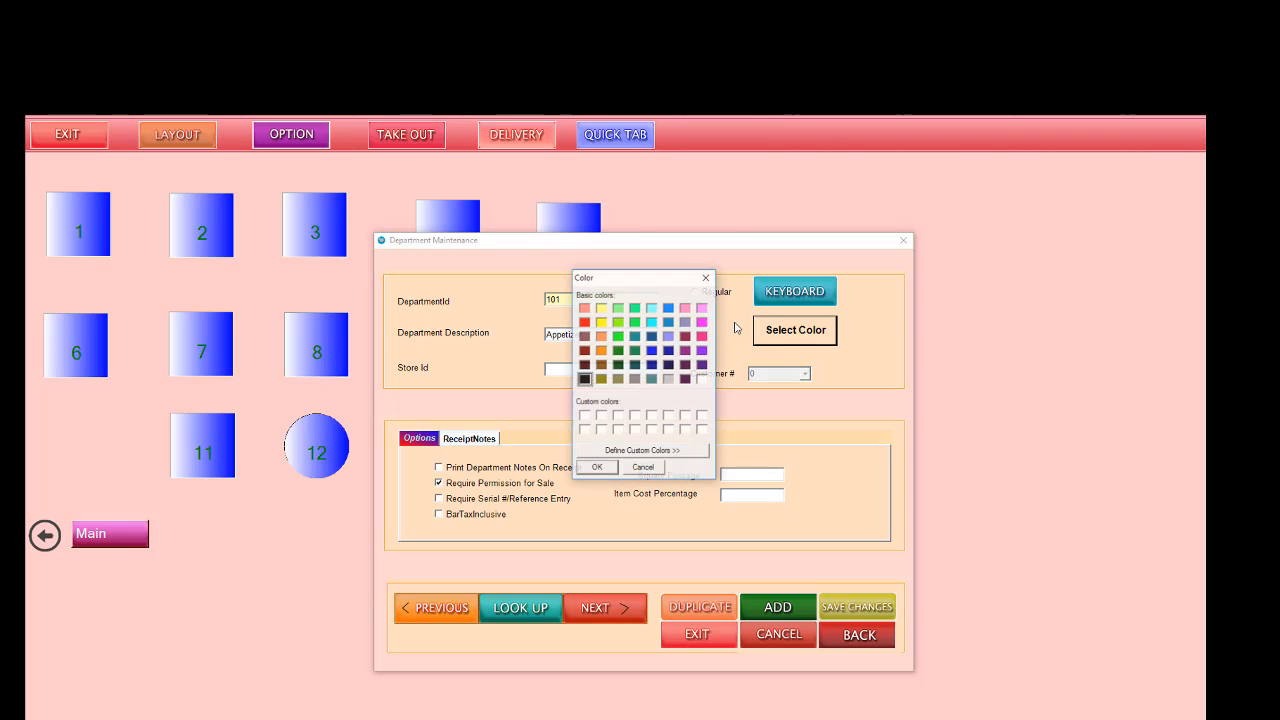
{"action": "left_click", "coordinate": [668, 308]}
{"action": "left_click", "coordinate": [597, 469]}
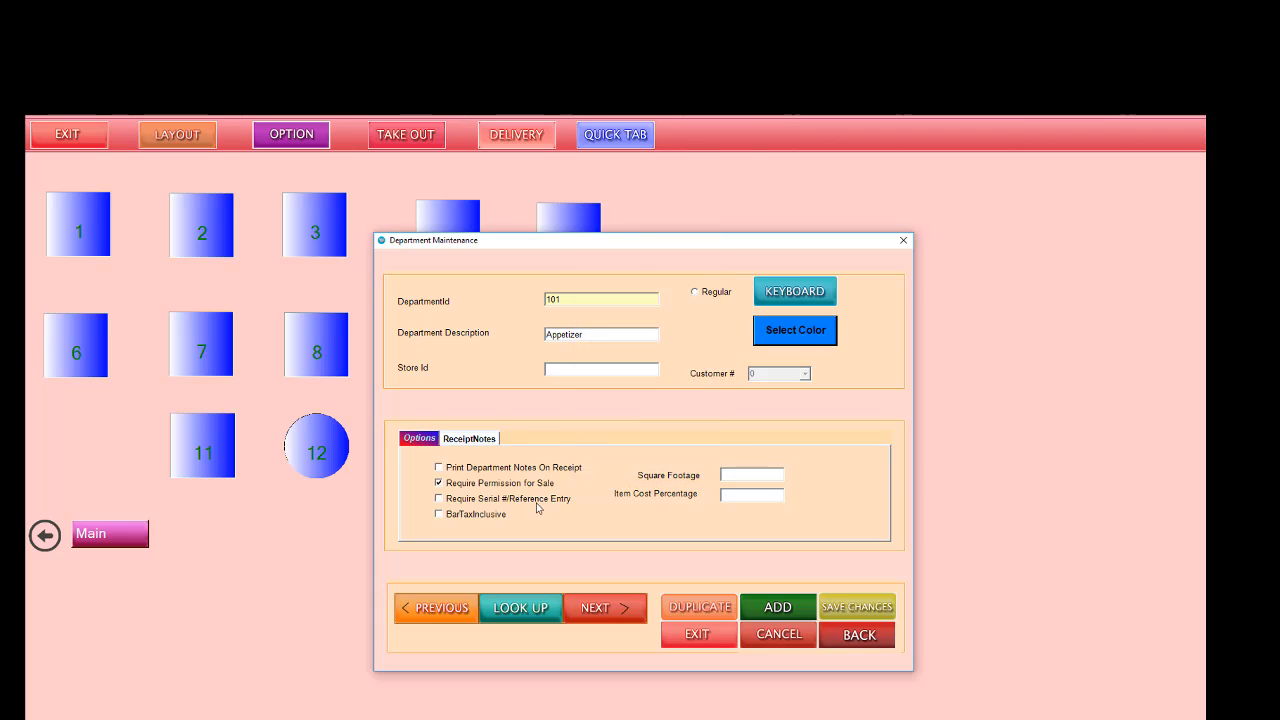
{"action": "left_click", "coordinate": [834, 612]}
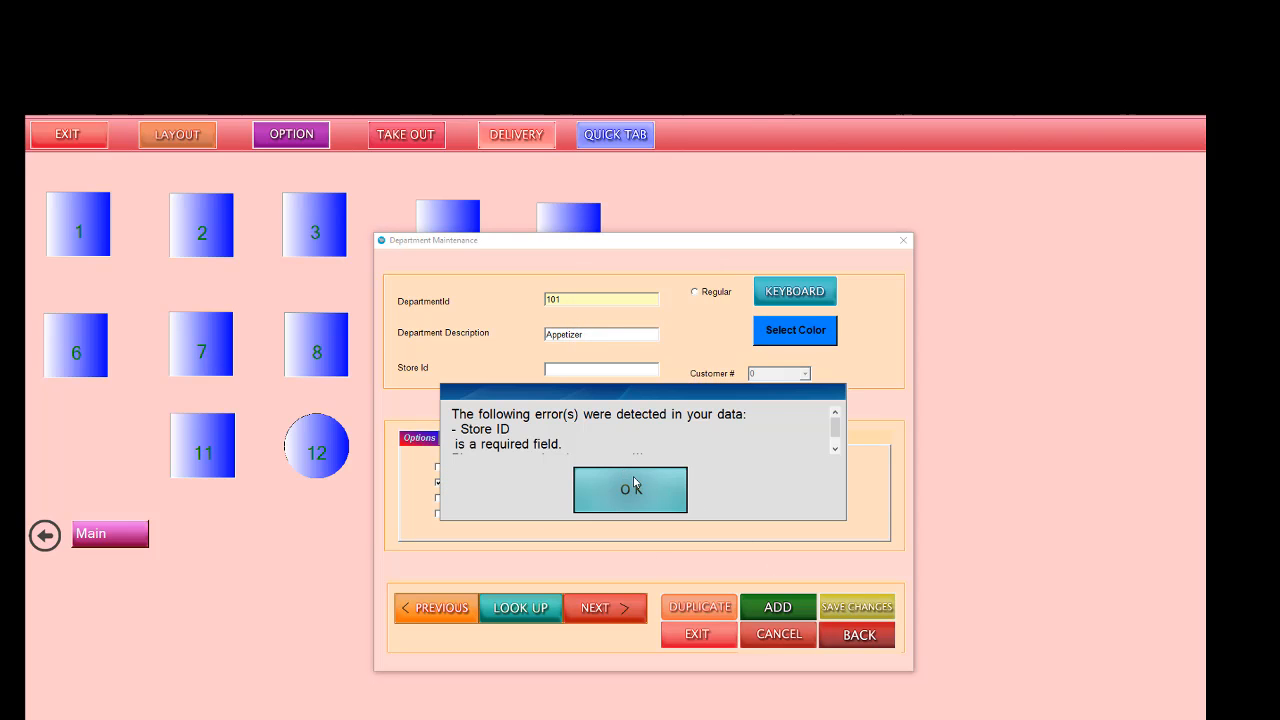
{"action": "left_click", "coordinate": [633, 486]}
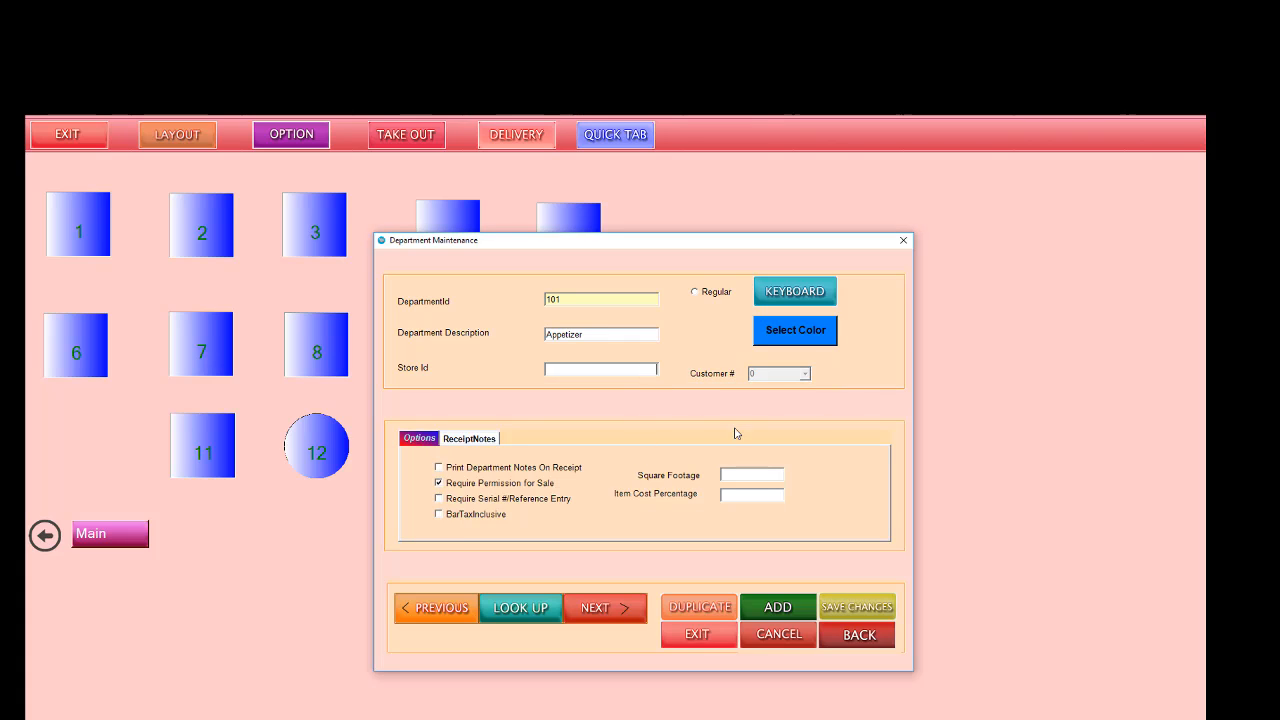
Step: Set the Appetizer department's store ID to 1, and save the record without continuing to another one
{"action": "type", "text": "1"}
{"action": "left_click", "coordinate": [857, 608]}
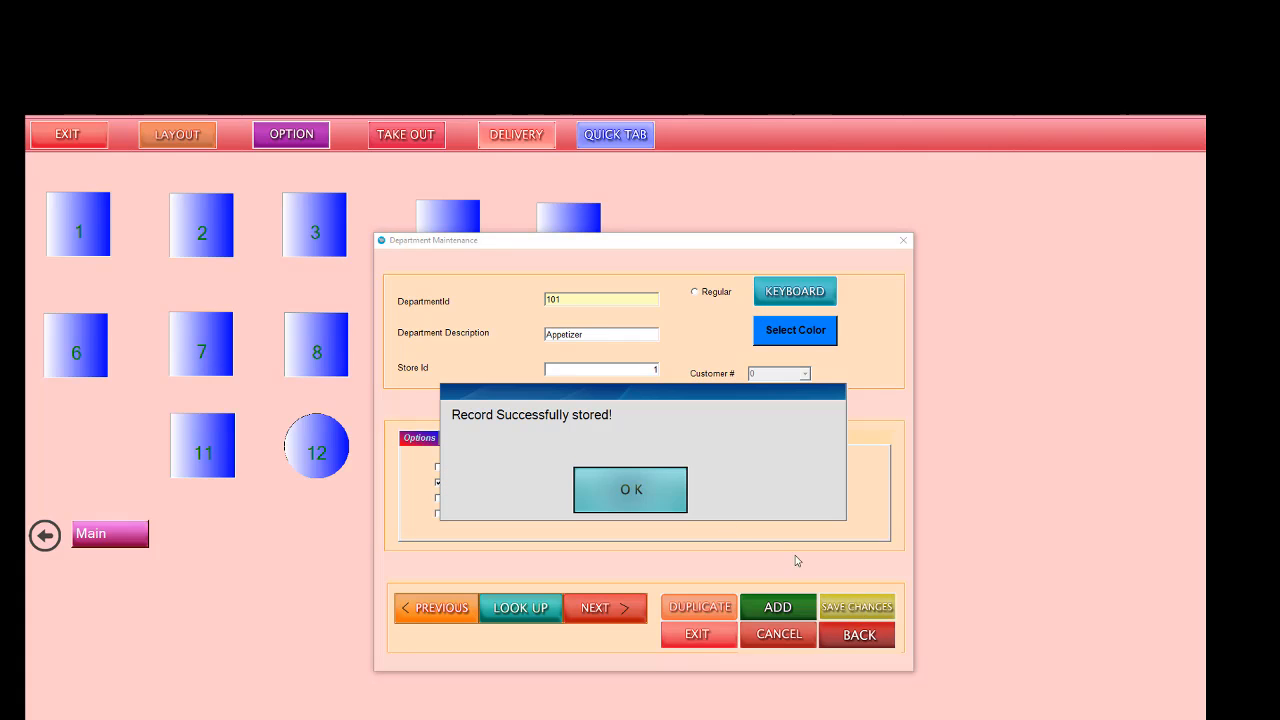
{"action": "left_click", "coordinate": [614, 493]}
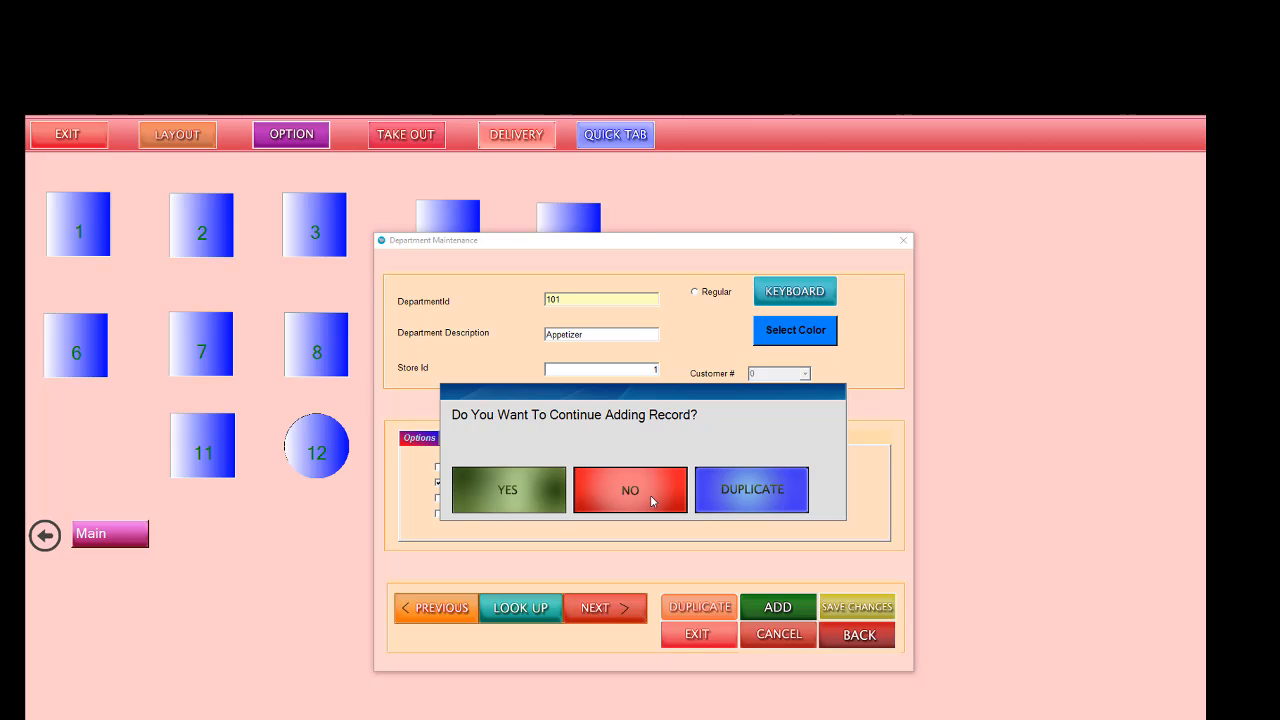
{"action": "left_click", "coordinate": [623, 503]}
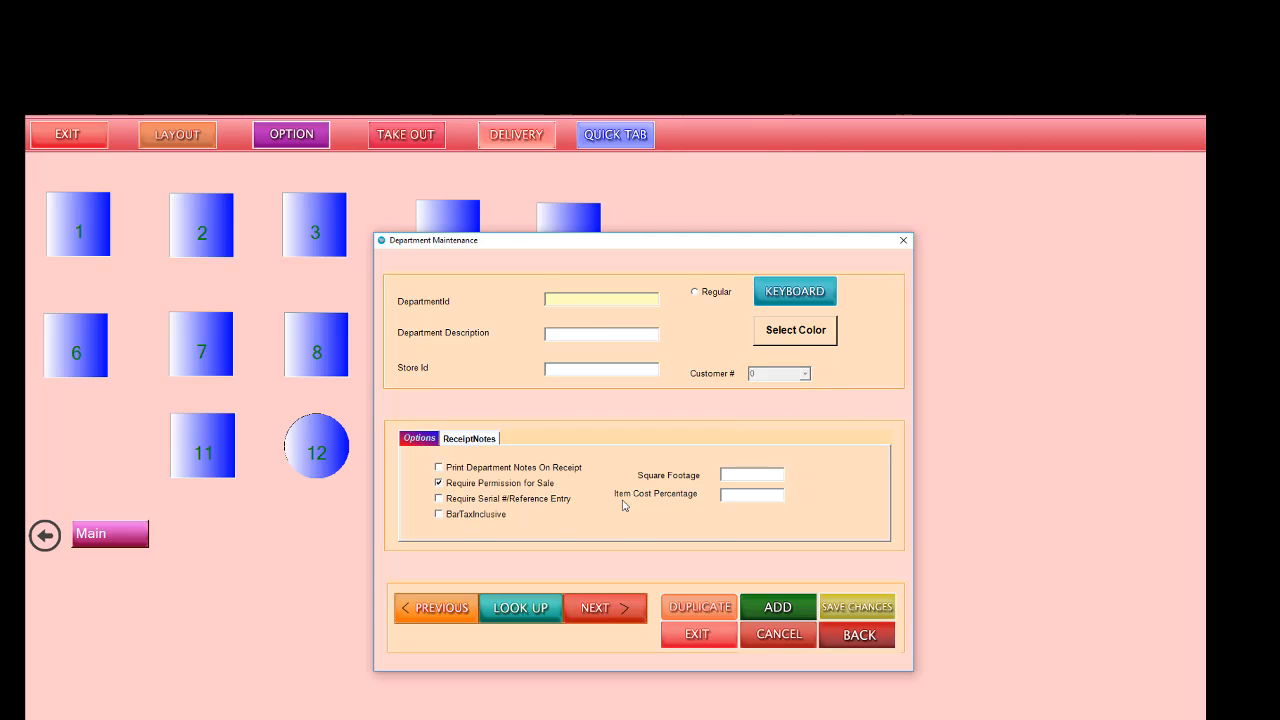
Step: Check the list of stored departments for the Appetizer entry and close department maintenance
{"action": "left_click", "coordinate": [525, 604]}
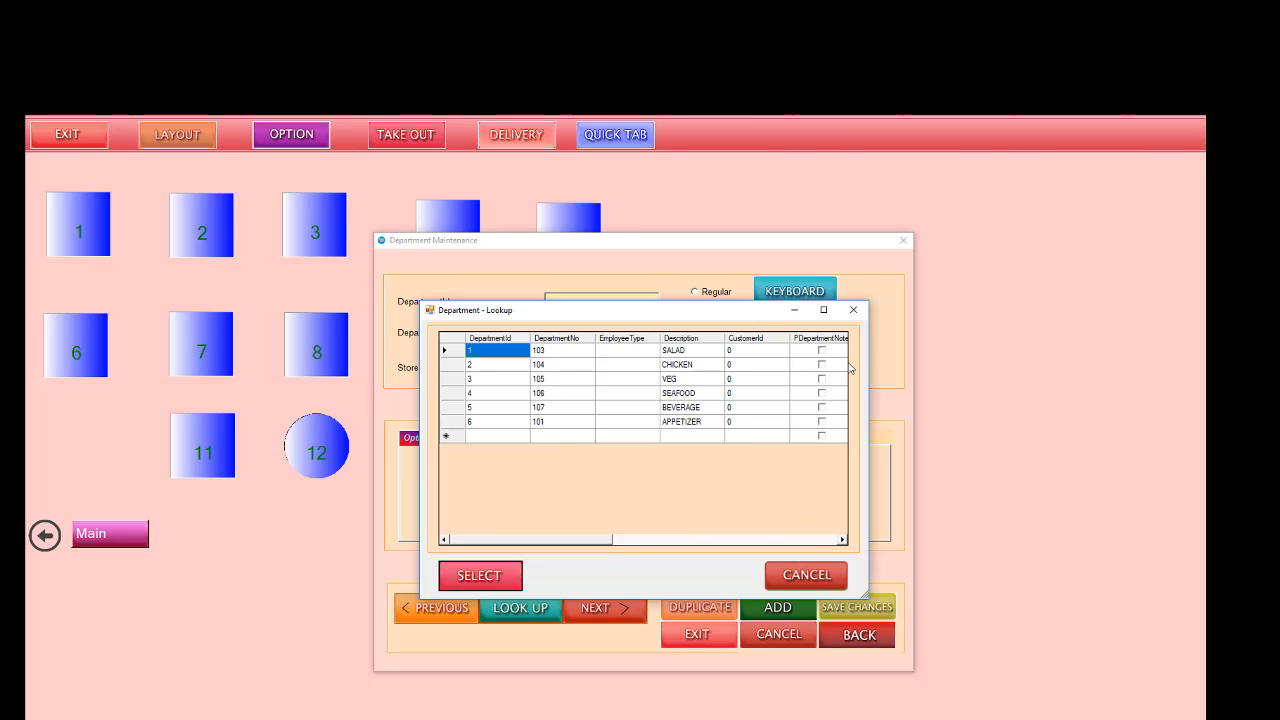
{"action": "left_click", "coordinate": [853, 310]}
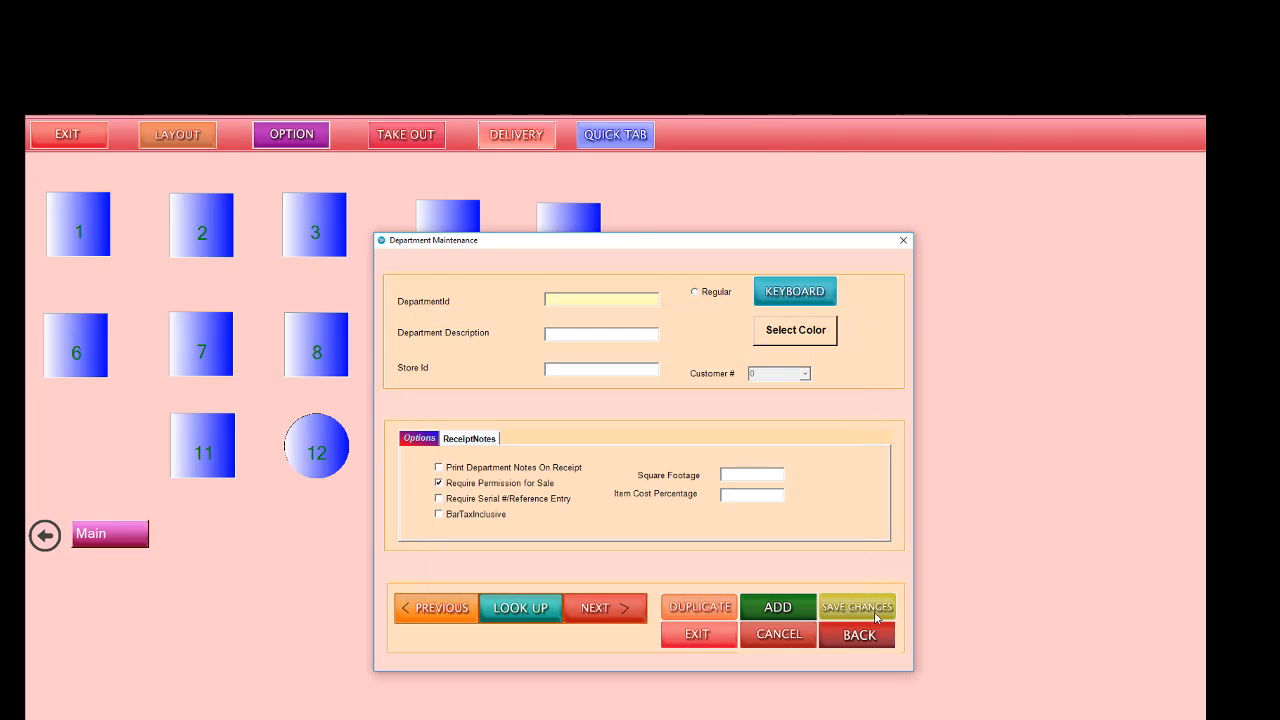
{"action": "left_click", "coordinate": [694, 633]}
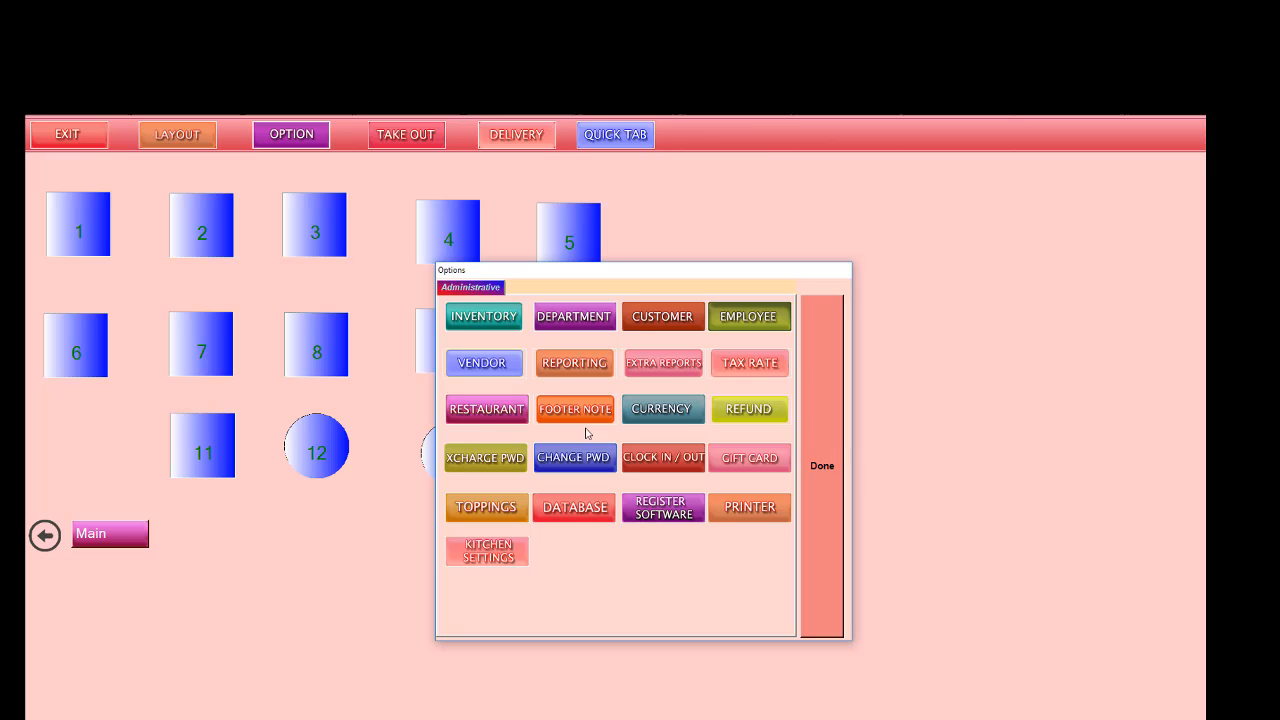
Step: Open inventory maintenance and start a new item in the APPETIZER department
{"action": "left_click", "coordinate": [483, 318]}
{"action": "left_click", "coordinate": [634, 490]}
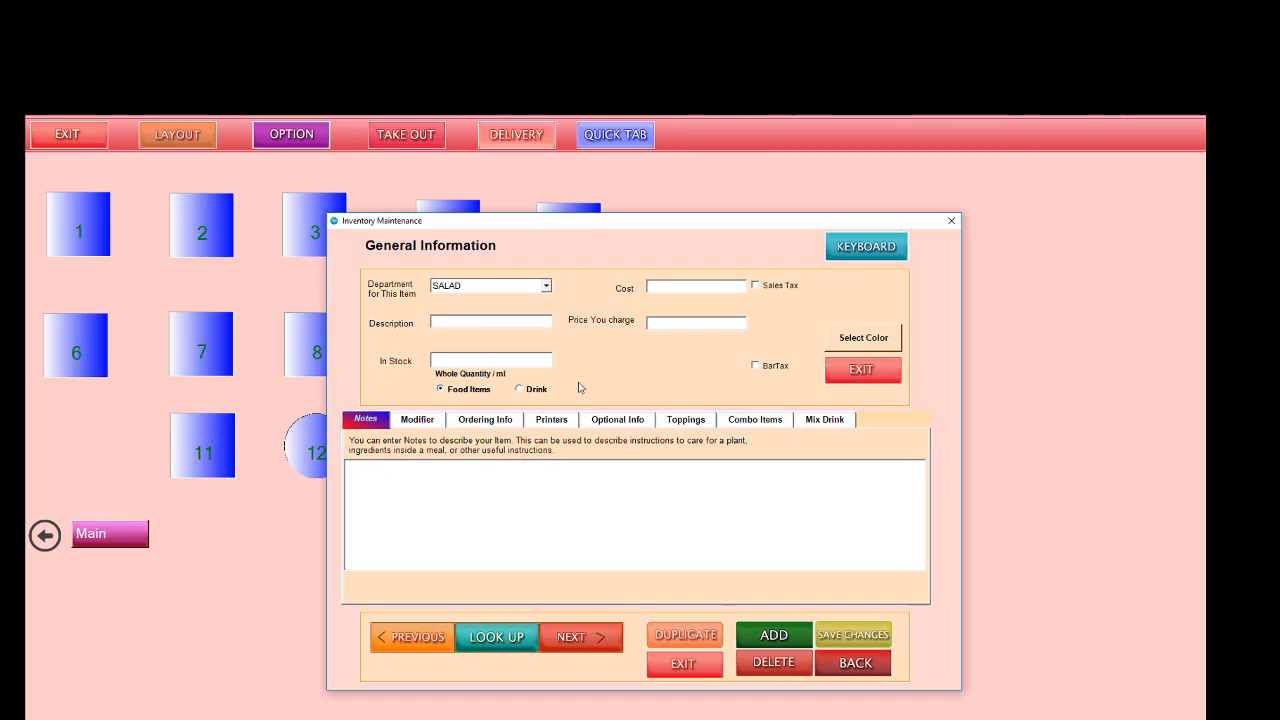
{"action": "left_click", "coordinate": [791, 632]}
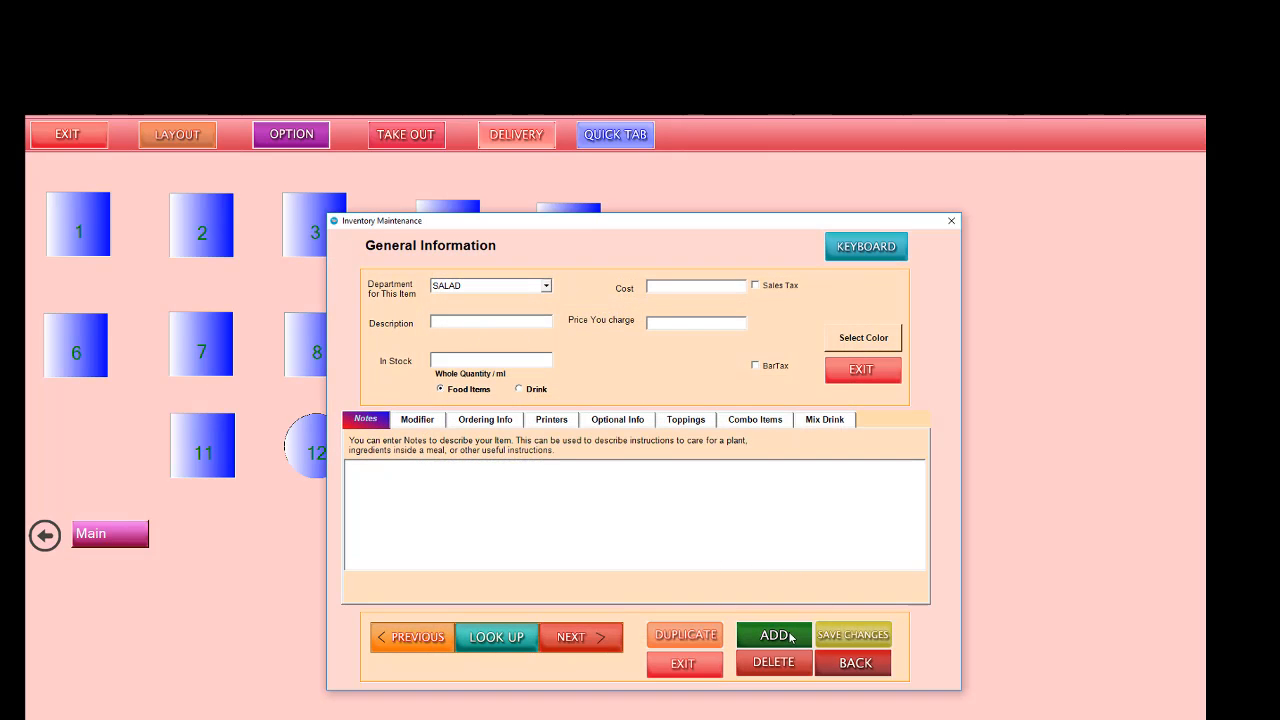
{"action": "left_click", "coordinate": [541, 289]}
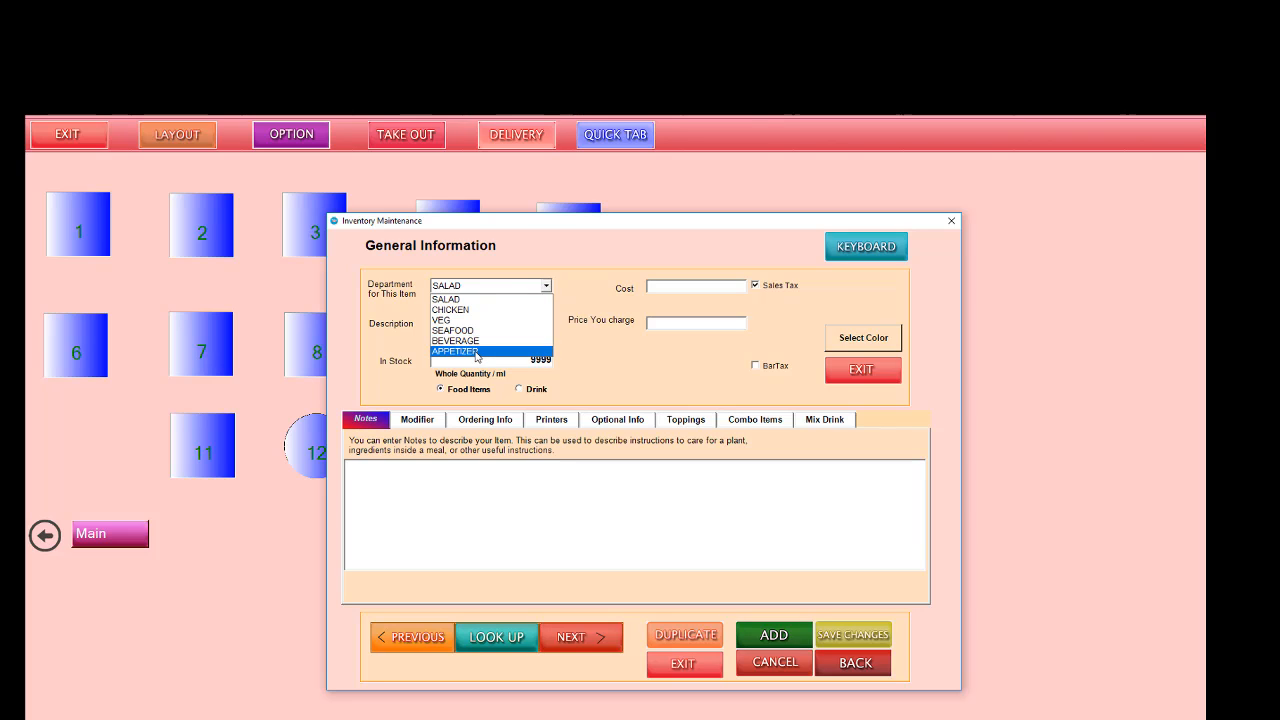
{"action": "left_click", "coordinate": [476, 352]}
Step: Describe the new item as Chkn Rings, with a cost of 2 and a selling price of 4.99
{"action": "left_click", "coordinate": [480, 322]}
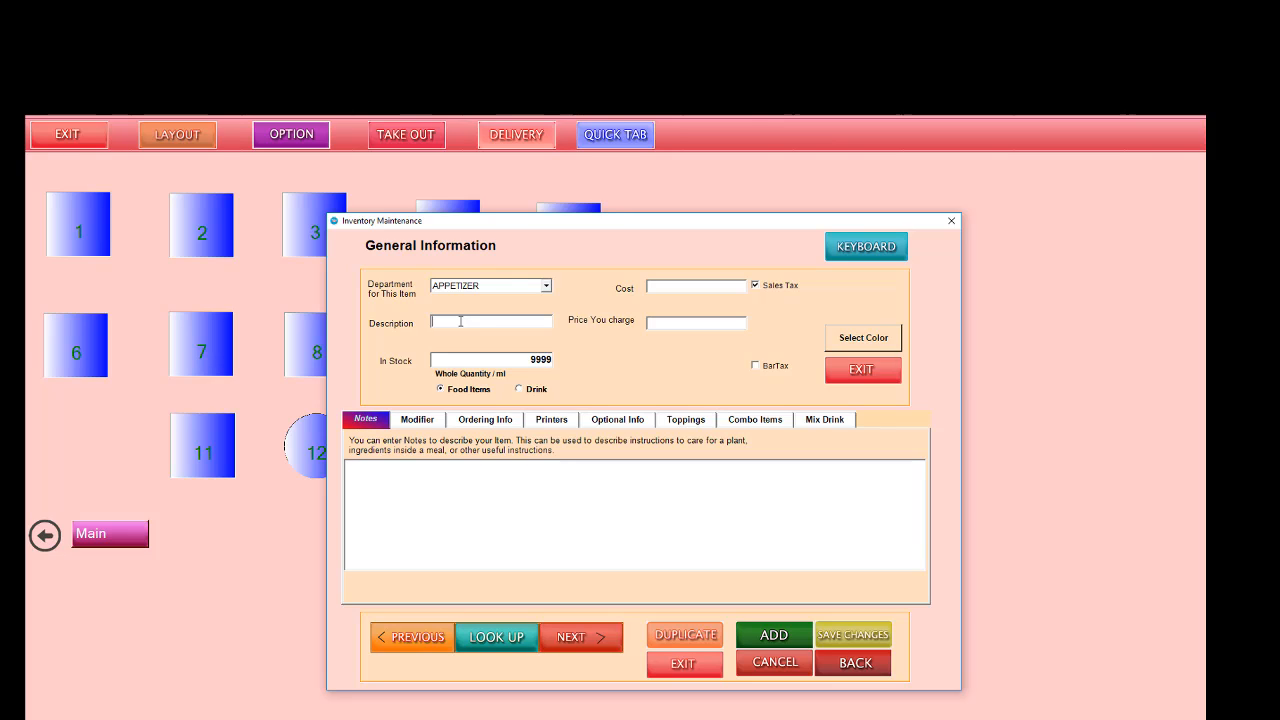
{"action": "key", "text": "BackSpace"}
{"action": "key", "text": "BackSpace"}
{"action": "key", "text": "BackSpace"}
{"action": "type", "text": "R"}
{"action": "type", "text": "2"}
Step: Give the Chkn Rings item a yellow color
{"action": "left_click", "coordinate": [863, 337]}
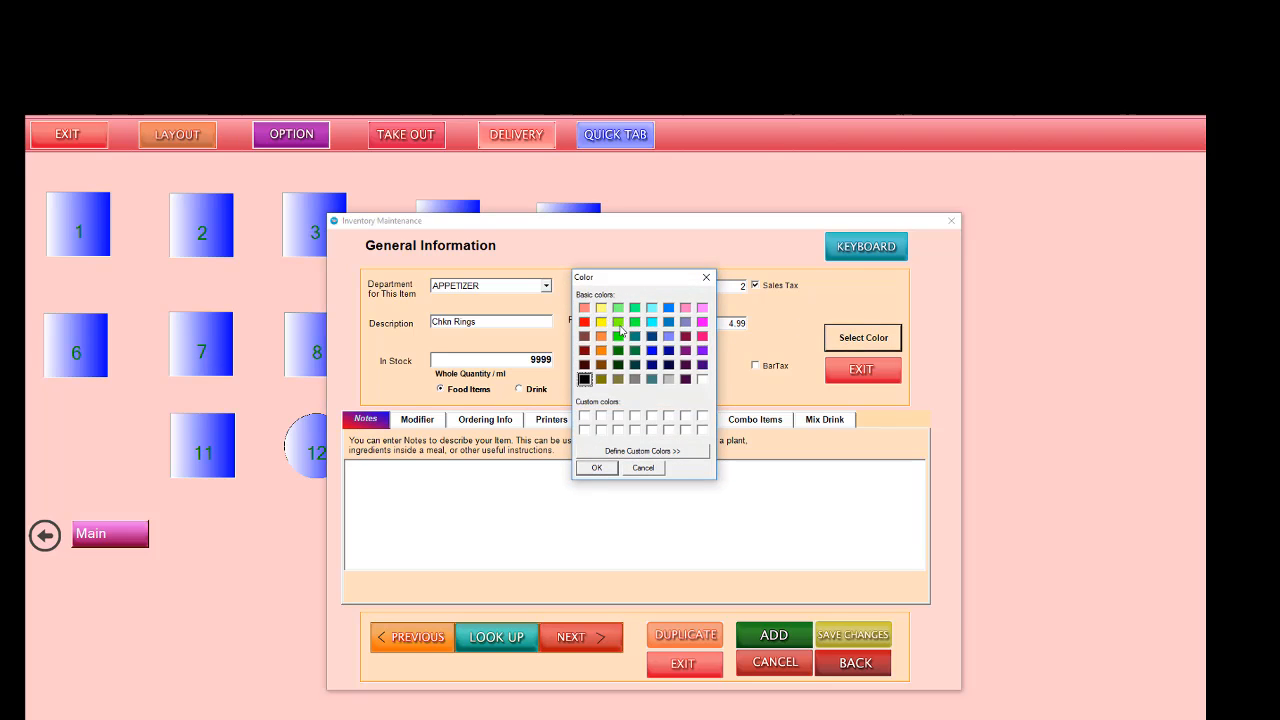
{"action": "left_click", "coordinate": [601, 322]}
{"action": "left_click", "coordinate": [597, 467]}
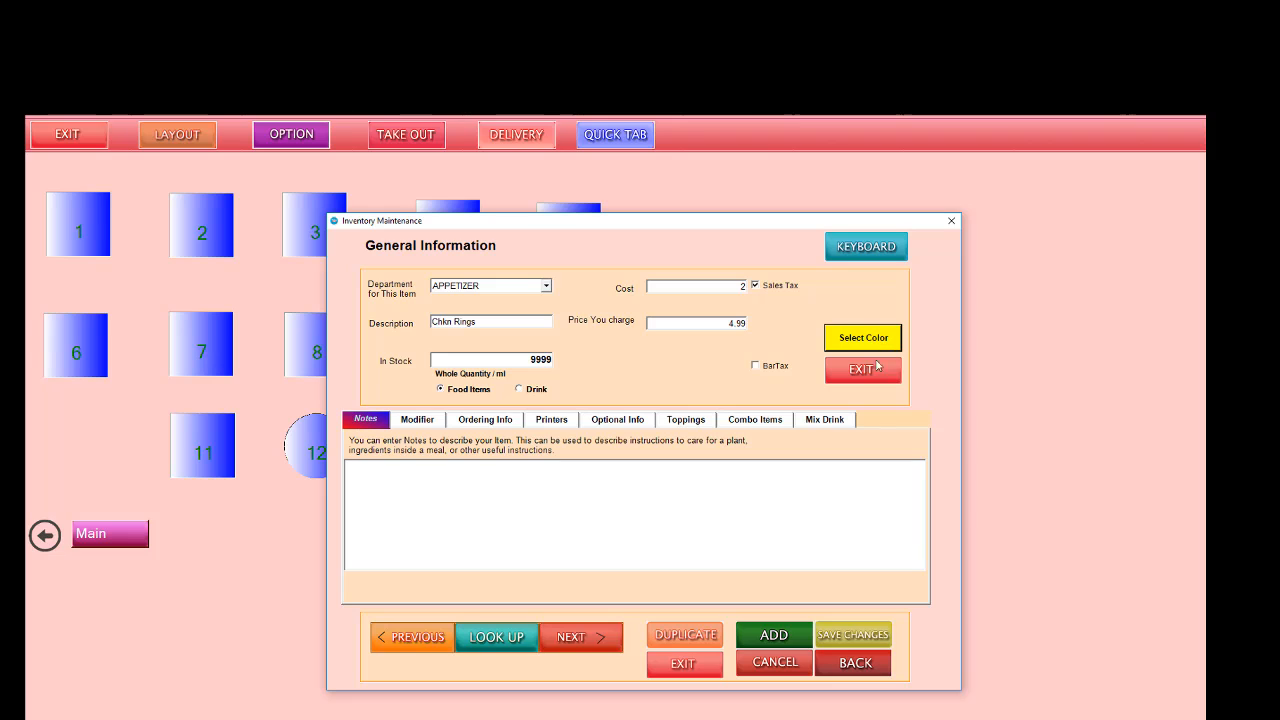
Step: Review the printers assigned to Chkn Rings, then save the item and duplicate its record
{"action": "left_click", "coordinate": [551, 420]}
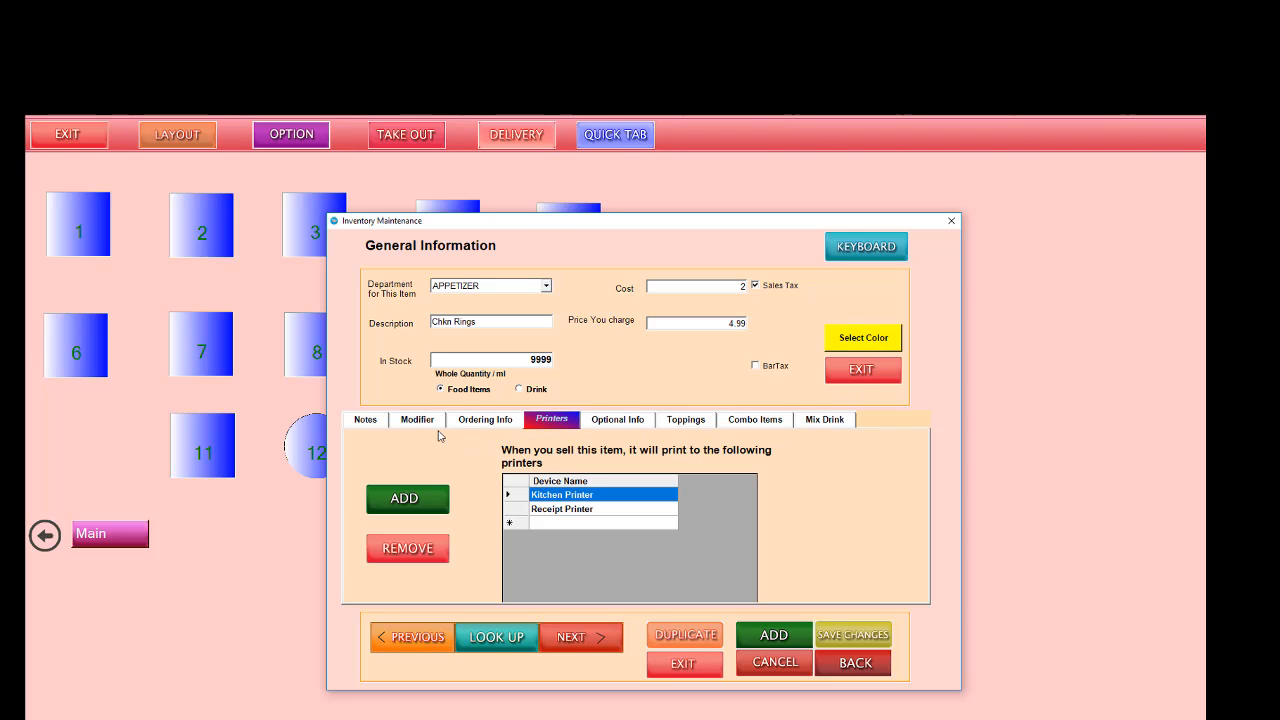
{"action": "left_click", "coordinate": [858, 636]}
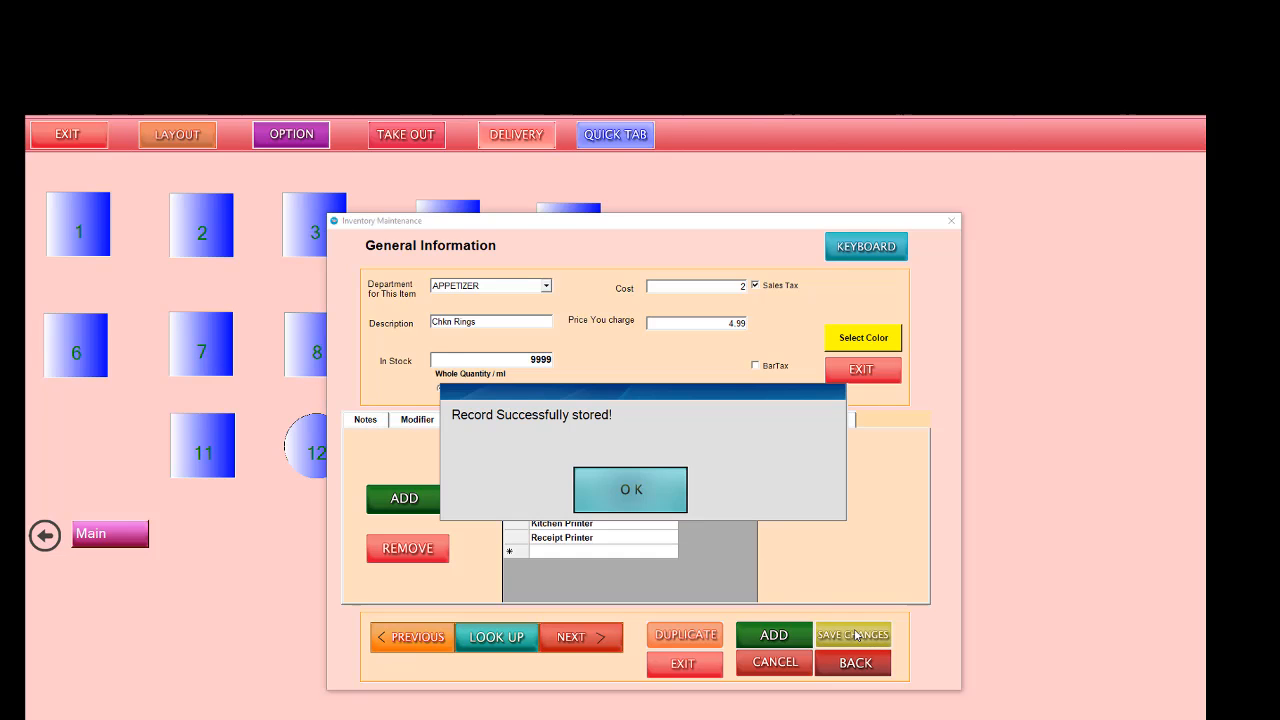
{"action": "left_click", "coordinate": [650, 490]}
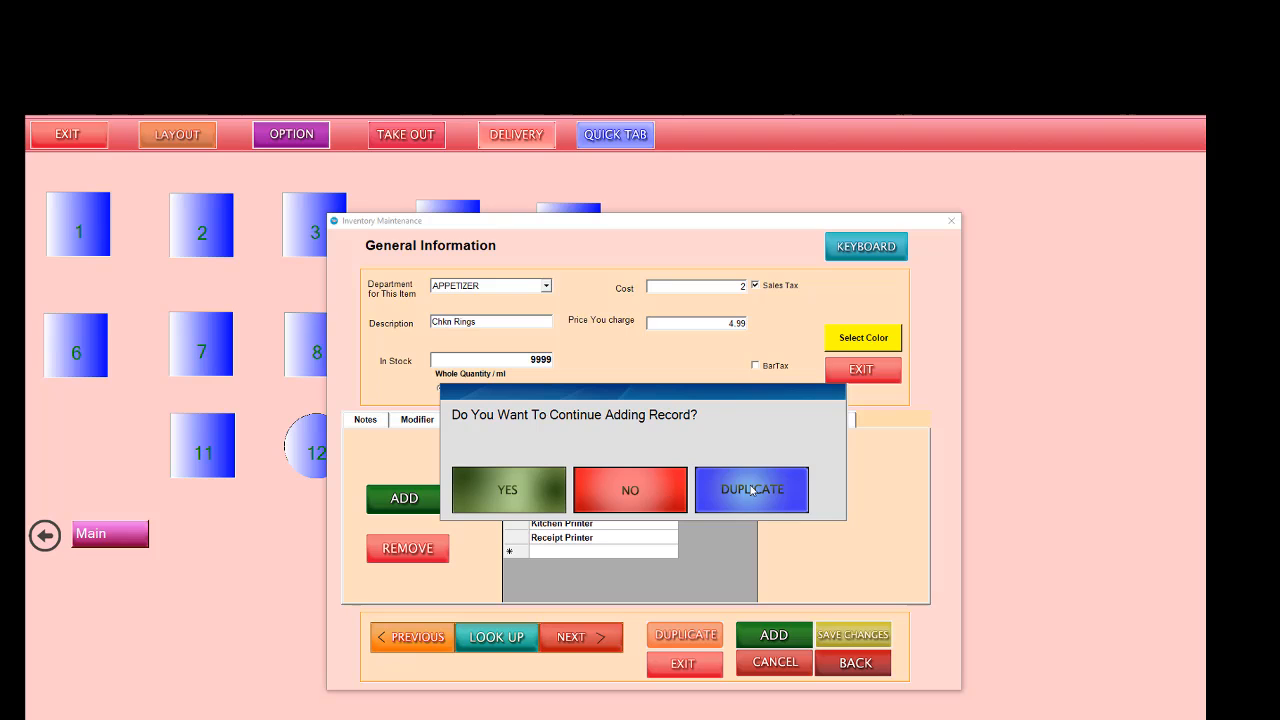
{"action": "left_click", "coordinate": [660, 488]}
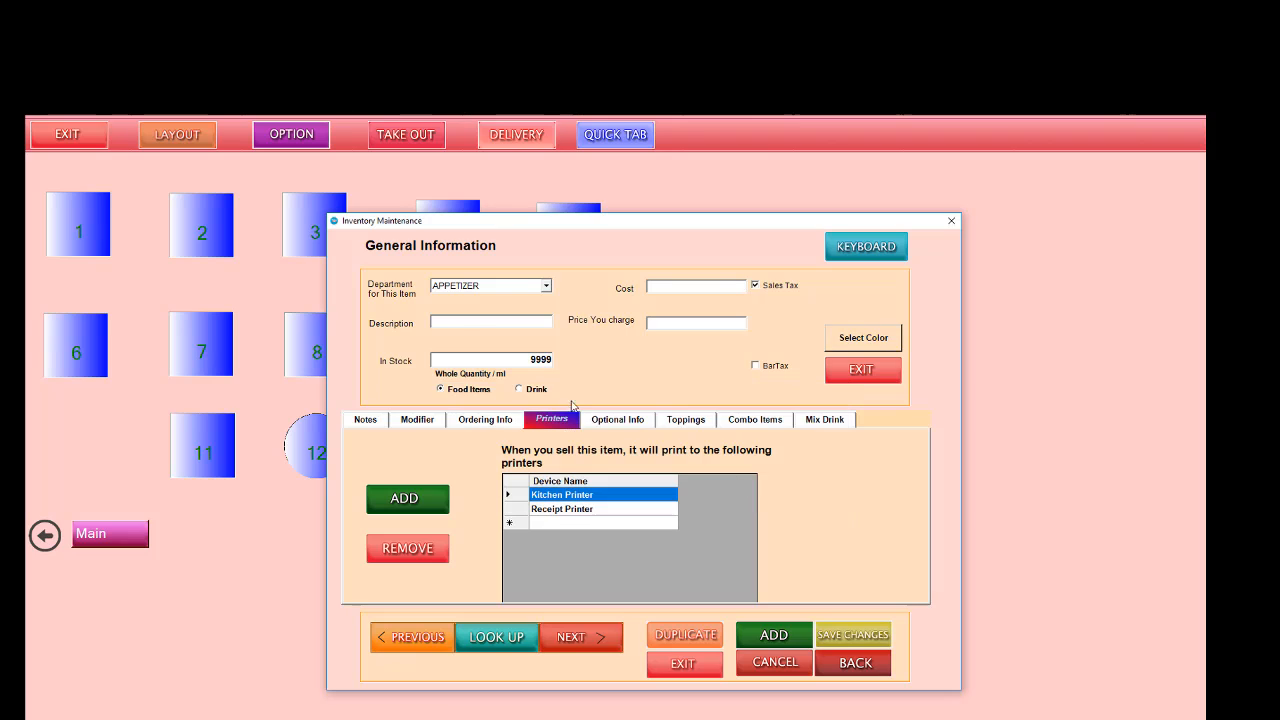
Step: Change the duplicated item's description to French Fries, its cost to 1 and its selling price to 3.99
{"action": "left_click", "coordinate": [500, 322]}
{"action": "left_click_drag", "start_coordinate": [494, 322], "coordinate": [428, 323]}
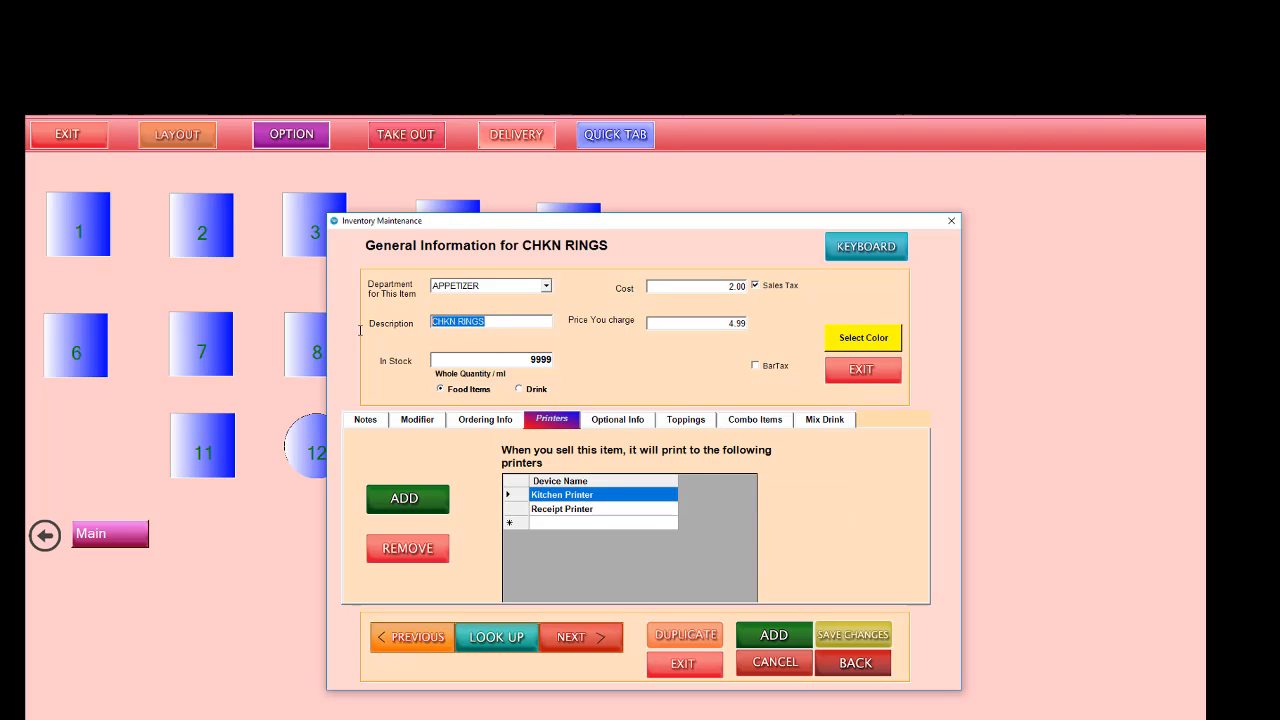
{"action": "type", "text": "French Fries"}
{"action": "left_click_drag", "start_coordinate": [721, 285], "coordinate": [756, 285]}
{"action": "type", "text": "1"}
{"action": "left_click_drag", "start_coordinate": [724, 328], "coordinate": [810, 327]}
{"action": "type", "text": "3.99"}
Step: Give the French Fries item a light red color, and save and duplicate the record
{"action": "left_click", "coordinate": [872, 340]}
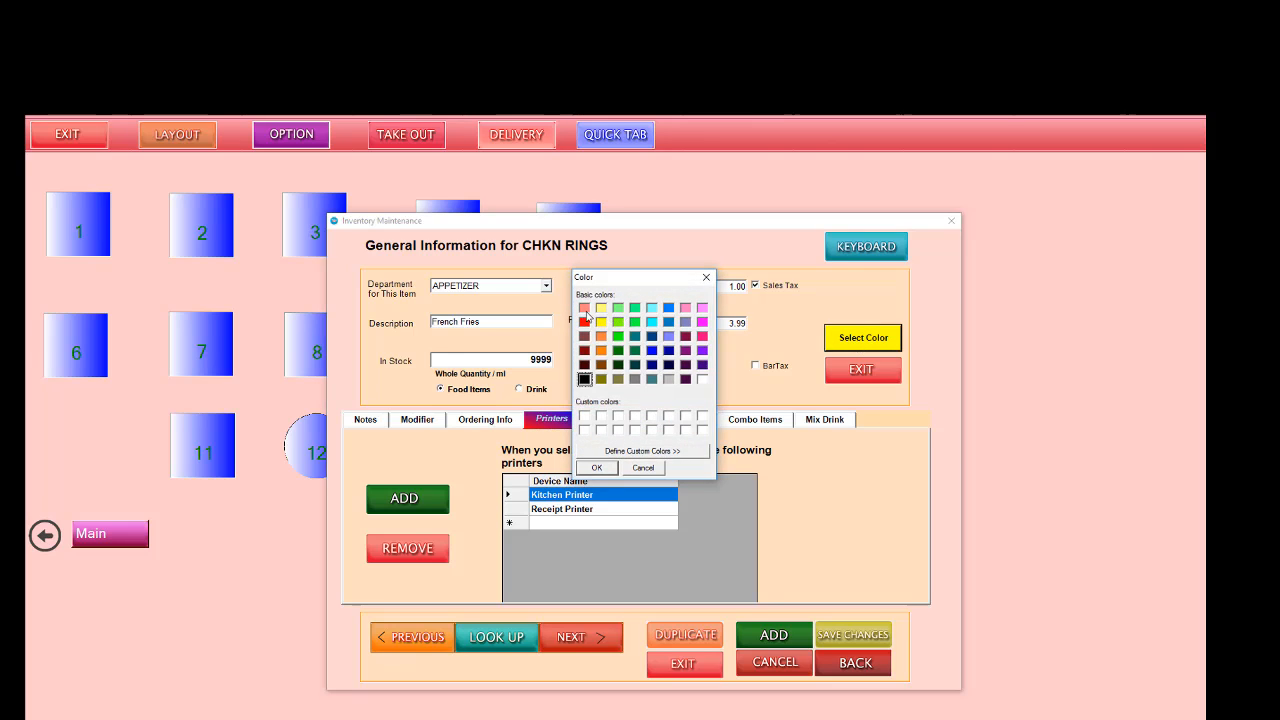
{"action": "left_click", "coordinate": [585, 307]}
{"action": "left_click", "coordinate": [597, 468]}
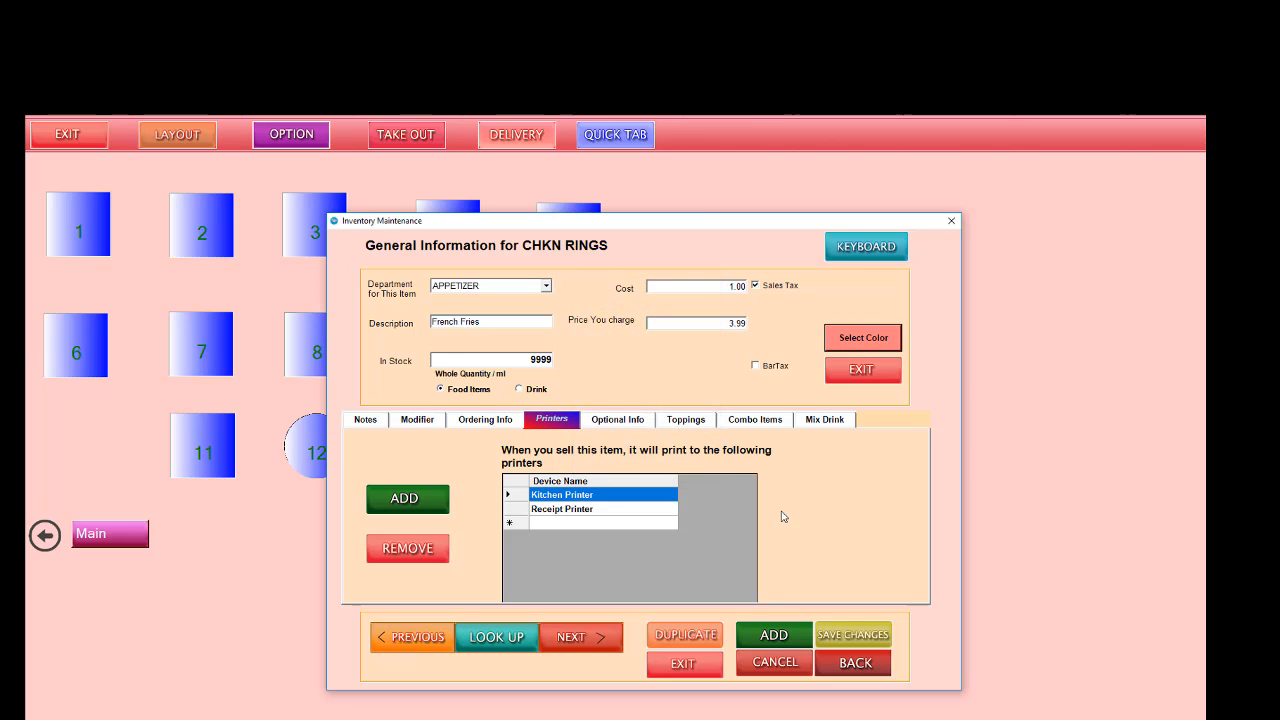
{"action": "left_click", "coordinate": [849, 636]}
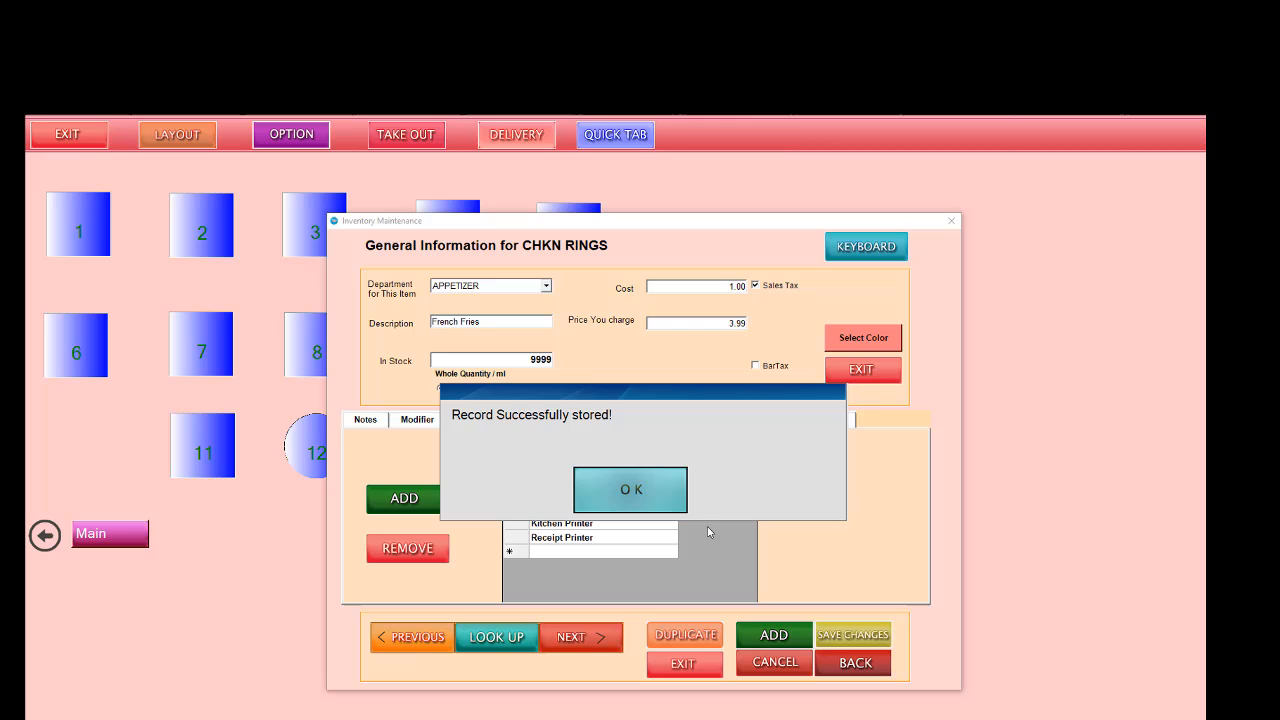
{"action": "left_click", "coordinate": [607, 496]}
{"action": "left_click", "coordinate": [607, 496]}
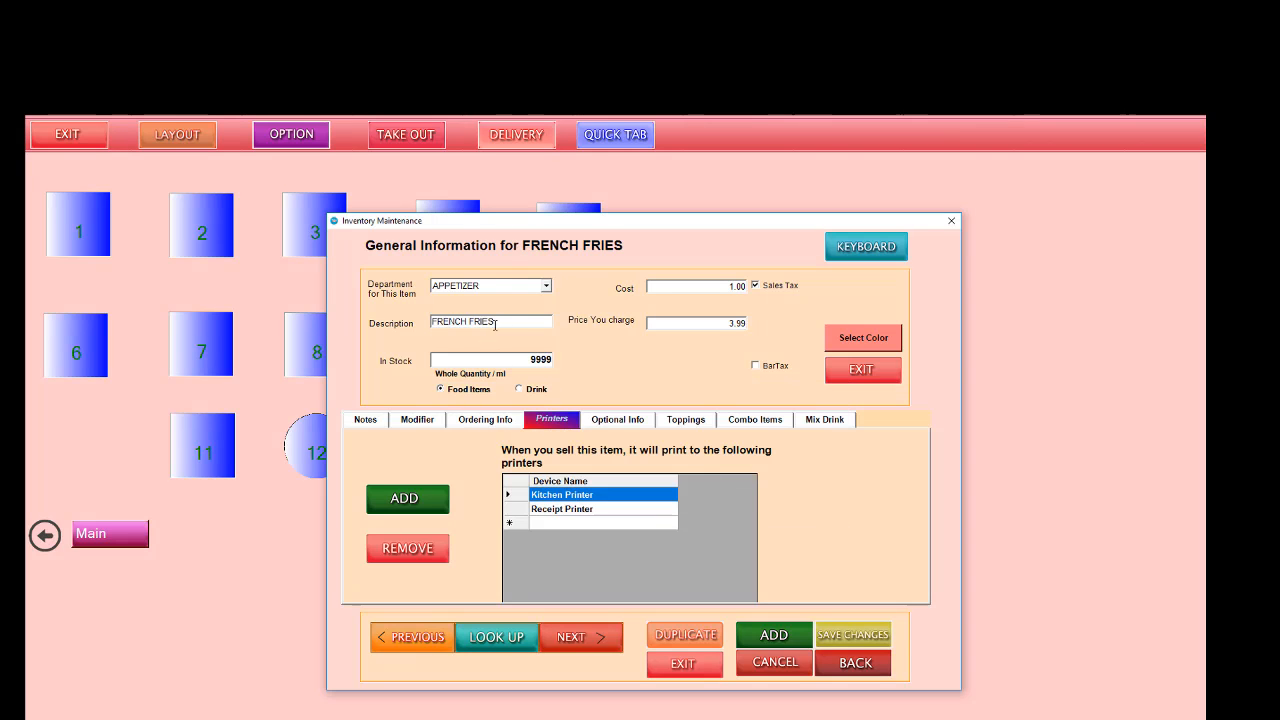
Step: Close the inventory and option windows, check the Appetizer items on table 1's order screen, and return to the table layout
{"action": "left_click", "coordinate": [826, 366]}
{"action": "left_click", "coordinate": [826, 382]}
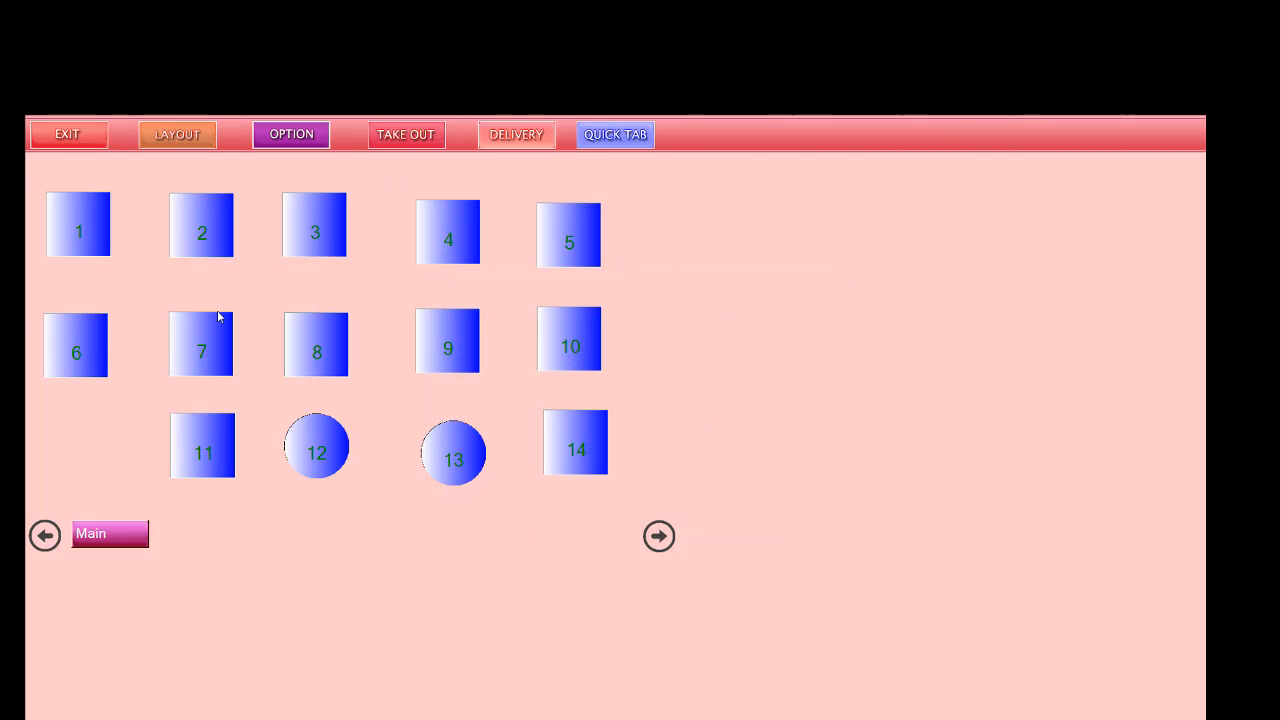
{"action": "left_click", "coordinate": [60, 240]}
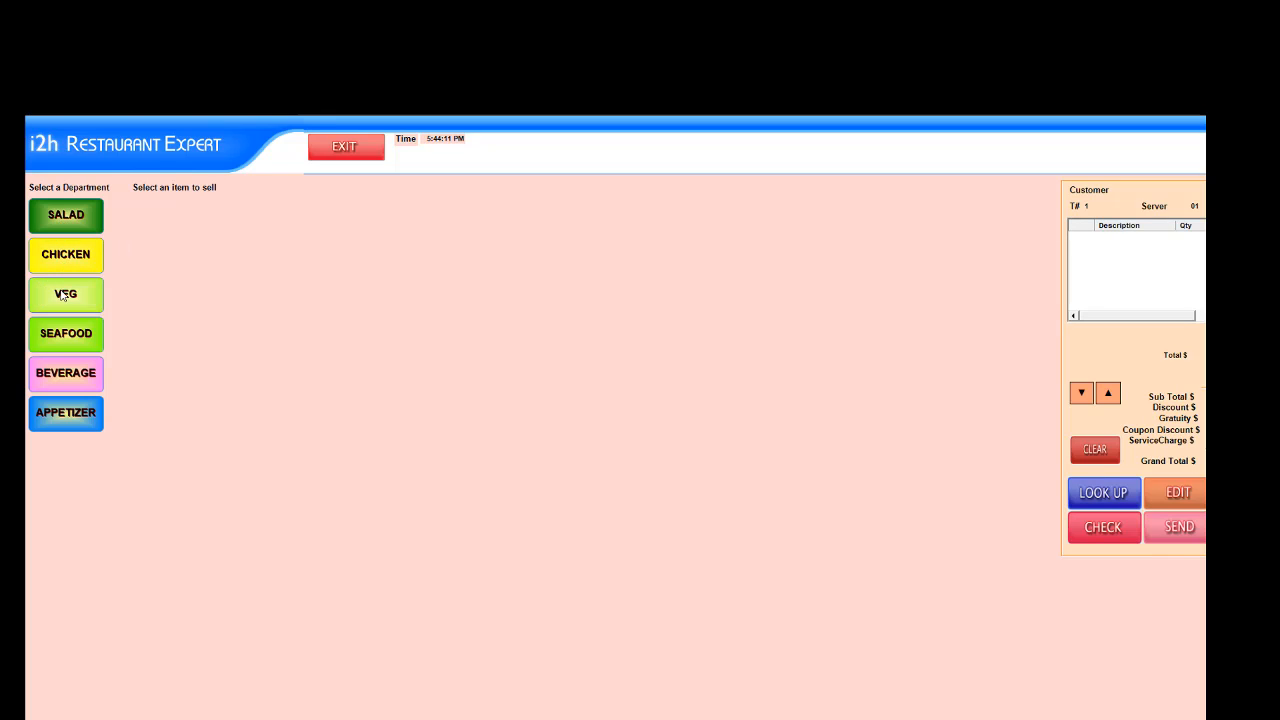
{"action": "left_click", "coordinate": [66, 410]}
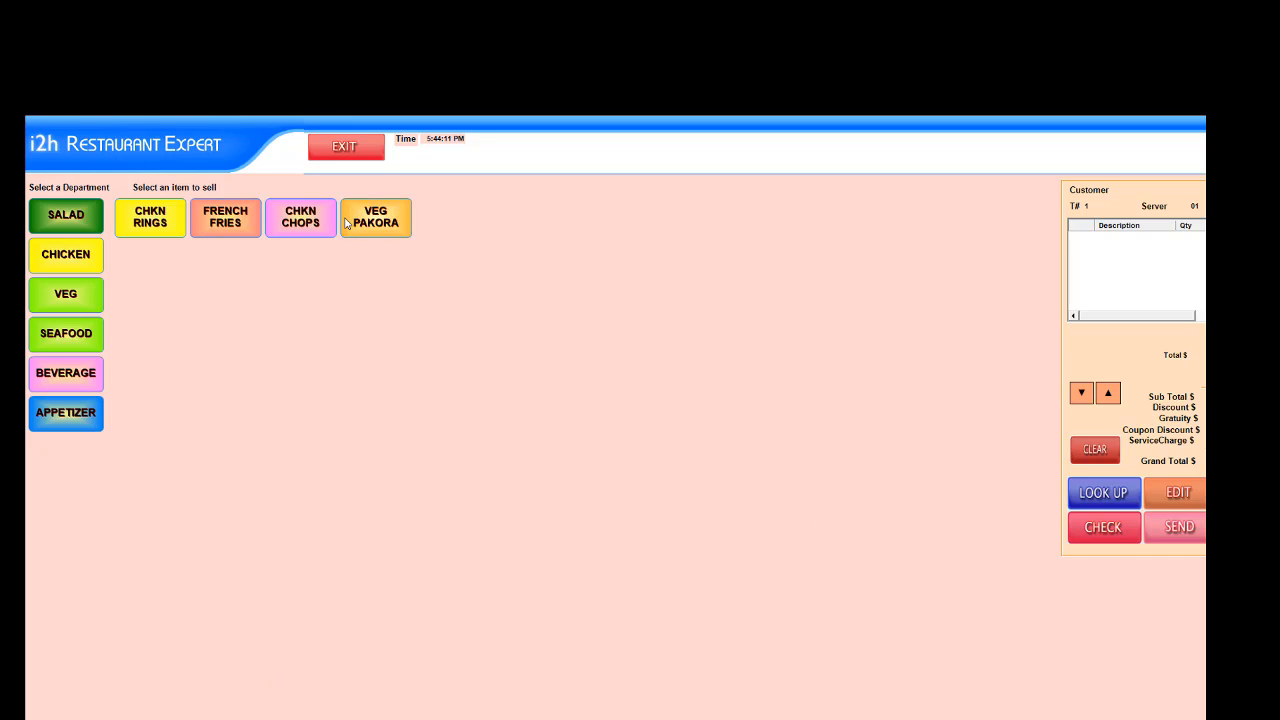
{"action": "left_click", "coordinate": [346, 150]}
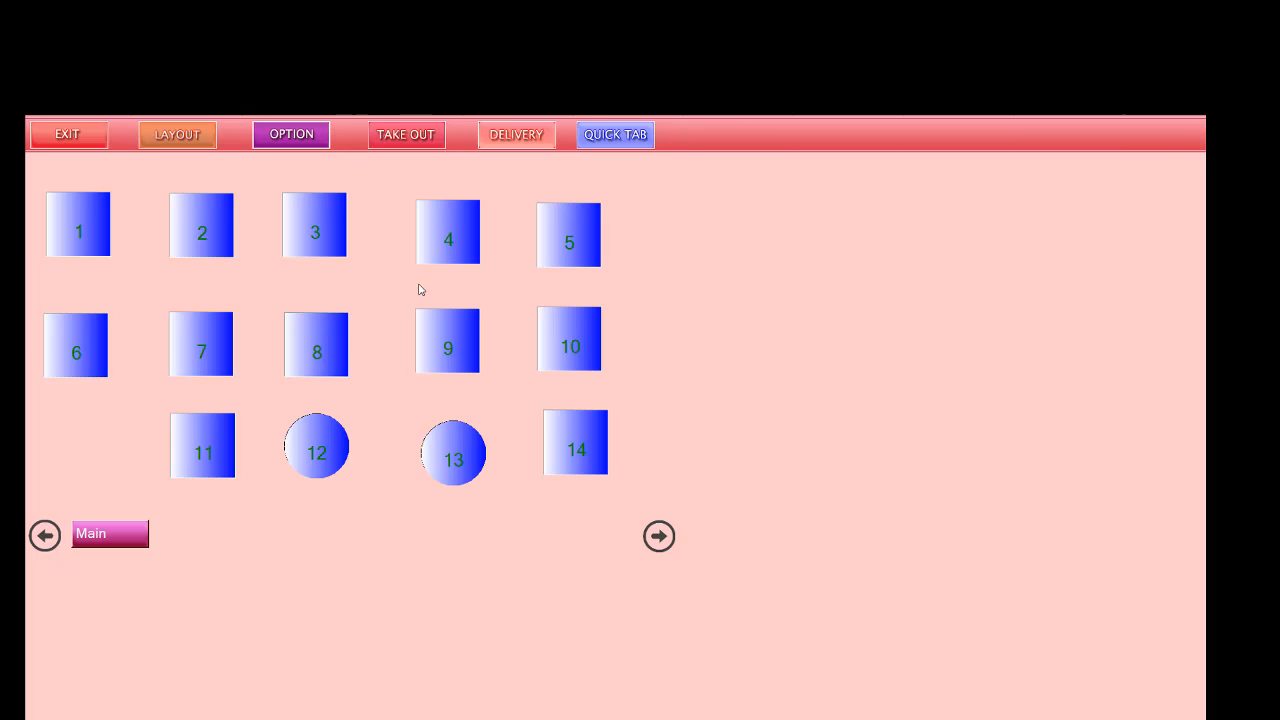
Step: Open customer maintenance from the administrative options and start a new customer record with a customer number
{"action": "left_click", "coordinate": [301, 137]}
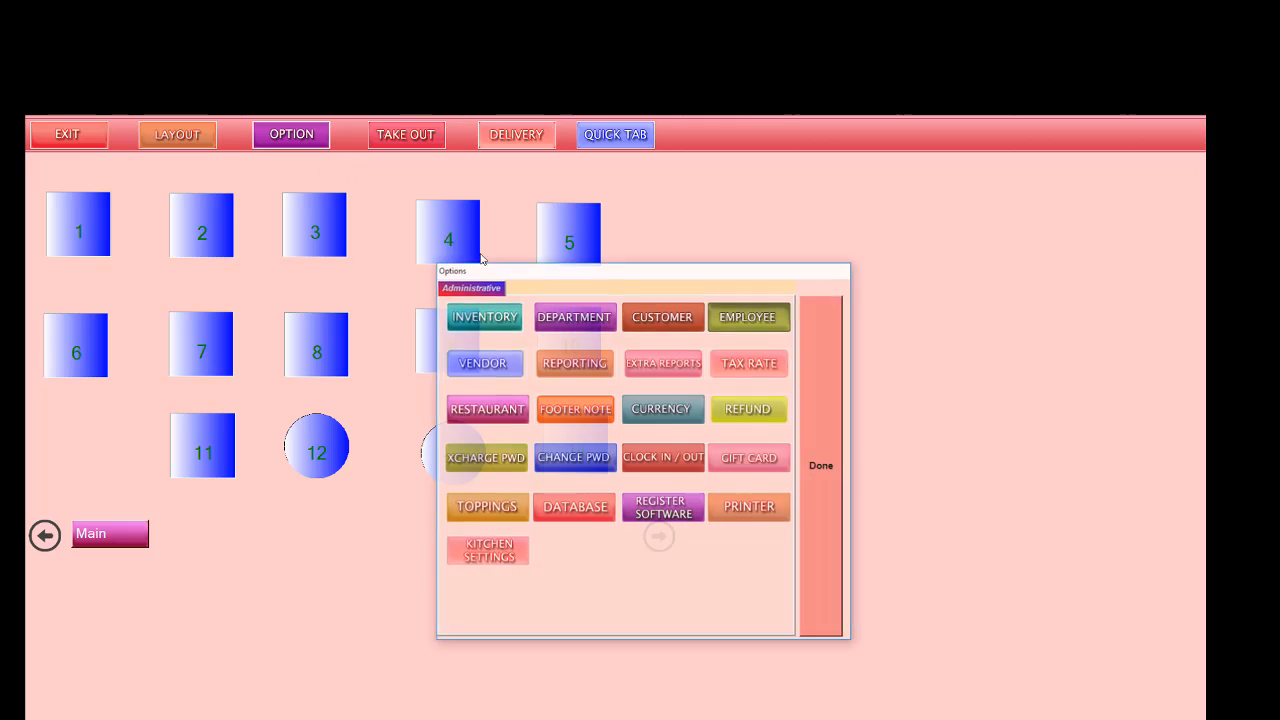
{"action": "left_click", "coordinate": [645, 320]}
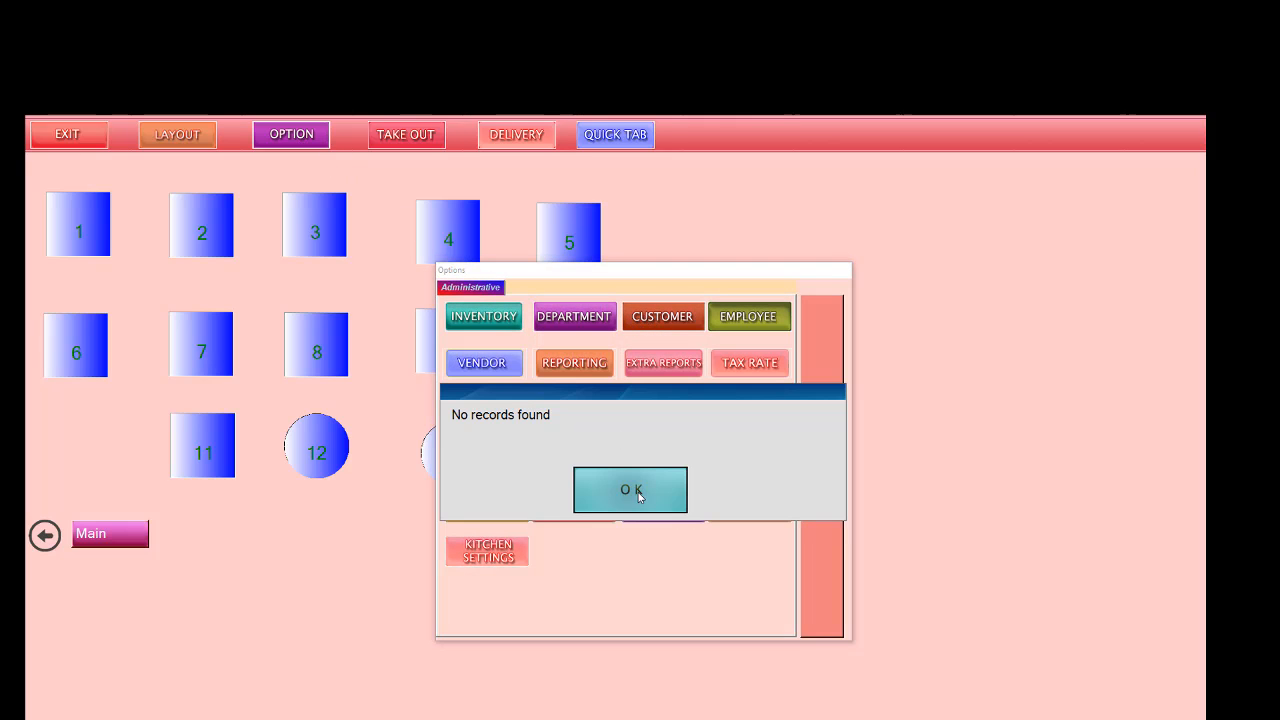
{"action": "left_click", "coordinate": [638, 492]}
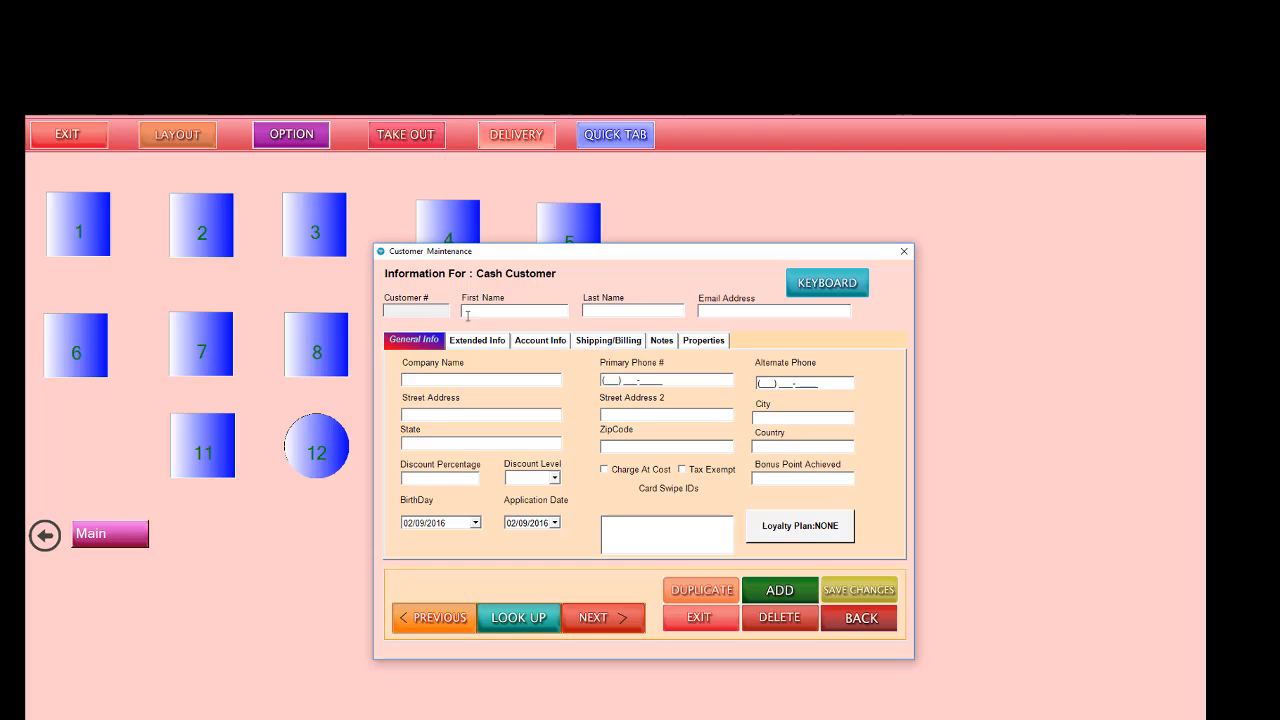
{"action": "left_click", "coordinate": [758, 588]}
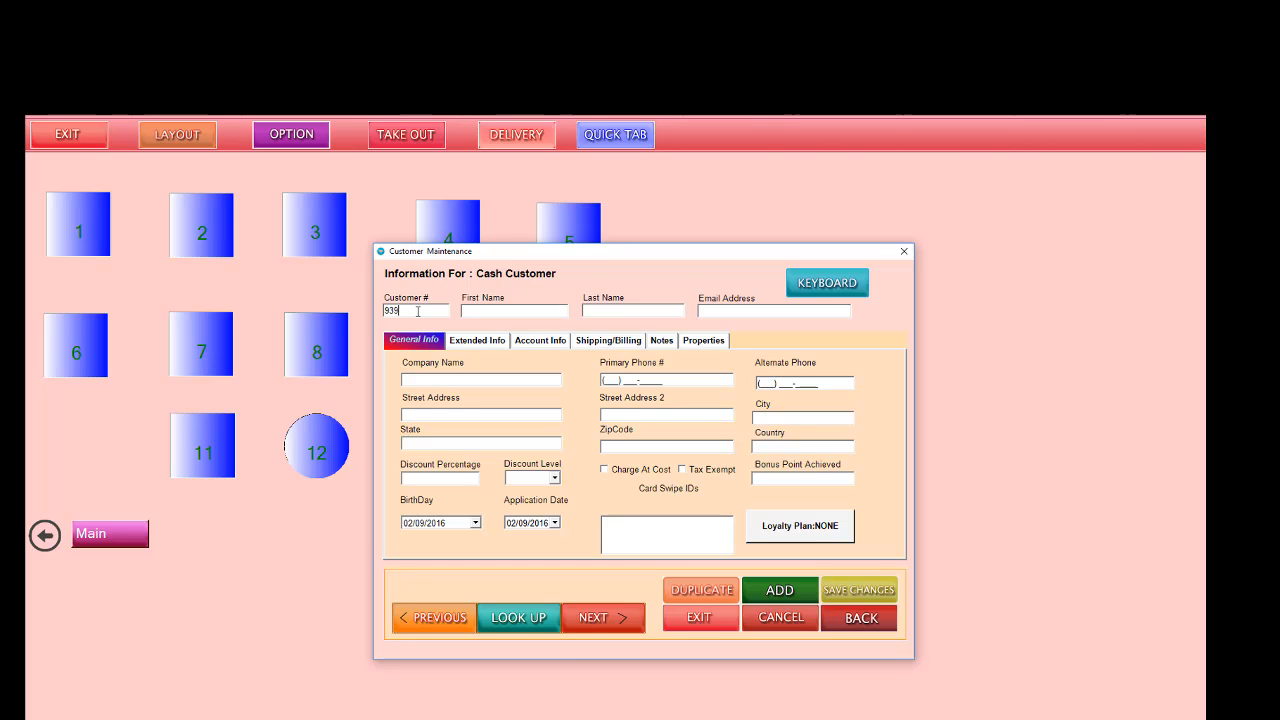
Step: Enter the customer's first name, last name and e-mail address
{"action": "left_click", "coordinate": [522, 311]}
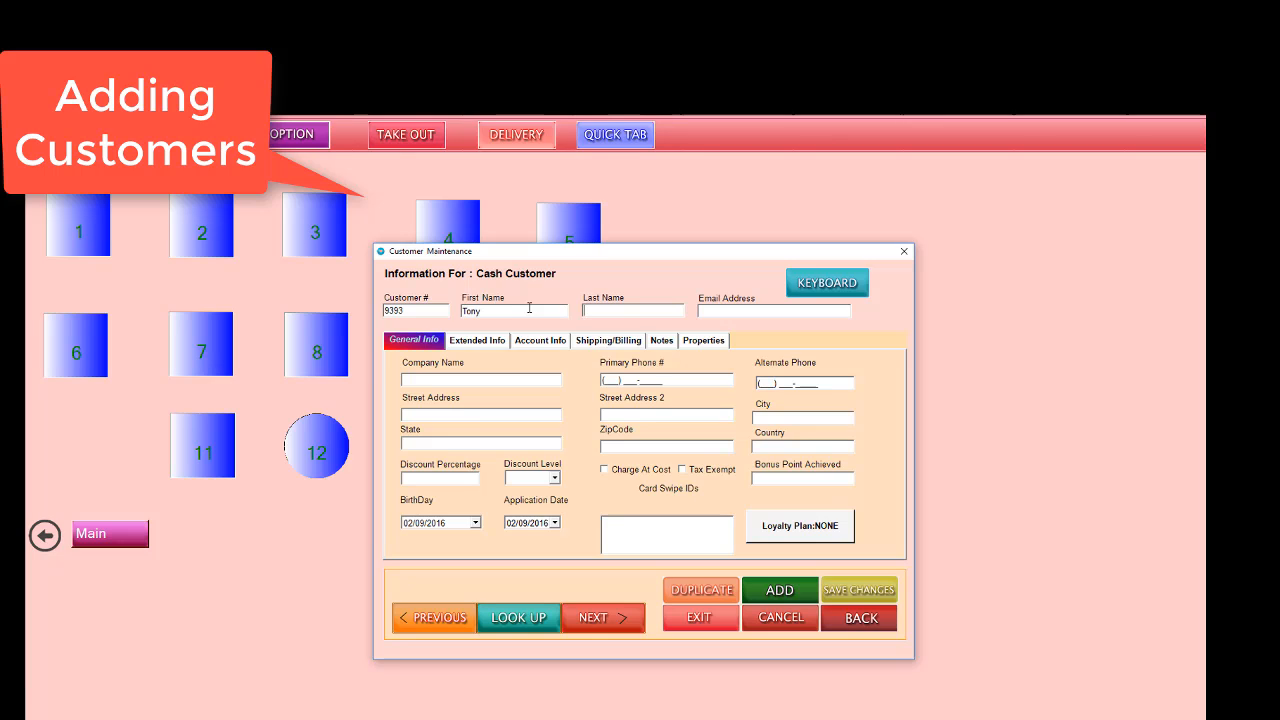
{"action": "type", "text": "Brown"}
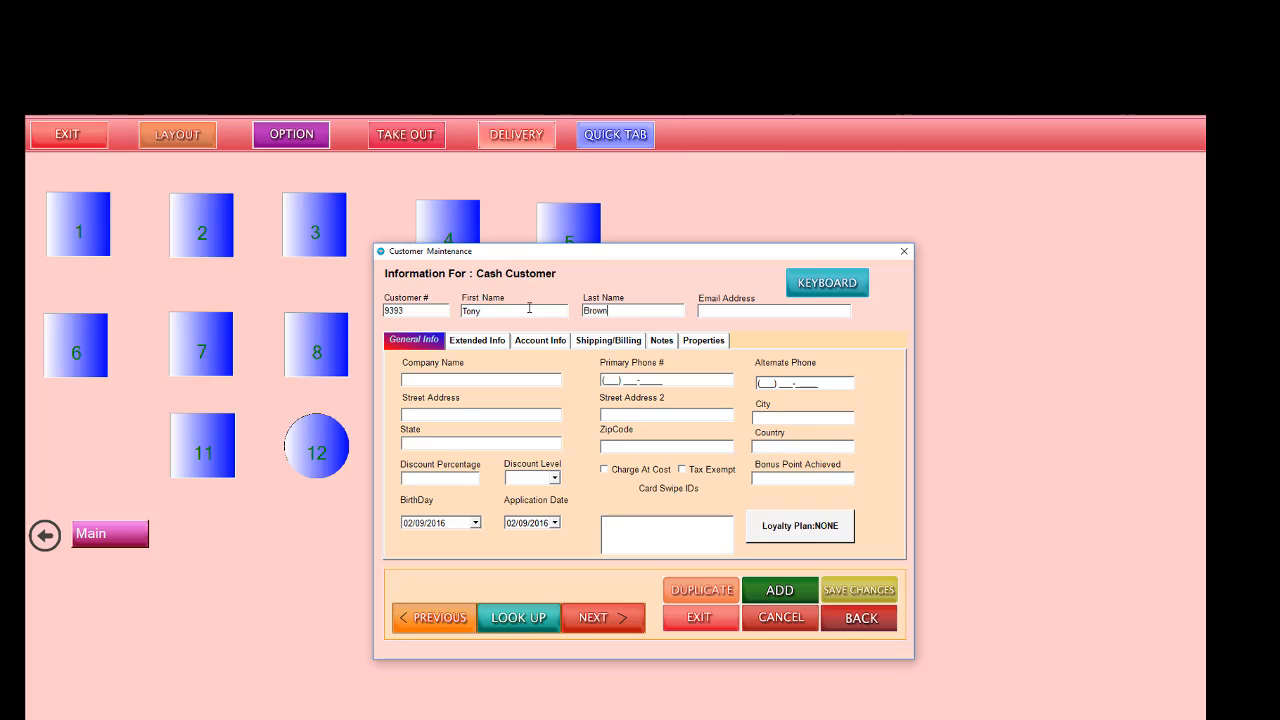
{"action": "left_click", "coordinate": [727, 307]}
Step: Fill in the customer's primary and alternate phone numbers
{"action": "type", "text": "212) "}
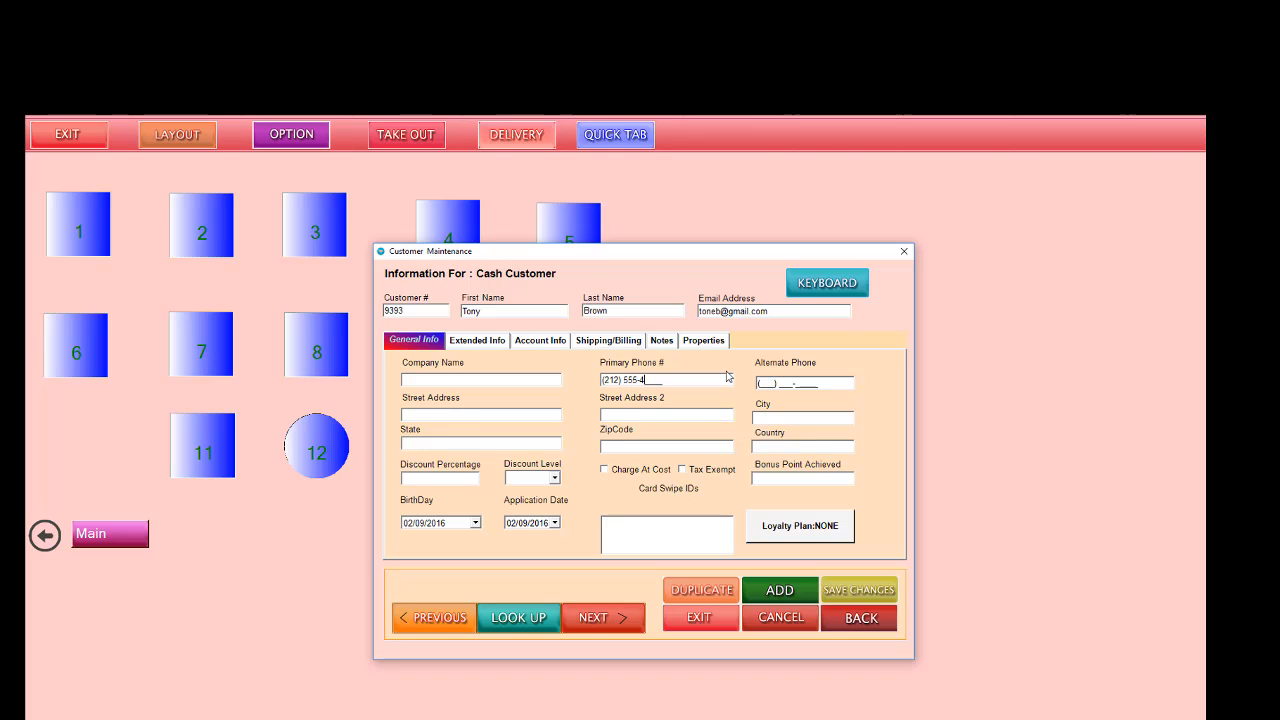
{"action": "type", "text": "555-4444"}
{"action": "type", "text": "12"}
Step: Fill in the customer's street address and the remaining address details, including the city and ZIP code
{"action": "left_click", "coordinate": [453, 414]}
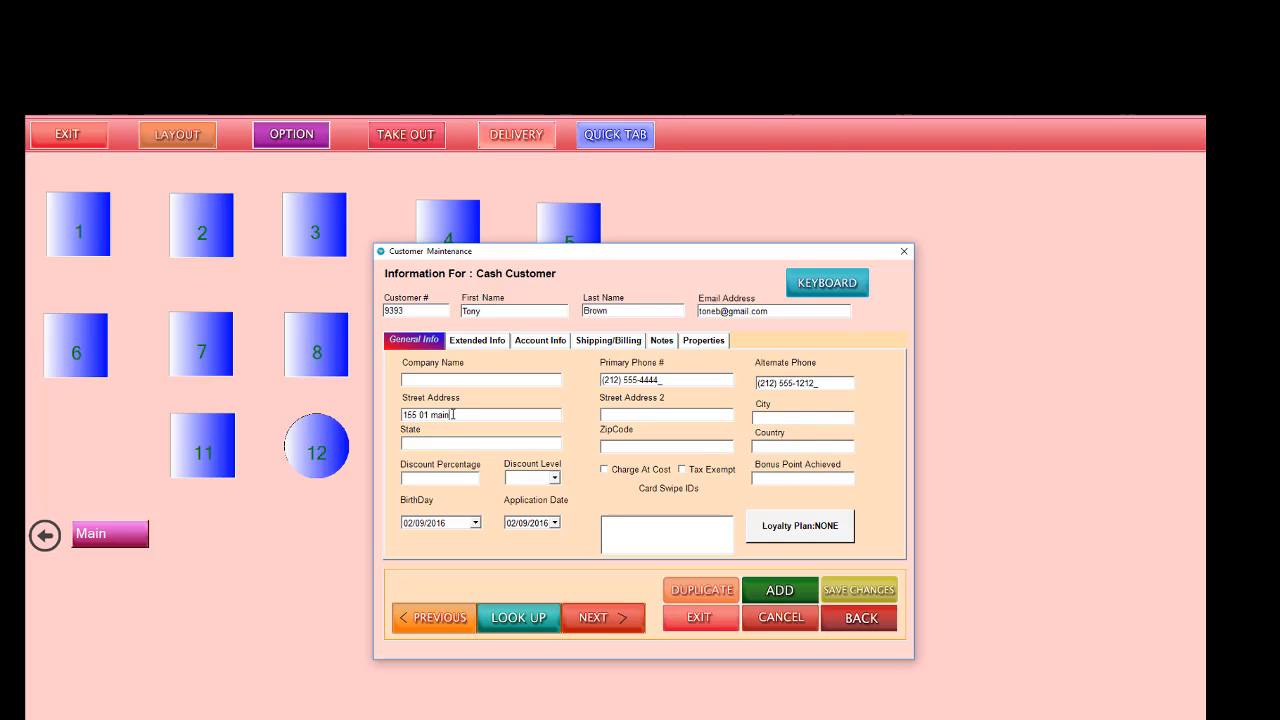
Step: Check the birthday calendar and review the customer record's extended info, account, shipping/billing, notes and properties sections, returning to the general info
{"action": "left_click", "coordinate": [476, 523]}
{"action": "left_click", "coordinate": [474, 522]}
{"action": "left_click", "coordinate": [485, 345]}
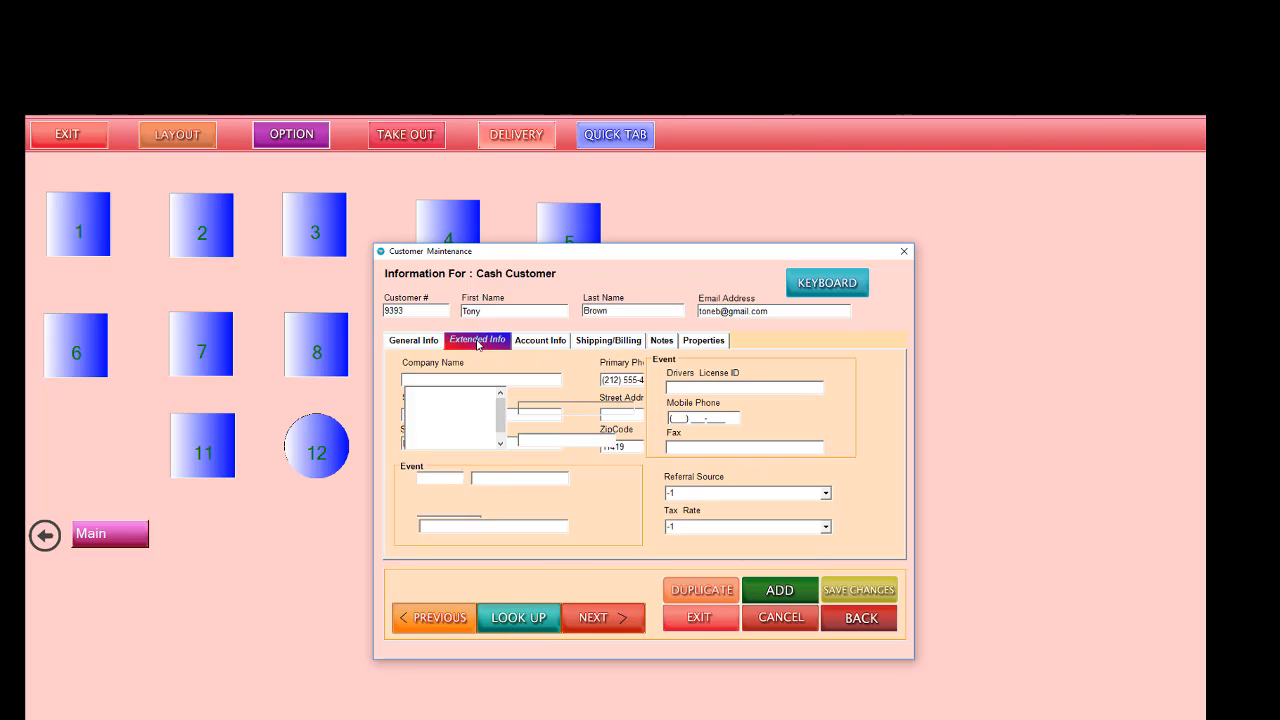
{"action": "left_click", "coordinate": [530, 345]}
{"action": "left_click", "coordinate": [605, 342]}
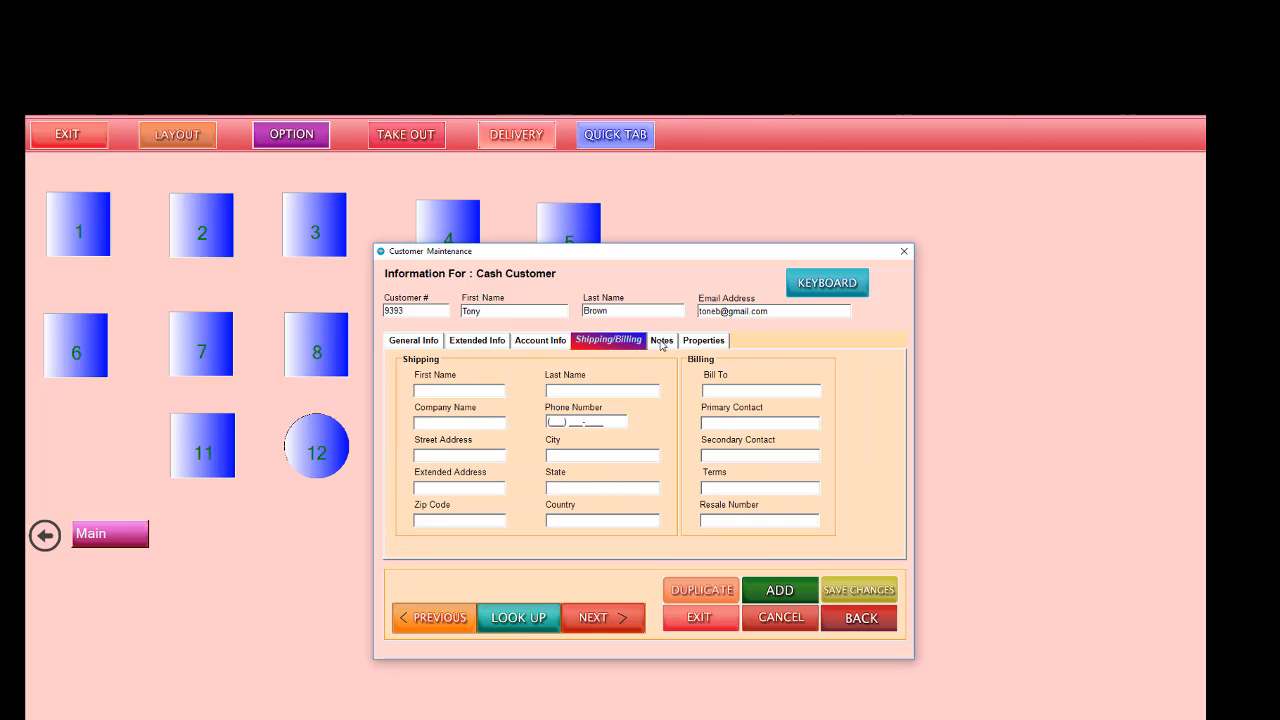
{"action": "left_click", "coordinate": [662, 341]}
{"action": "left_click", "coordinate": [706, 341]}
{"action": "left_click", "coordinate": [433, 343]}
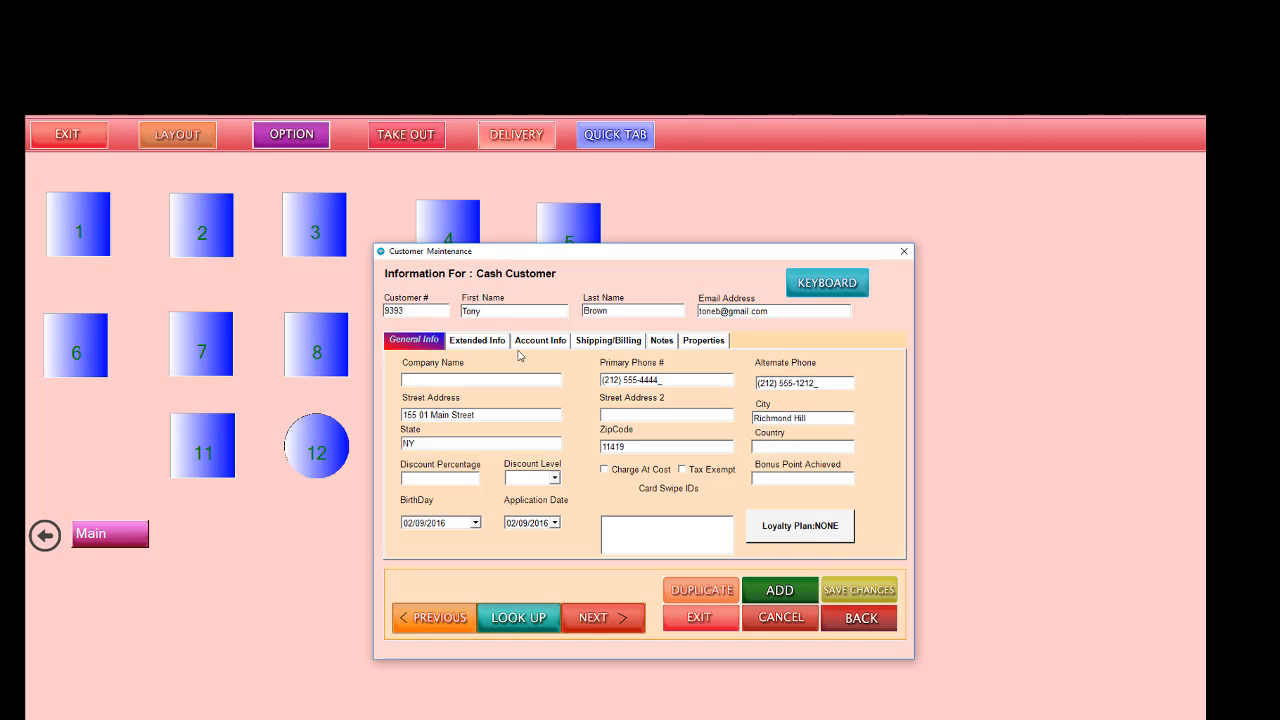
Step: Save the new customer record, decline adding another one and close customer maintenance
{"action": "left_click", "coordinate": [853, 591]}
{"action": "left_click", "coordinate": [625, 485]}
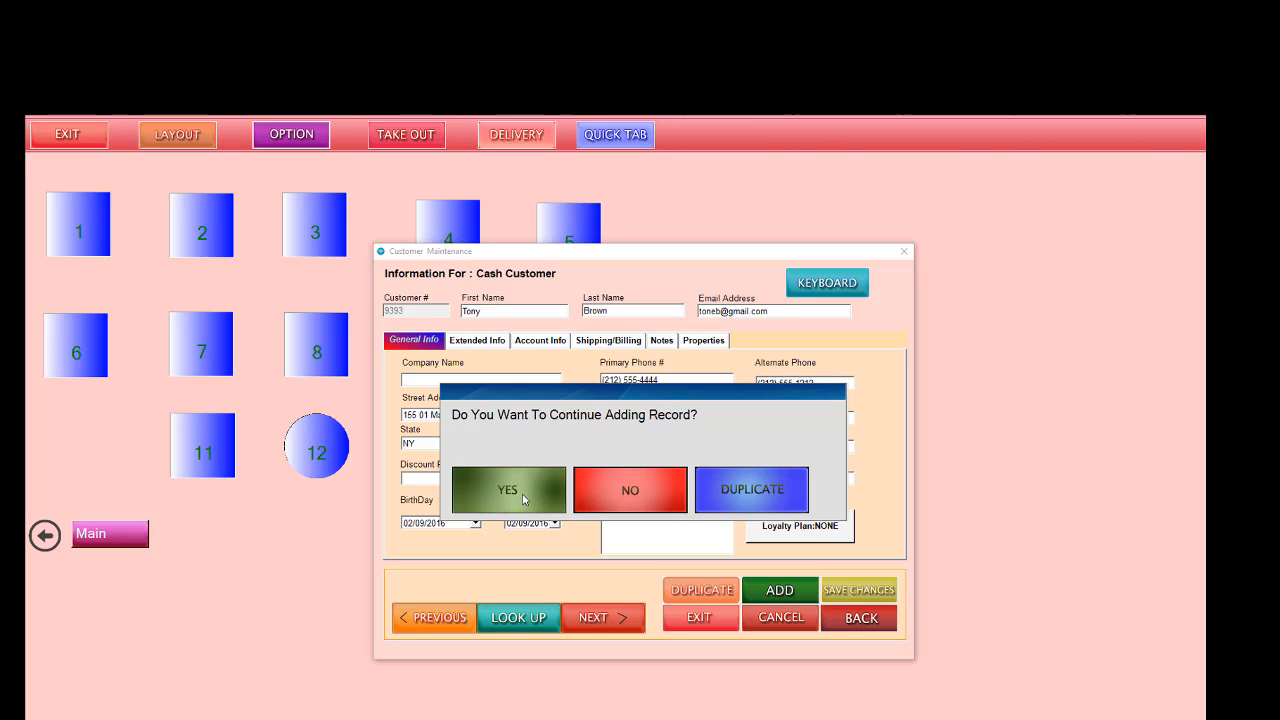
{"action": "left_click", "coordinate": [620, 495]}
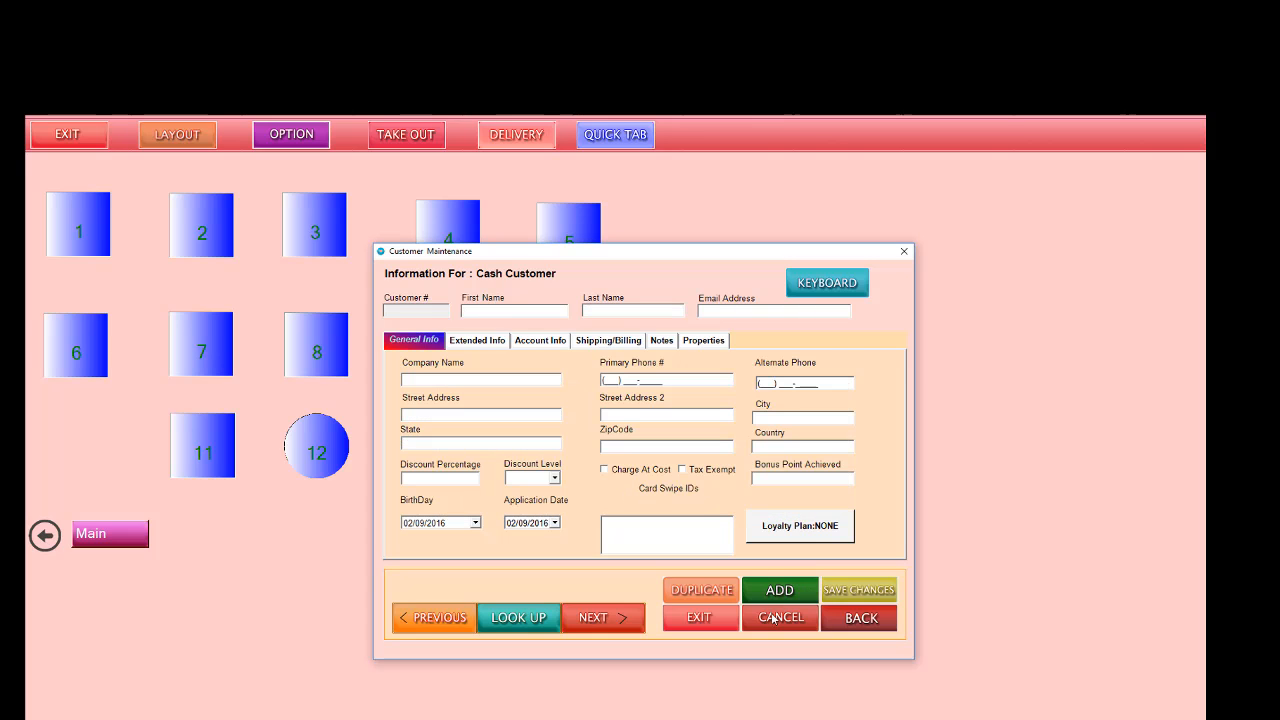
{"action": "left_click", "coordinate": [706, 618]}
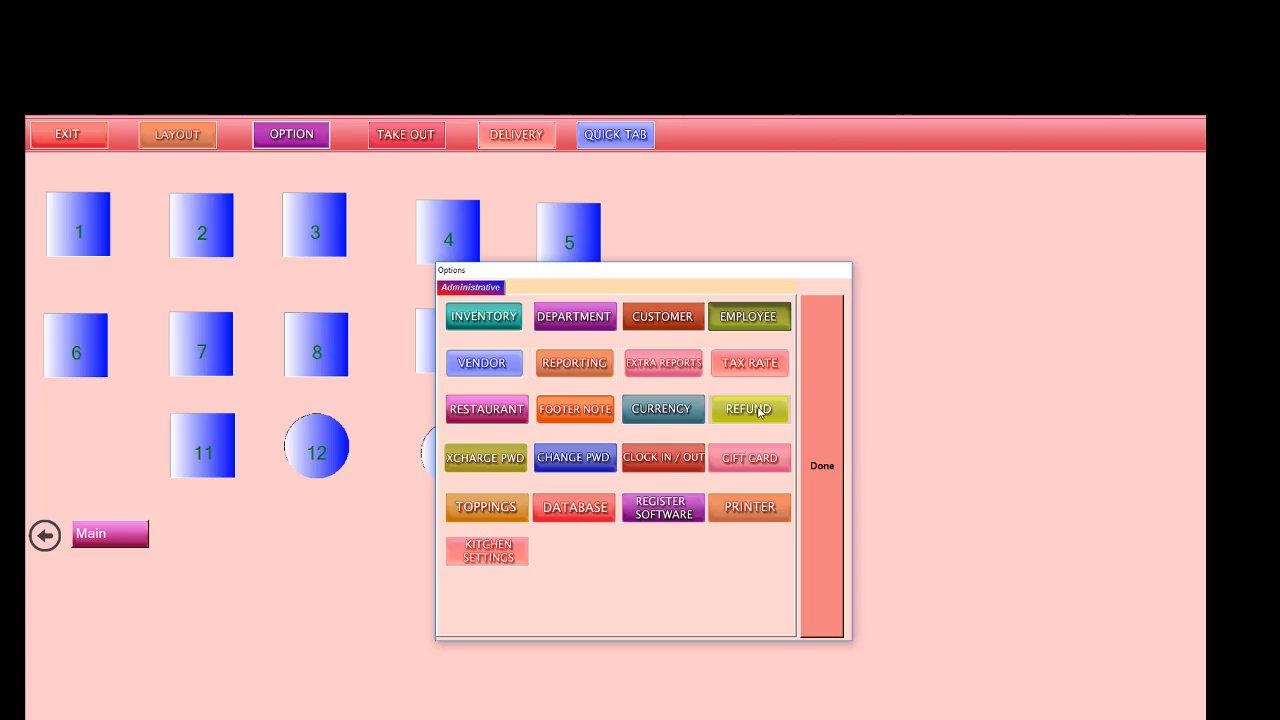
Step: Open the currency settings, look through the available currencies and close the settings without choosing a different one
{"action": "left_click", "coordinate": [668, 410]}
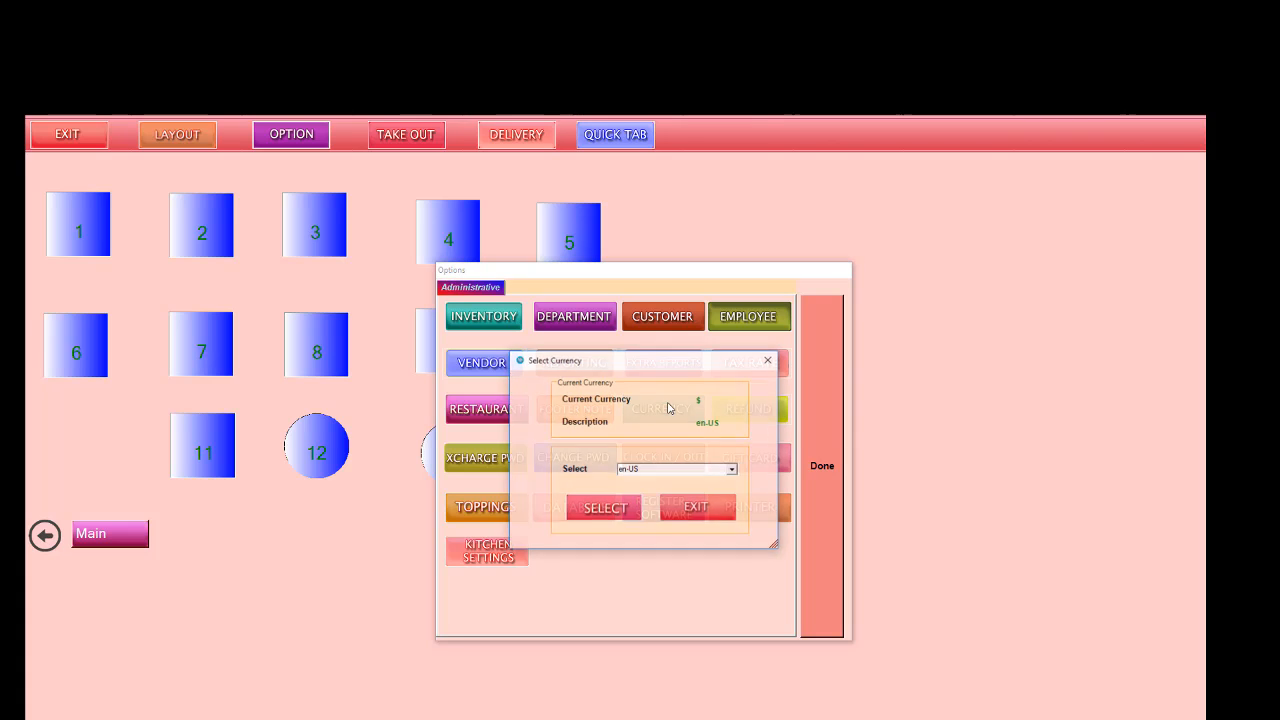
{"action": "left_click", "coordinate": [612, 510]}
{"action": "left_click", "coordinate": [646, 489]}
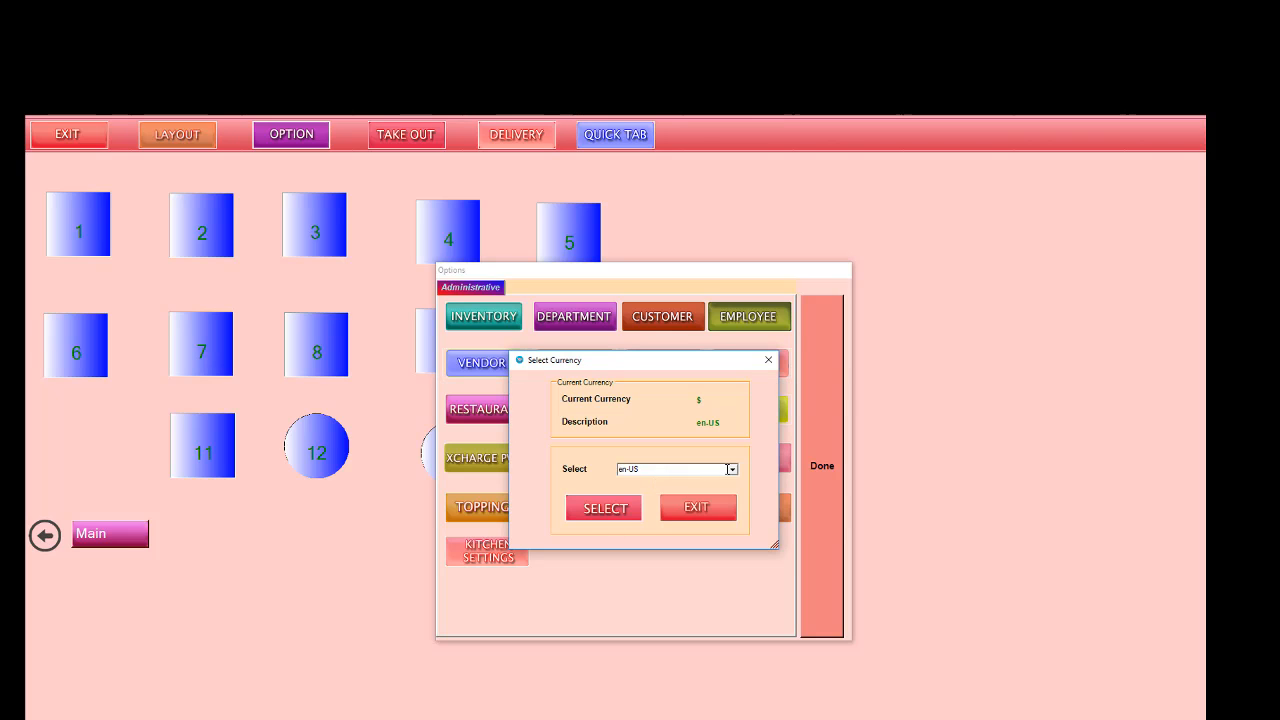
{"action": "left_click", "coordinate": [732, 469]}
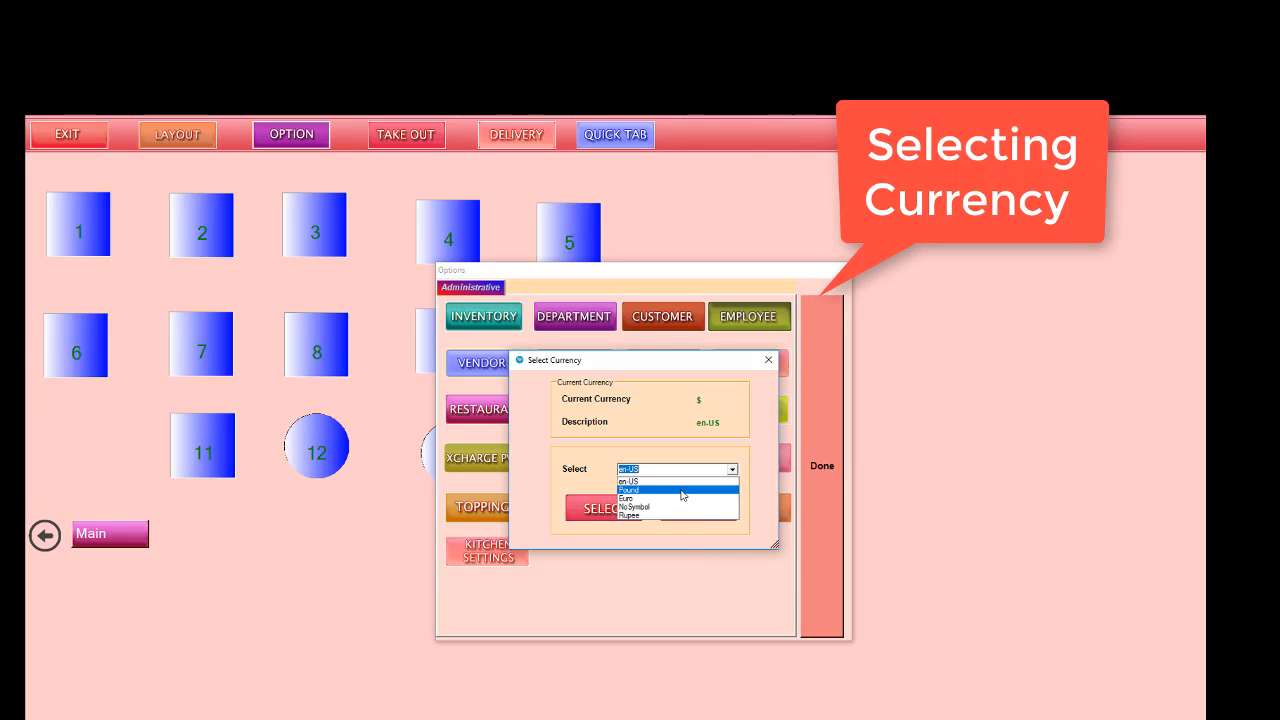
{"action": "left_click", "coordinate": [754, 427]}
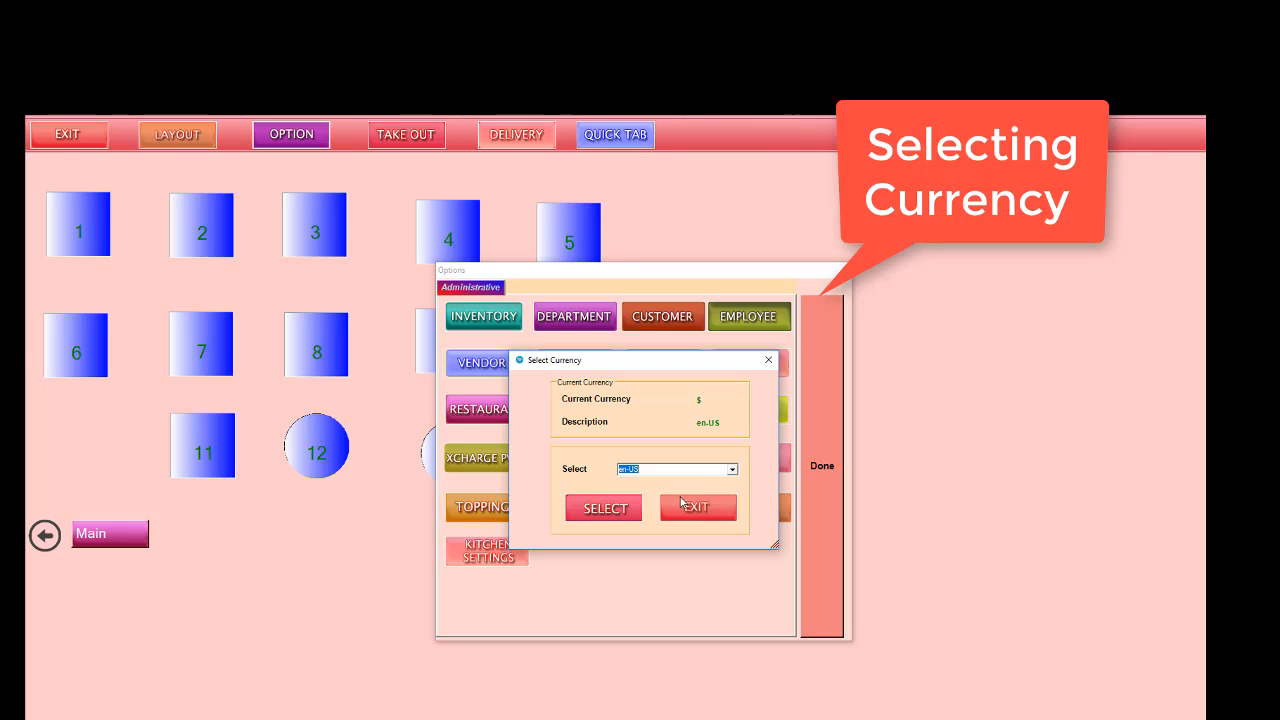
{"action": "left_click", "coordinate": [768, 360]}
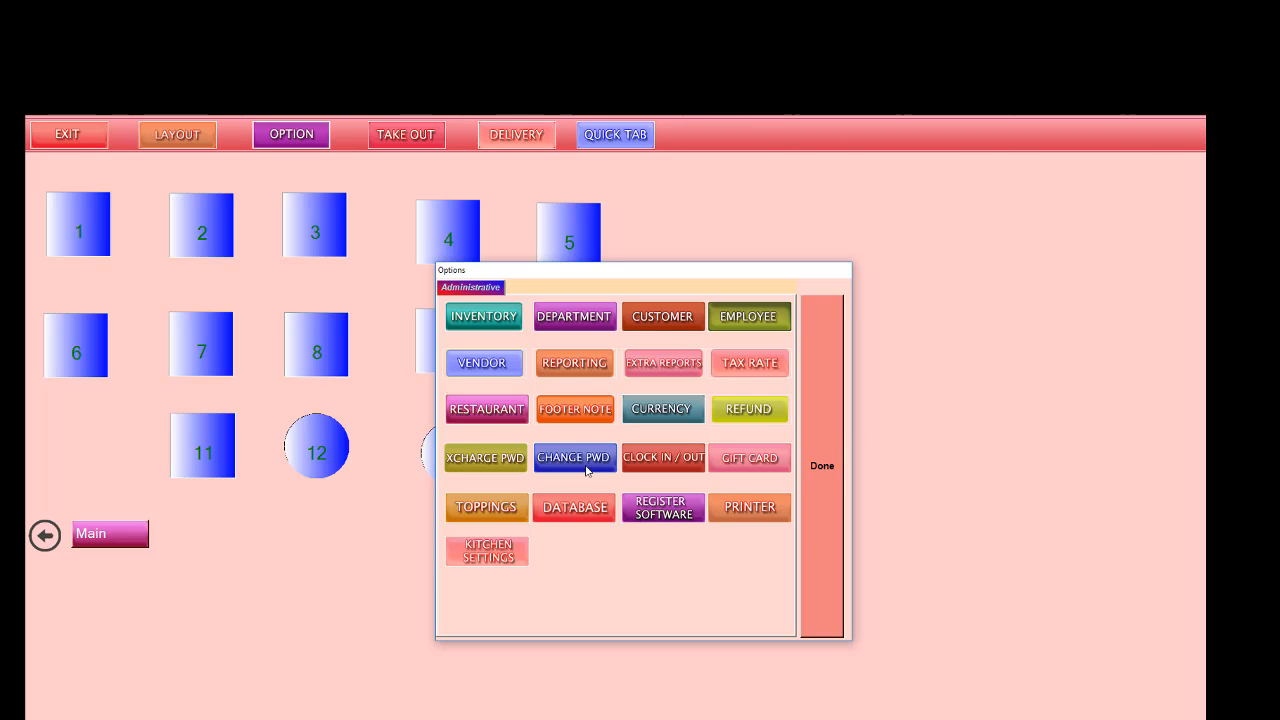
Step: Open reporting and examine the reports offered for sales, inventory, customers, employees and the restaurant, then close it
{"action": "left_click", "coordinate": [574, 366]}
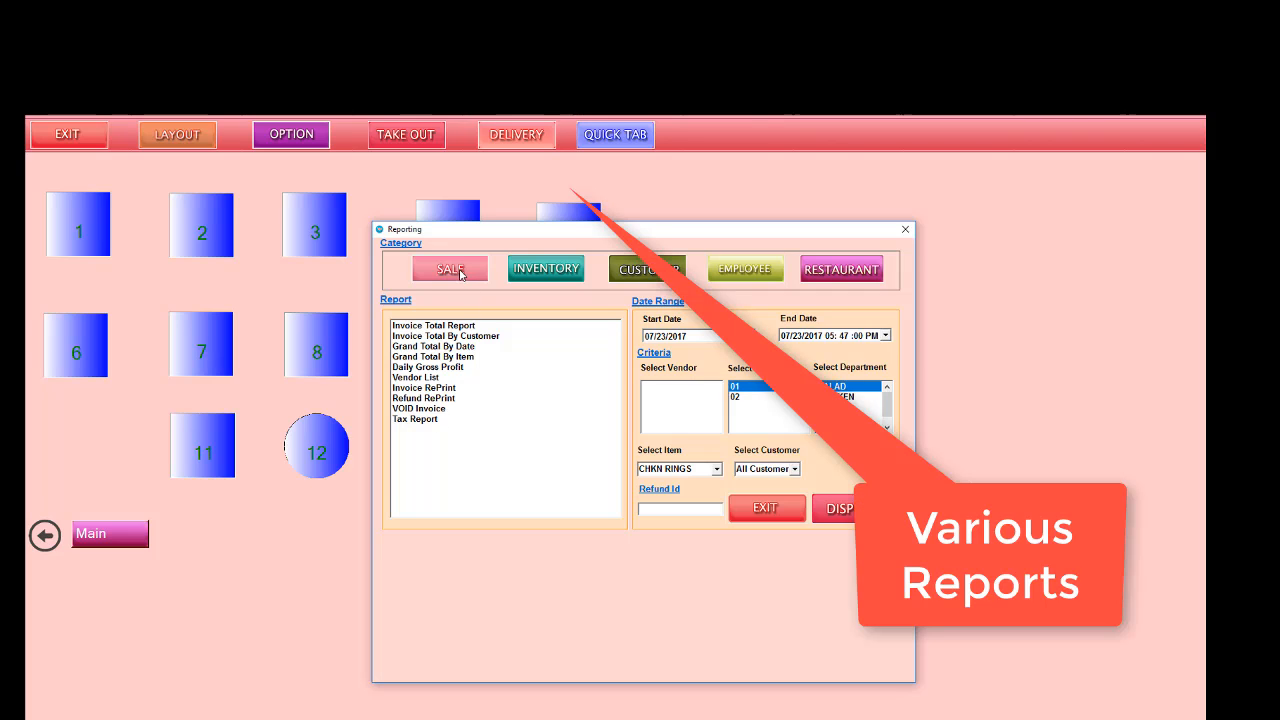
{"action": "left_click", "coordinate": [526, 274]}
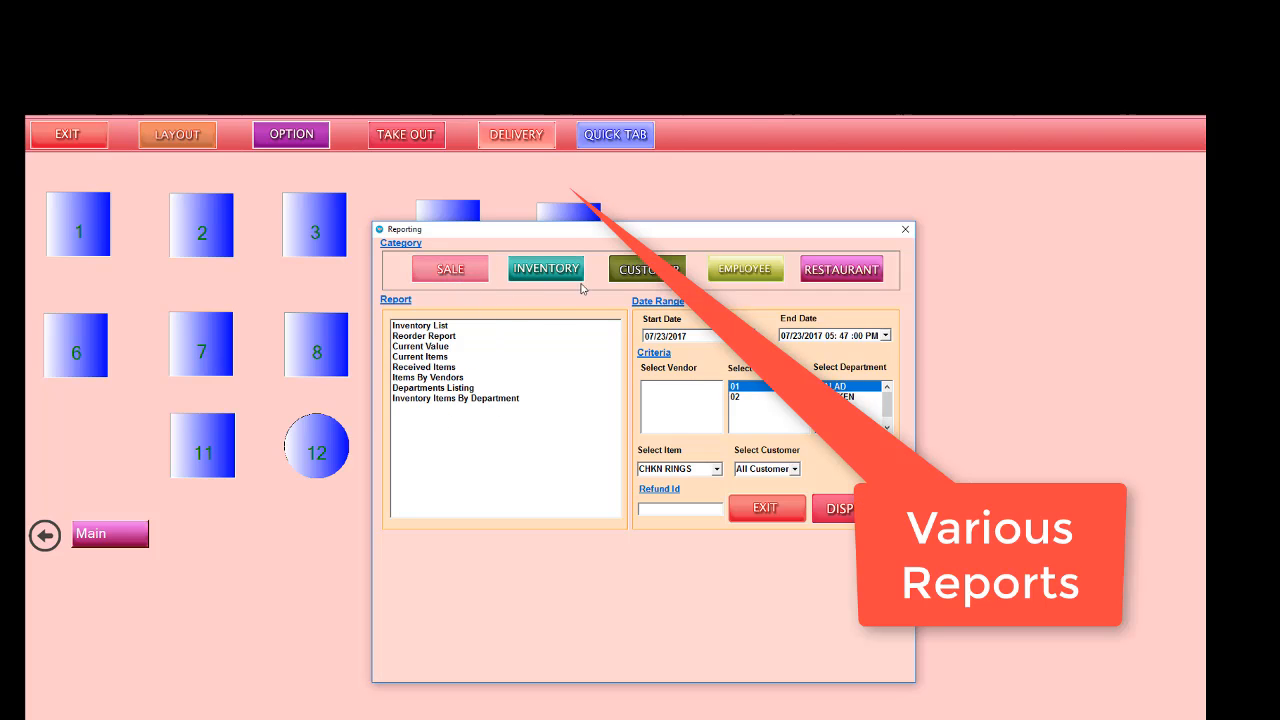
{"action": "left_click", "coordinate": [638, 272]}
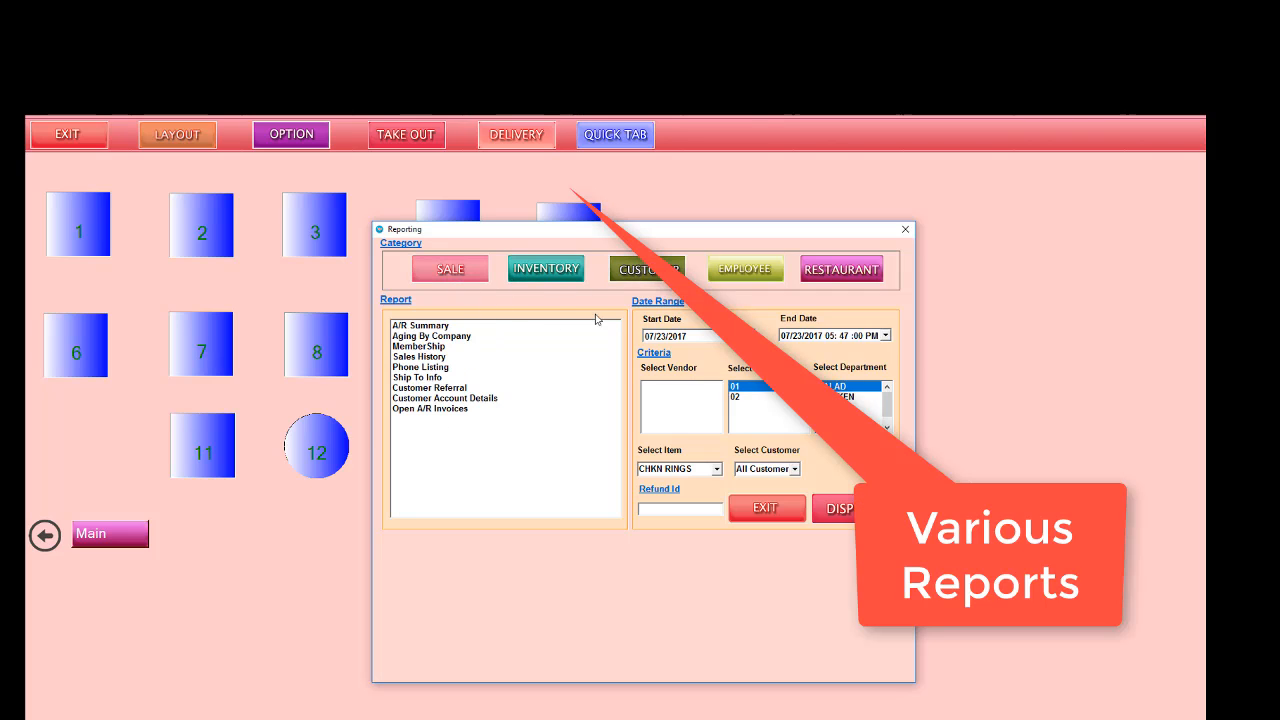
{"action": "left_click", "coordinate": [736, 272]}
{"action": "left_click", "coordinate": [856, 270]}
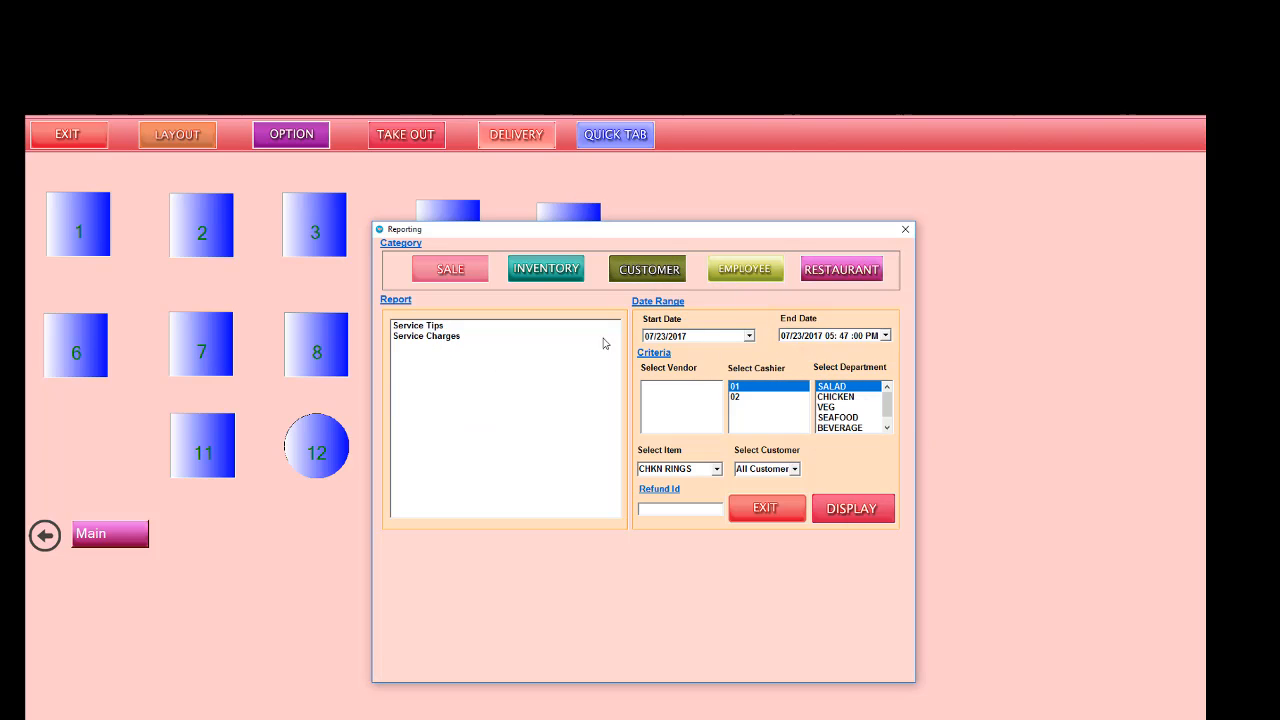
{"action": "left_click", "coordinate": [461, 277]}
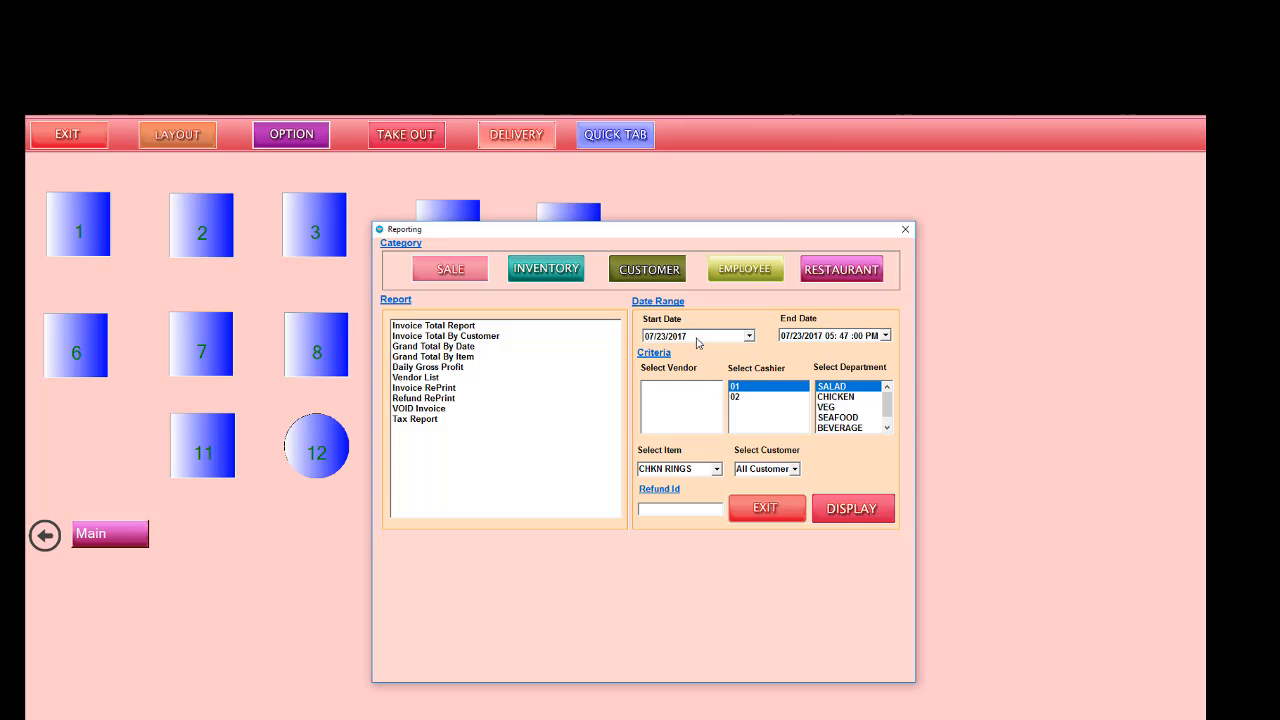
{"action": "left_click", "coordinate": [782, 502]}
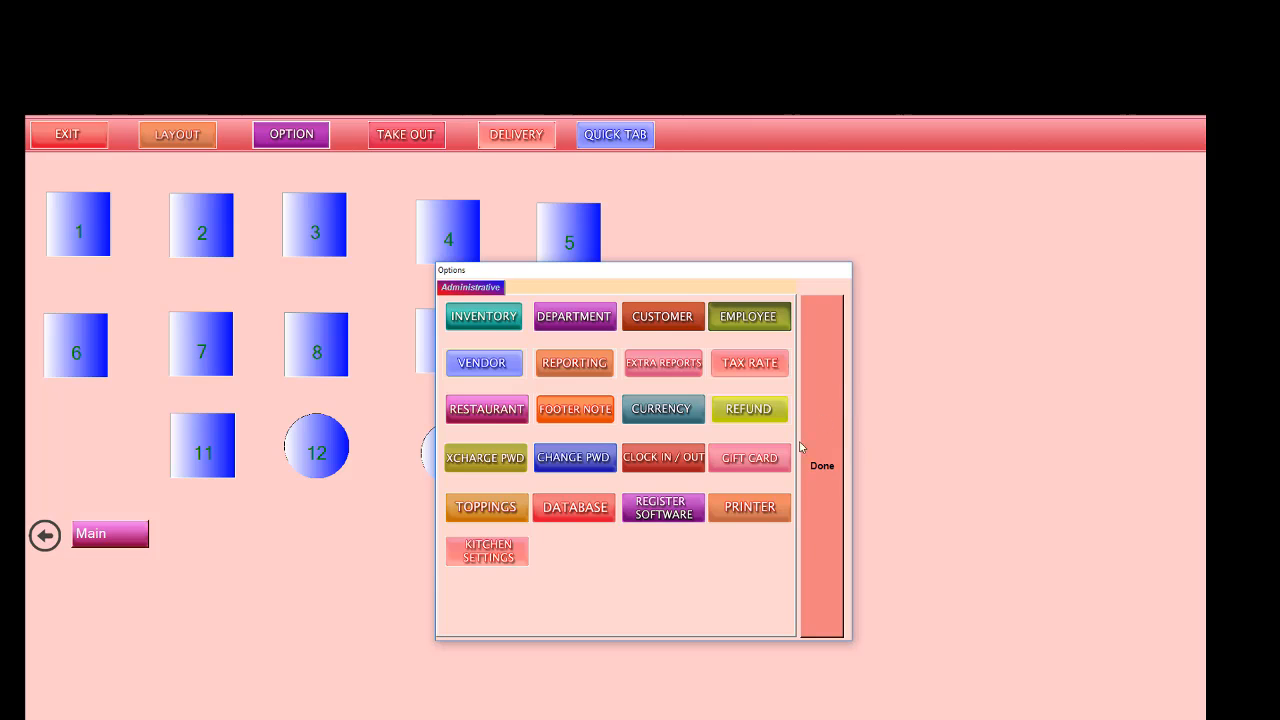
Step: View the topping button form and the friendly printer setup, highlighting the DESKTOP-D04IADD network system before closing the printer setup
{"action": "left_click", "coordinate": [479, 512]}
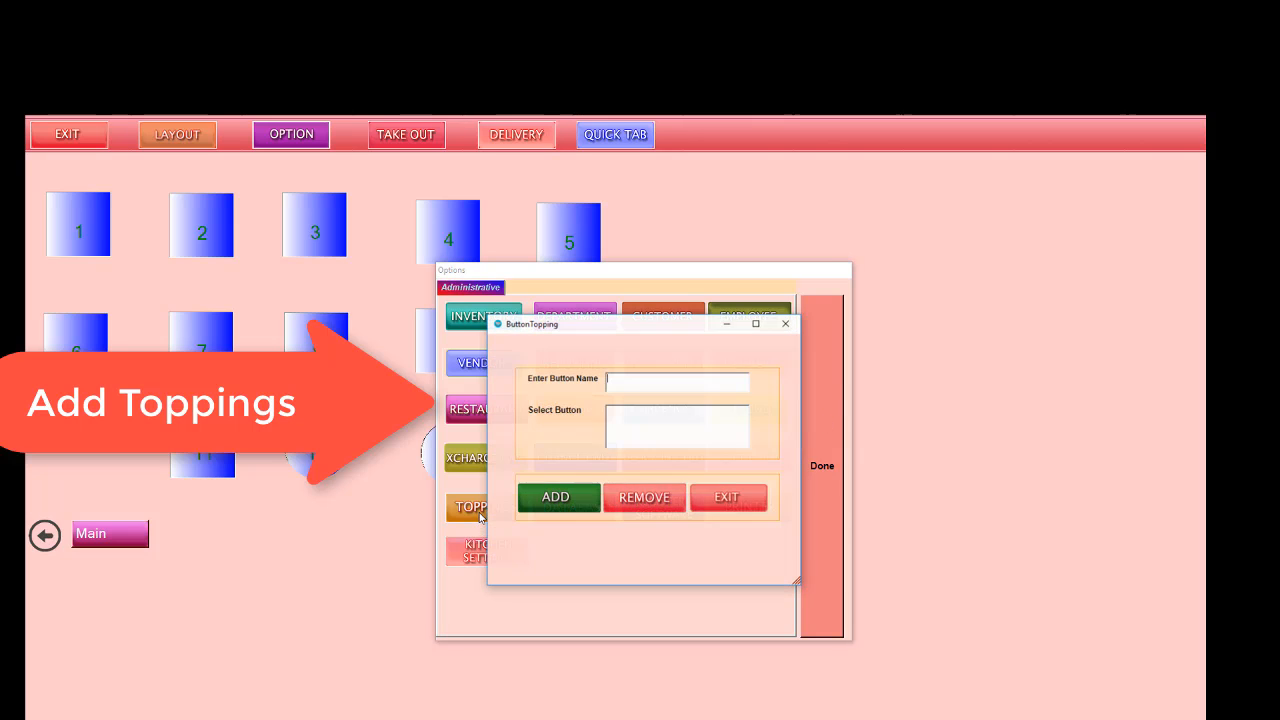
{"action": "left_click", "coordinate": [729, 498]}
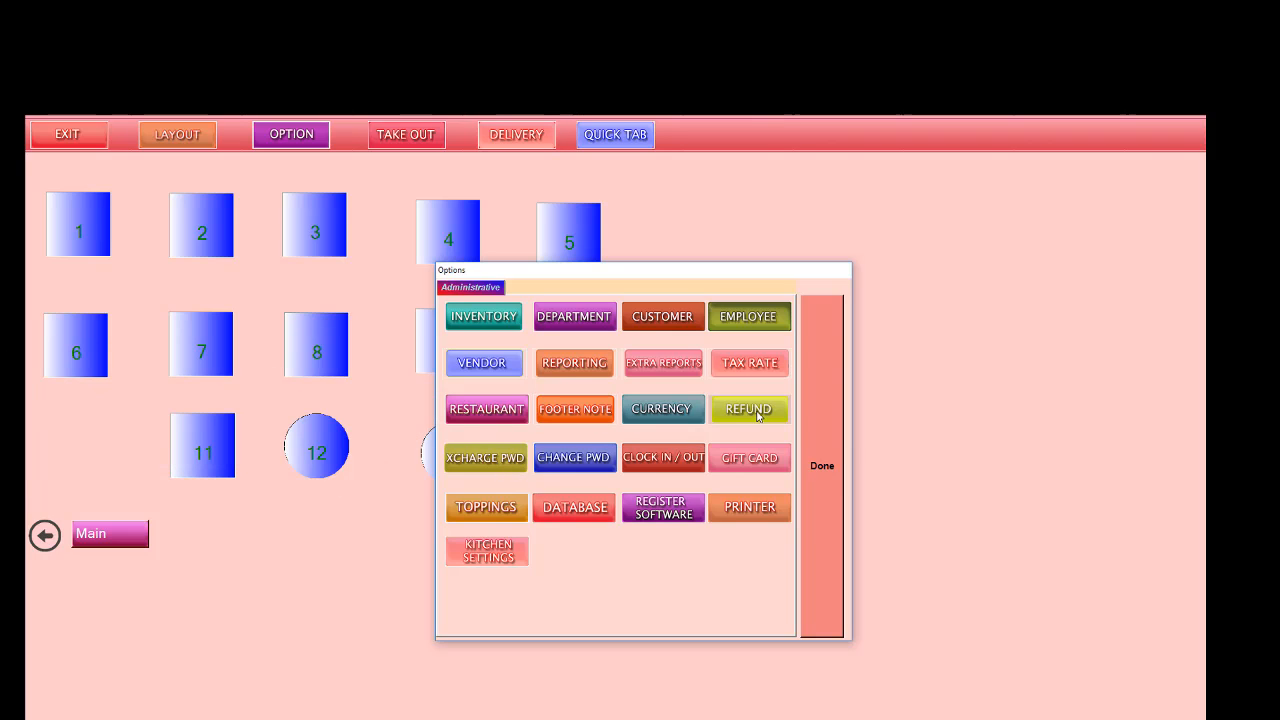
{"action": "left_click", "coordinate": [765, 515]}
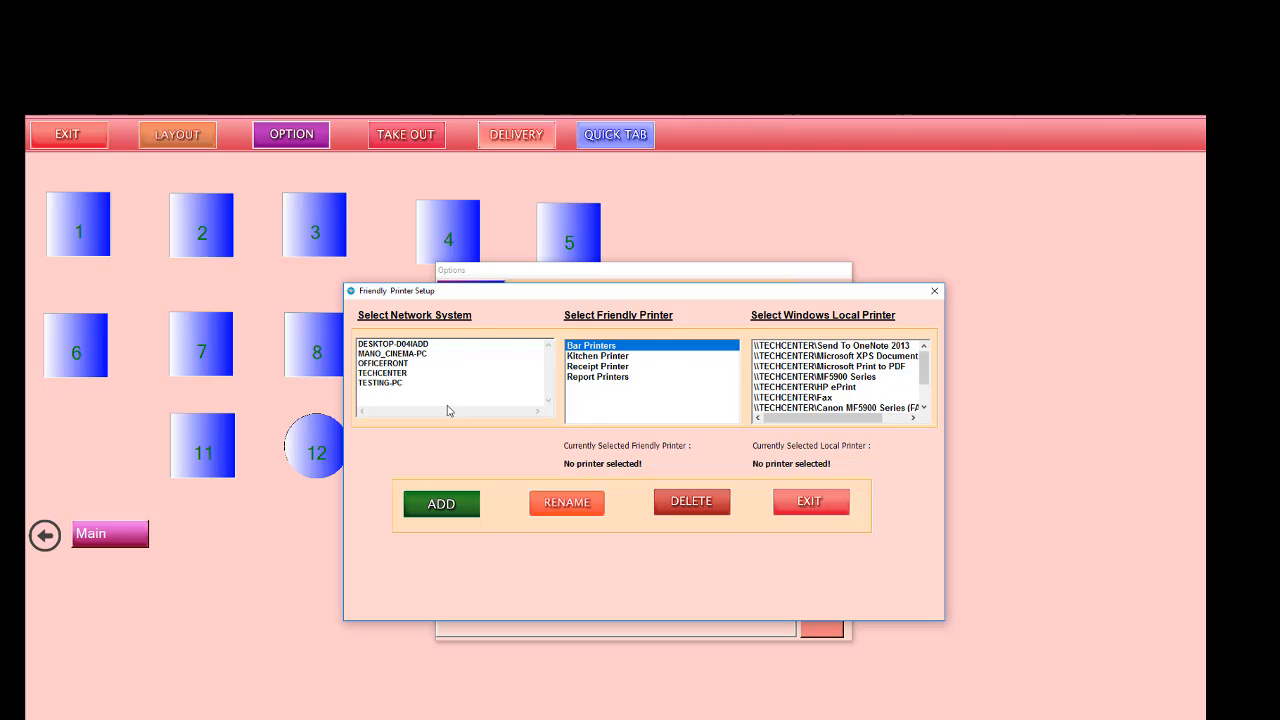
{"action": "left_click", "coordinate": [416, 345]}
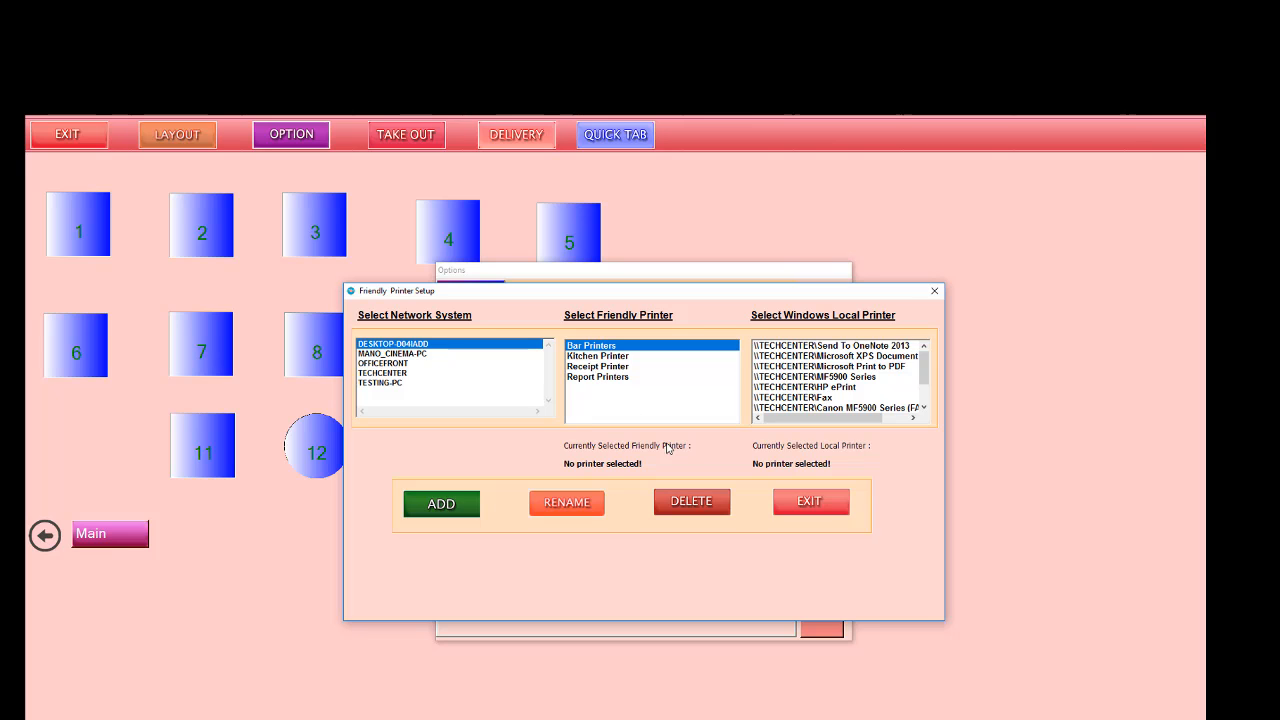
{"action": "left_click", "coordinate": [818, 500]}
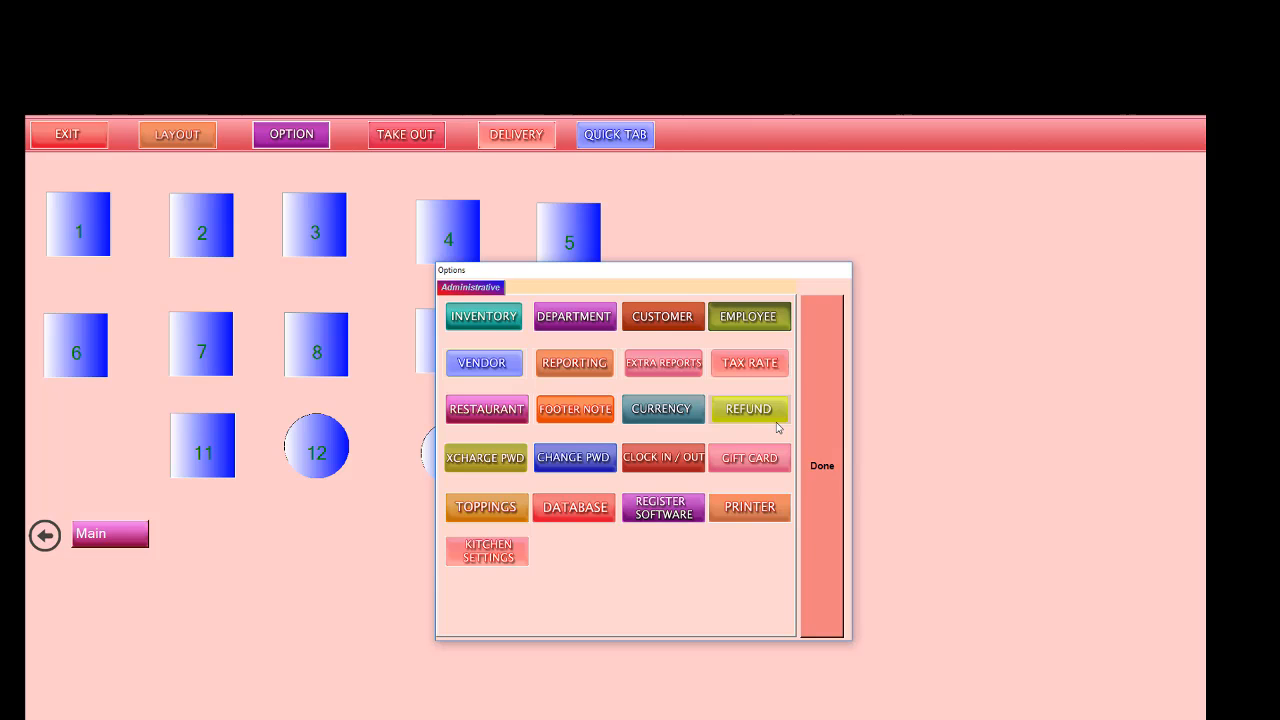
Step: Look at the available extra reports and close the window
{"action": "left_click", "coordinate": [684, 365]}
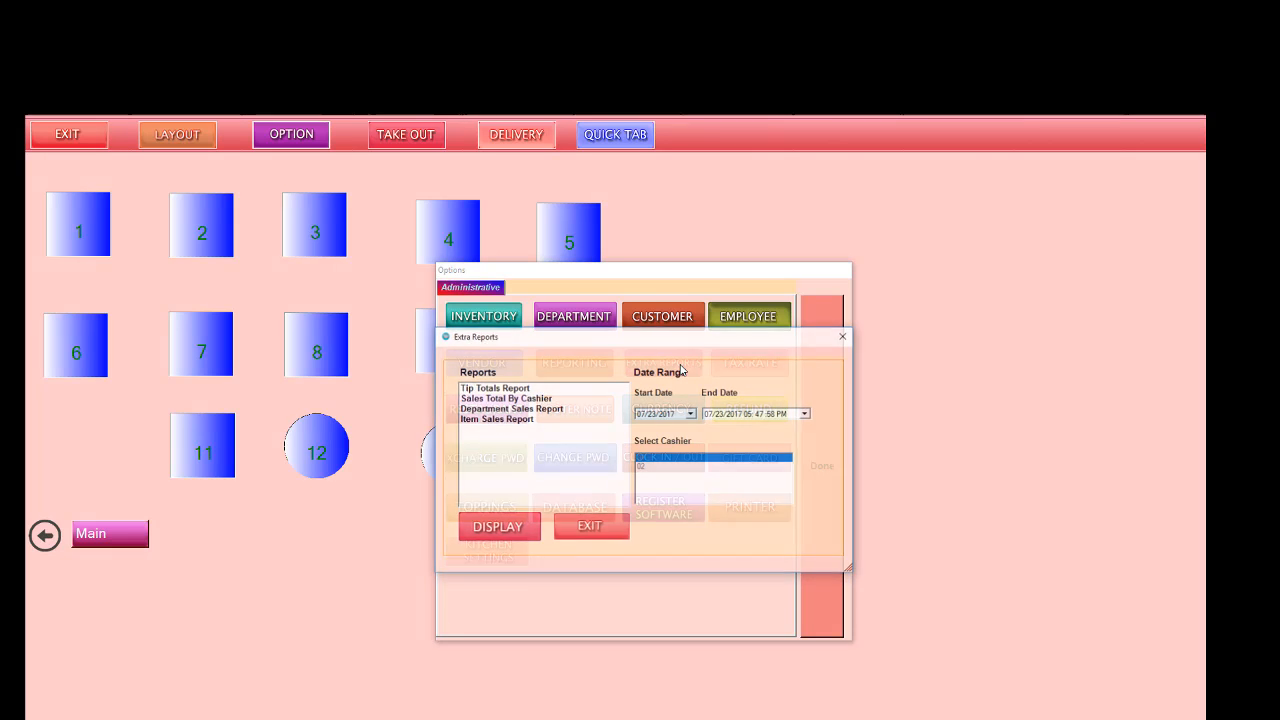
{"action": "left_click", "coordinate": [600, 530]}
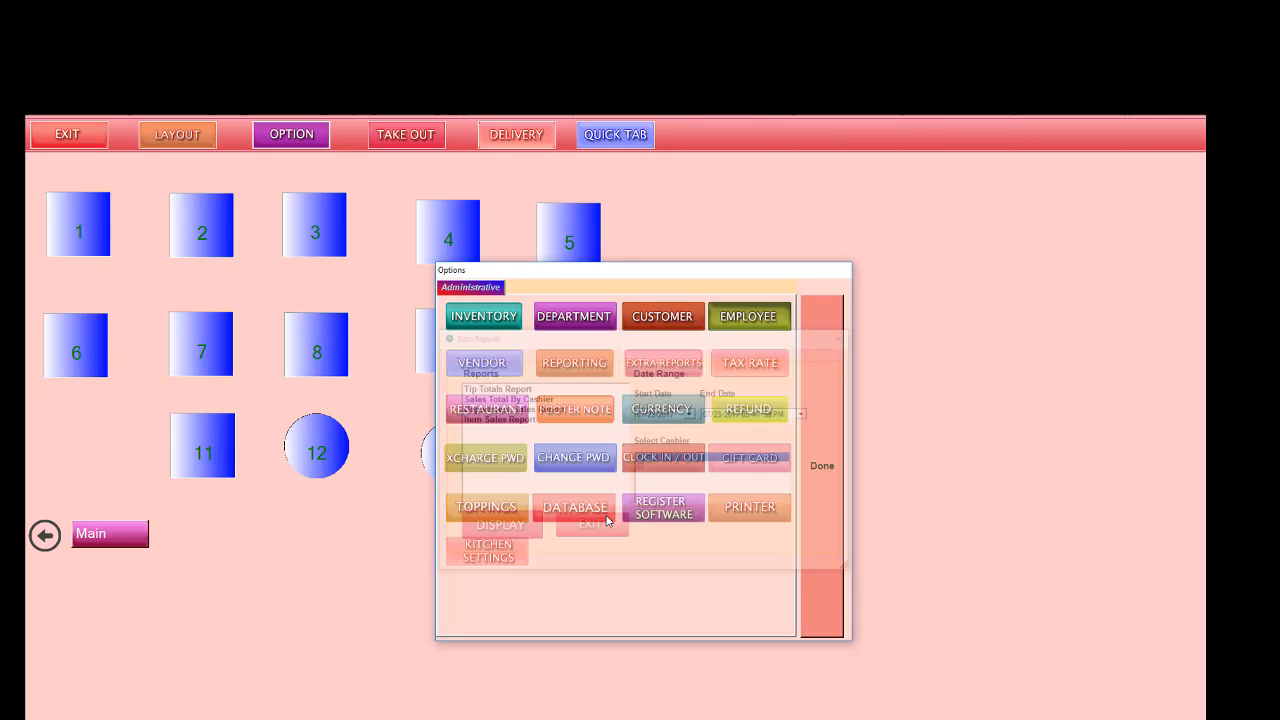
Step: Open employee maintenance, start a blank employee record and view its personal info and job codes and wages sections
{"action": "left_click", "coordinate": [774, 319]}
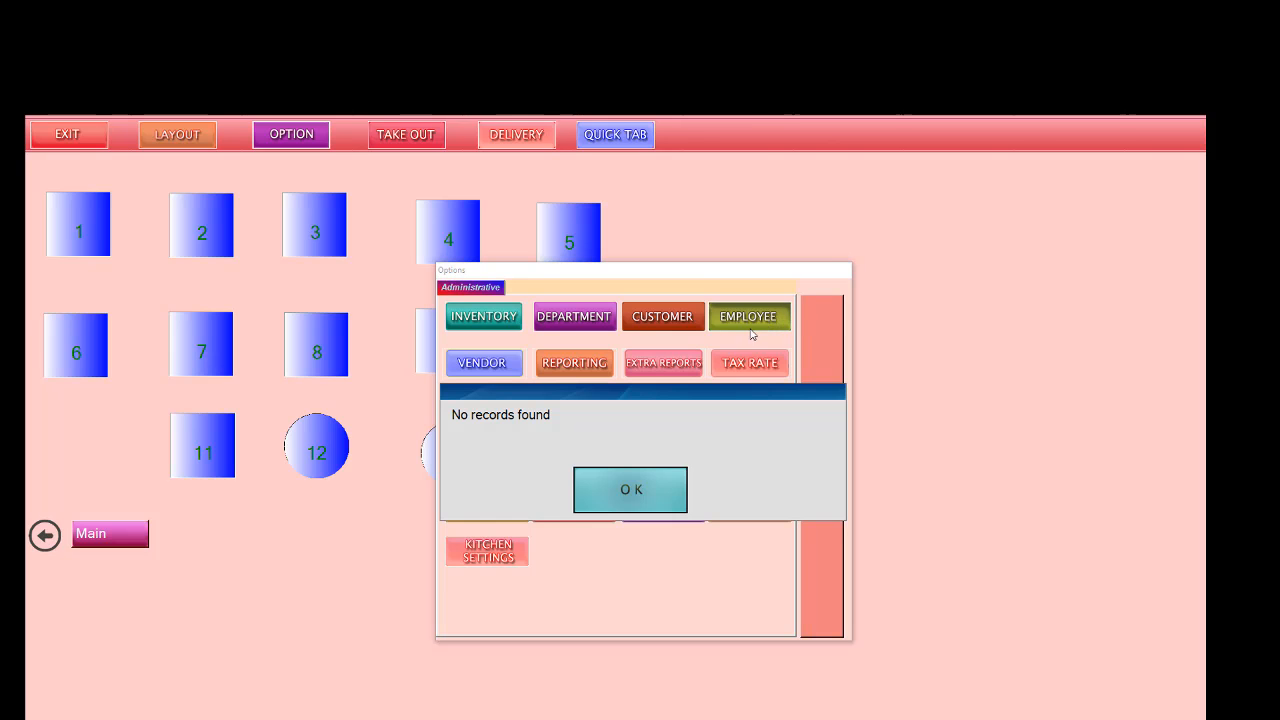
{"action": "left_click", "coordinate": [631, 490]}
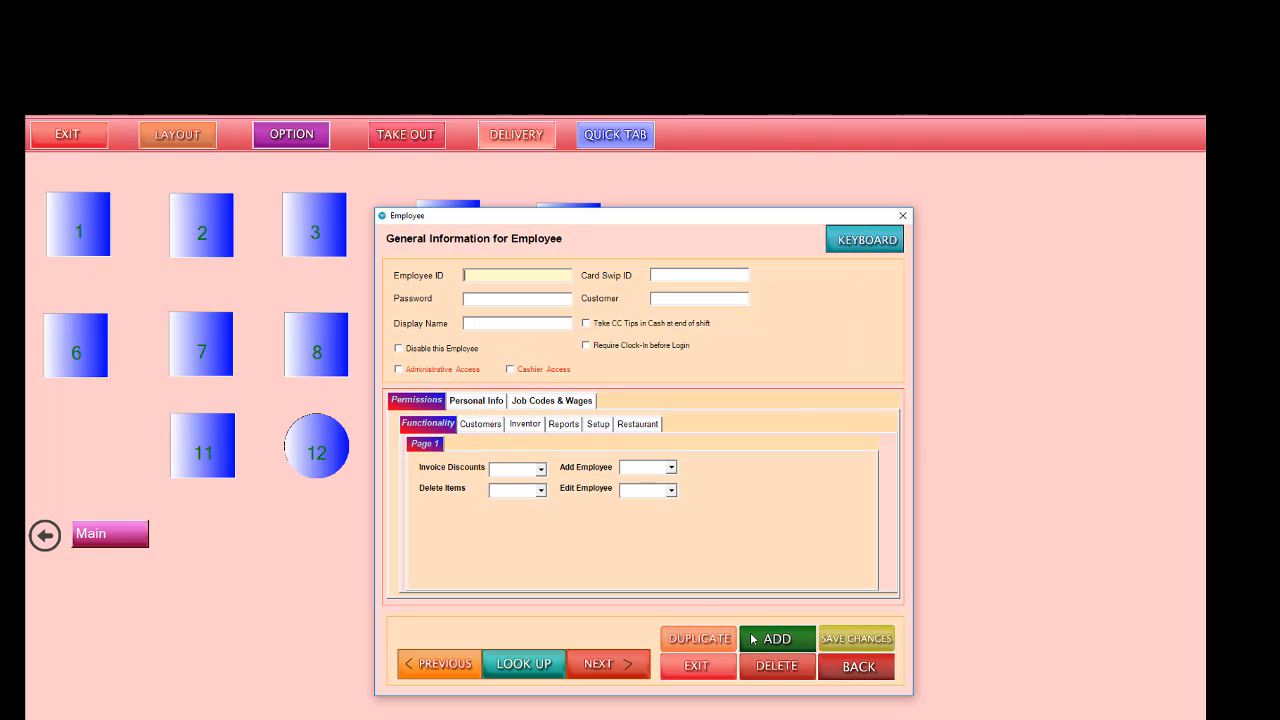
{"action": "left_click", "coordinate": [763, 639]}
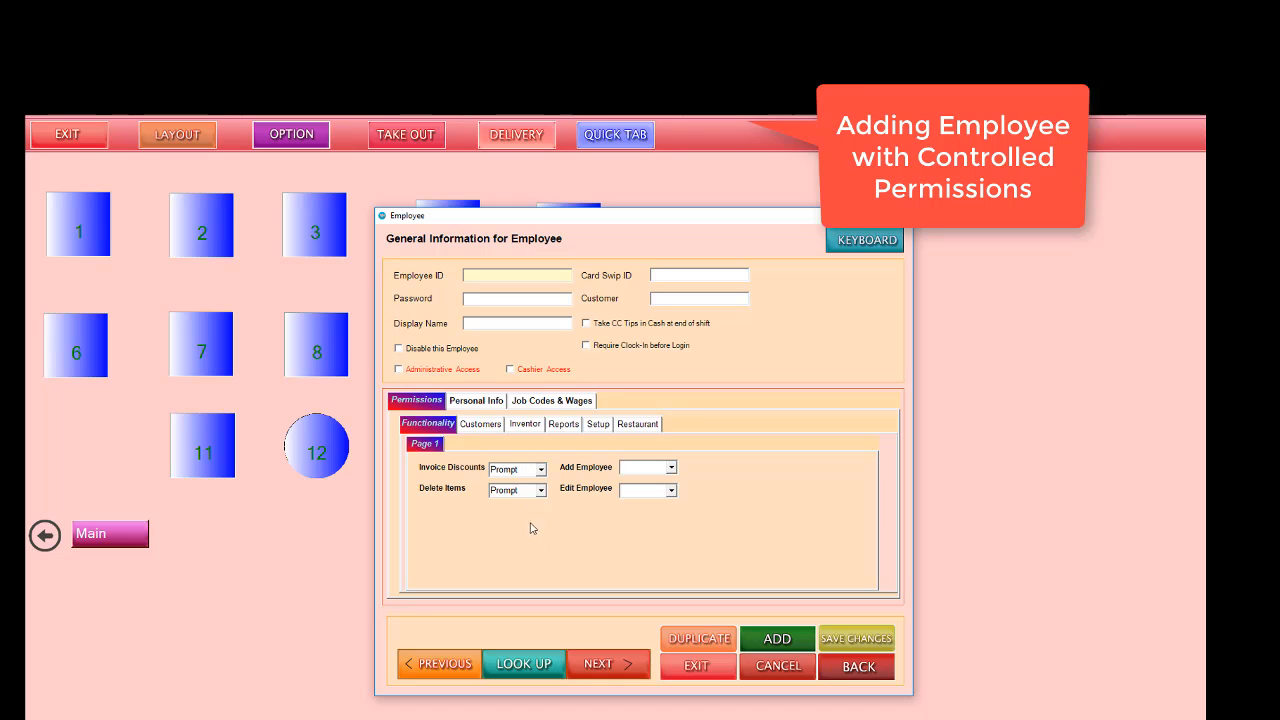
{"action": "left_click", "coordinate": [479, 404]}
{"action": "left_click", "coordinate": [531, 402]}
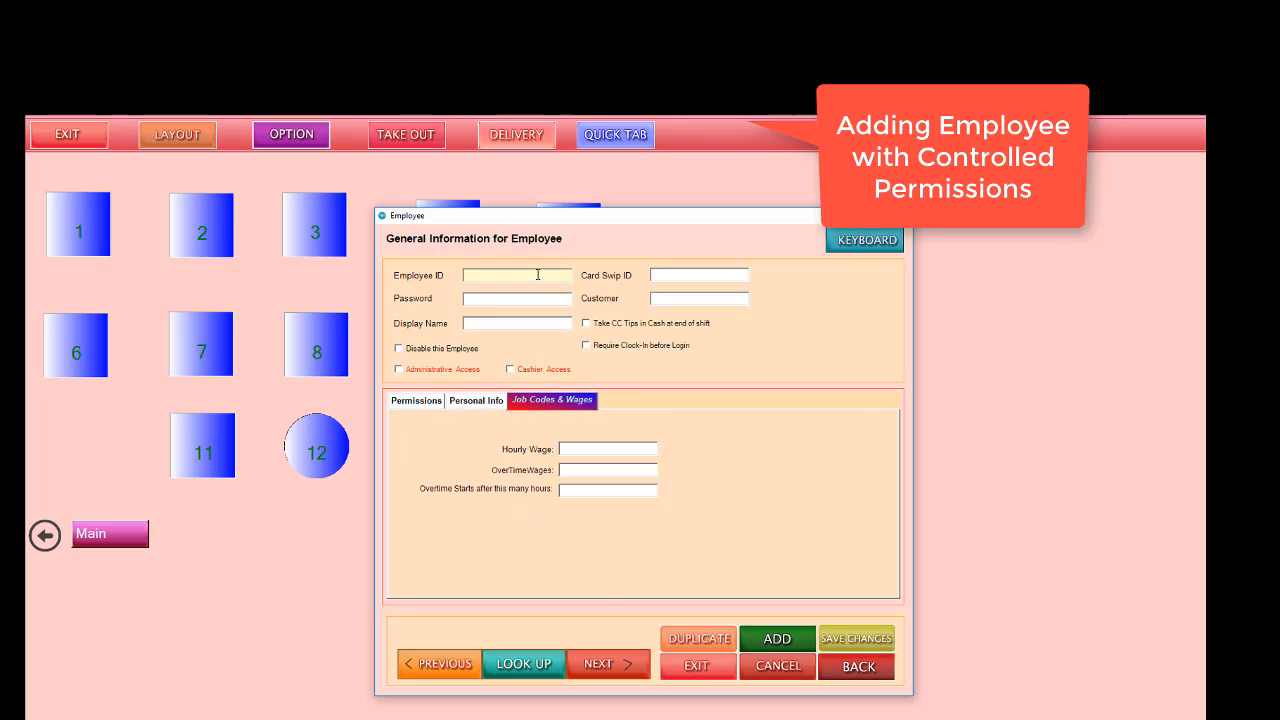
Step: Try to save the blank employee record and exit employee maintenance
{"action": "left_click", "coordinate": [860, 648]}
{"action": "left_click", "coordinate": [652, 497]}
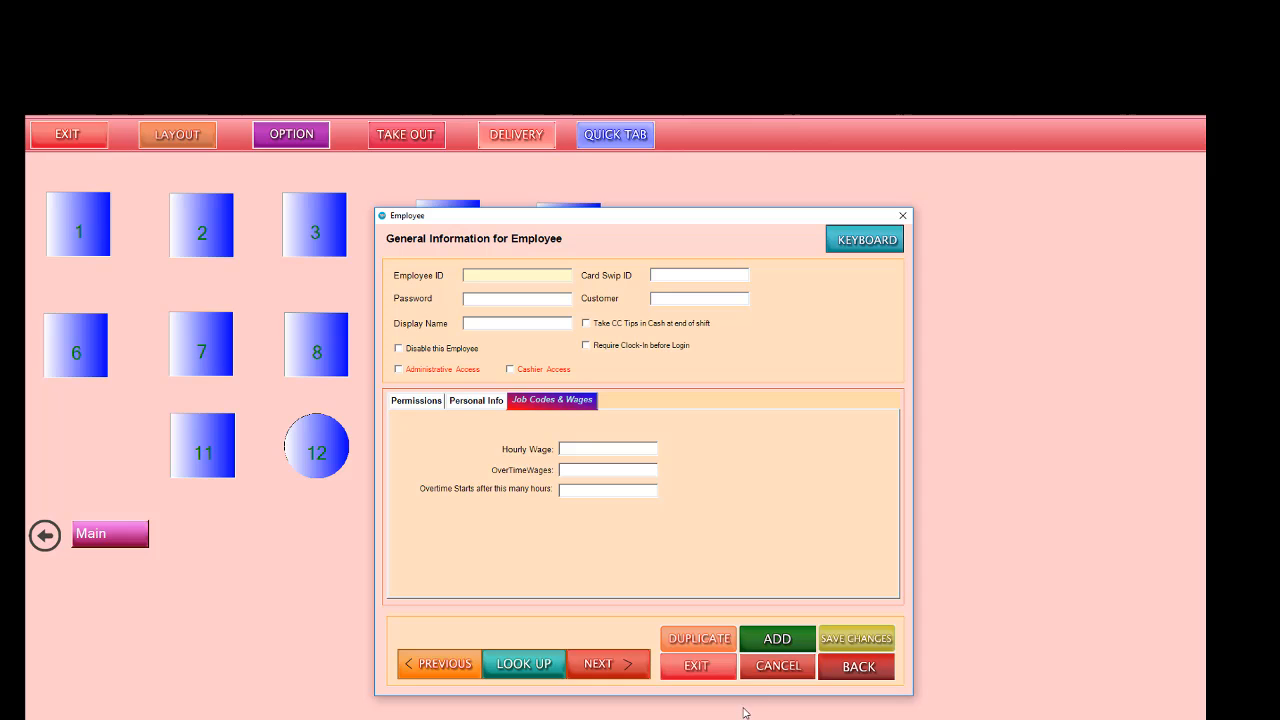
{"action": "left_click", "coordinate": [698, 666]}
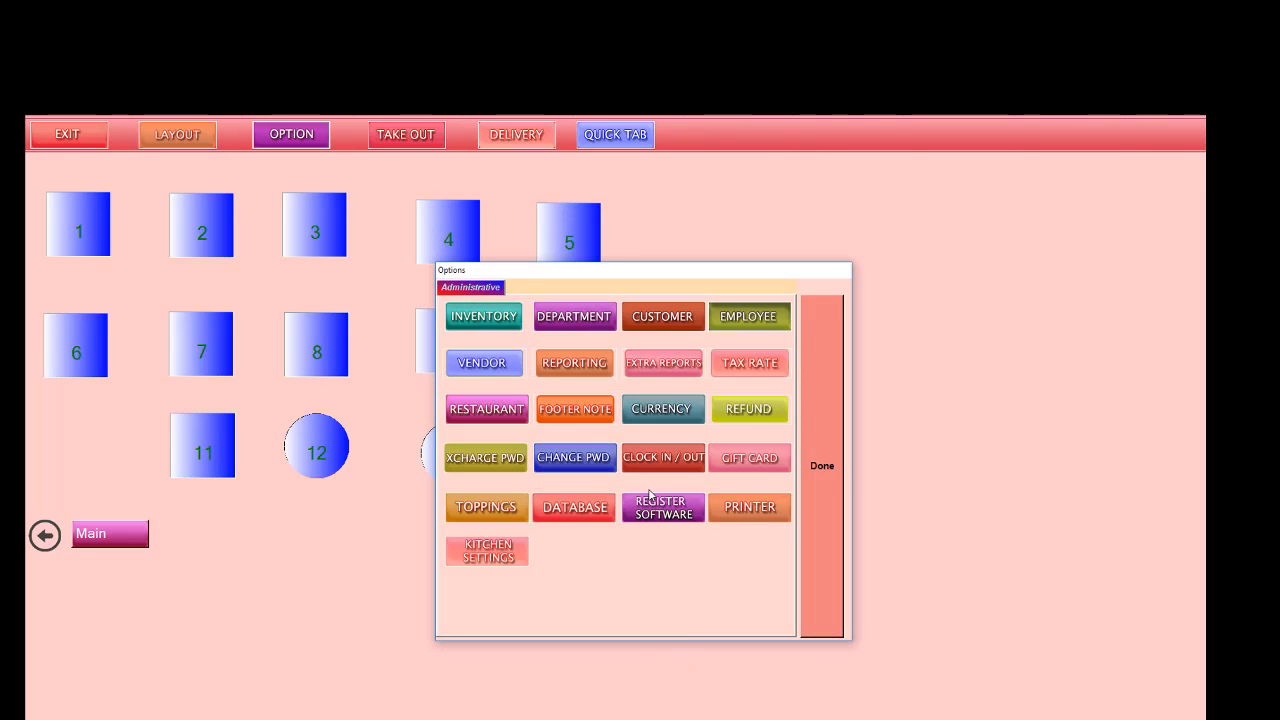
Step: View the database backup, restore and clear operations and close the window
{"action": "left_click", "coordinate": [600, 510]}
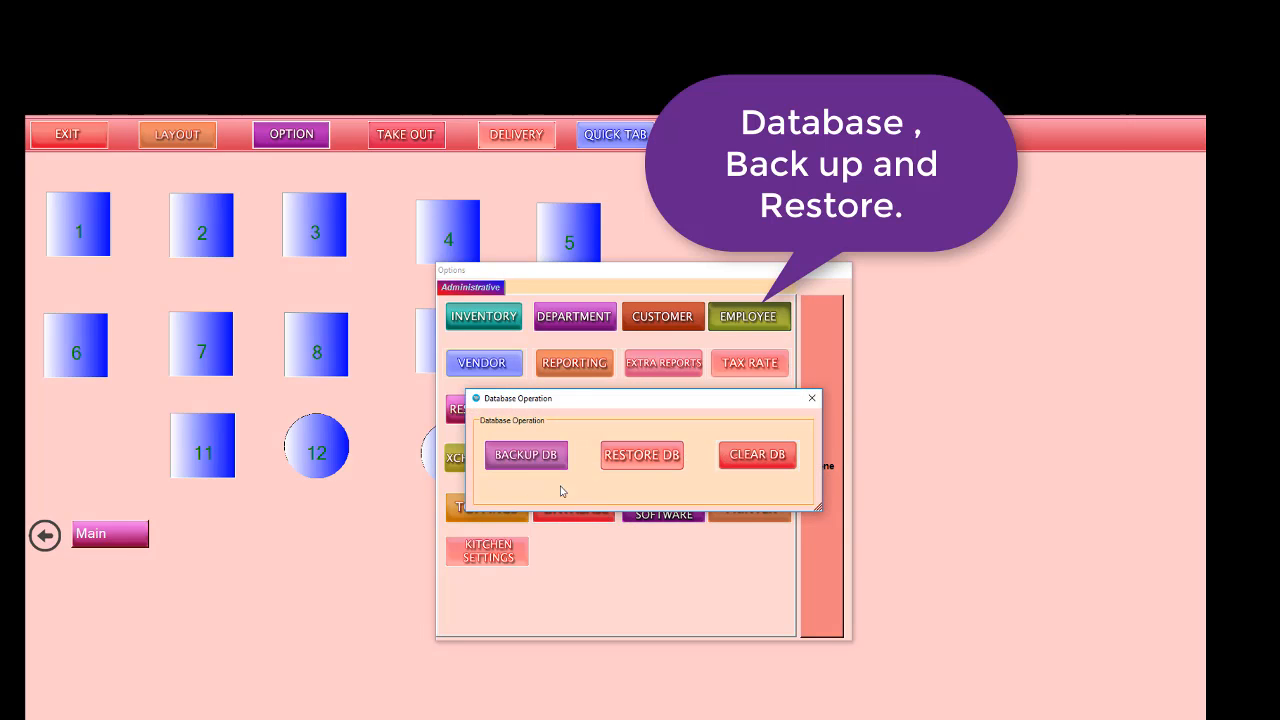
{"action": "left_click", "coordinate": [813, 399]}
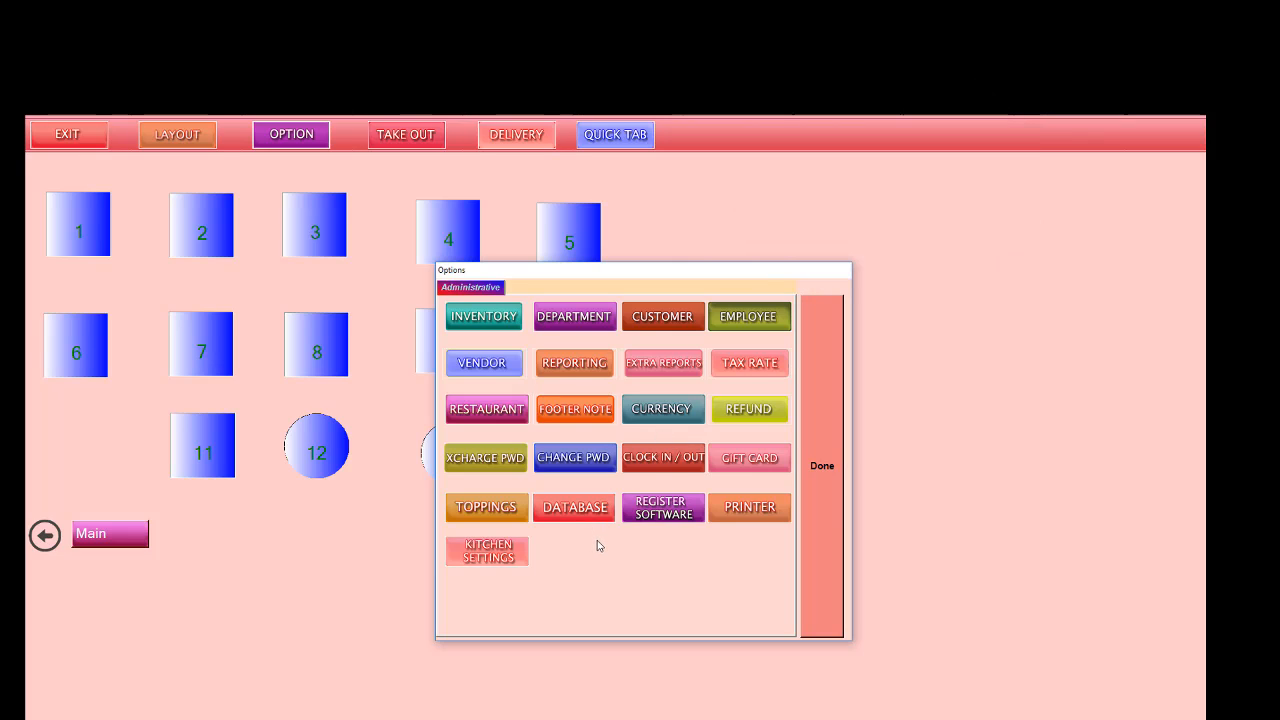
Step: Return to the table layout and ring up CHKN RINGS and FRENCH FRIES from the appetizer department on table 12
{"action": "left_click", "coordinate": [822, 466]}
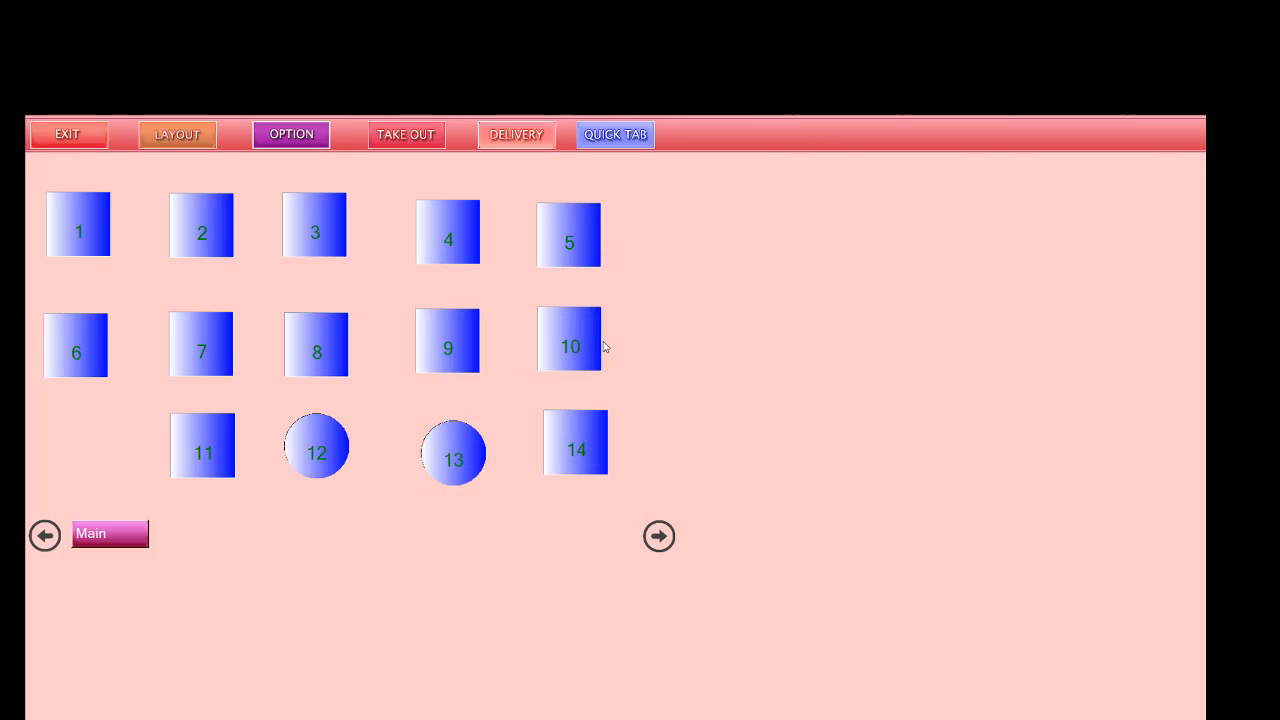
{"action": "left_click", "coordinate": [337, 443]}
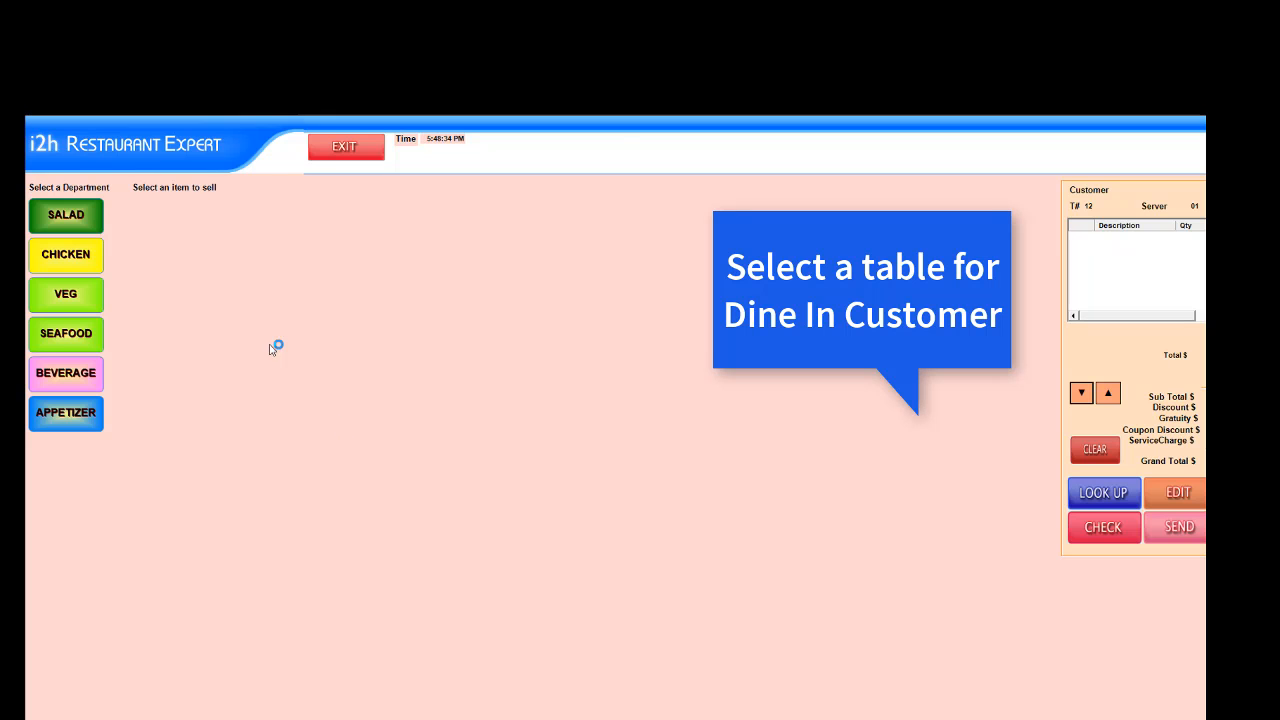
{"action": "left_click", "coordinate": [86, 420]}
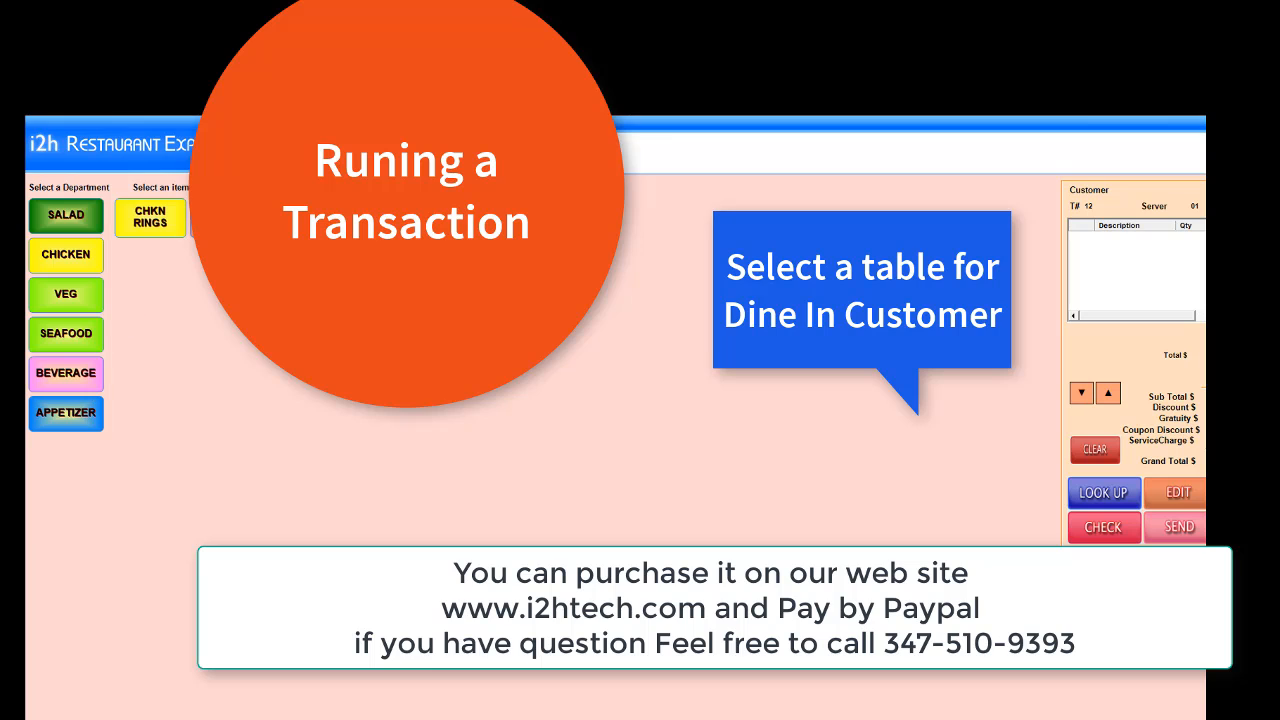
{"action": "left_click", "coordinate": [150, 217]}
{"action": "left_click", "coordinate": [227, 218]}
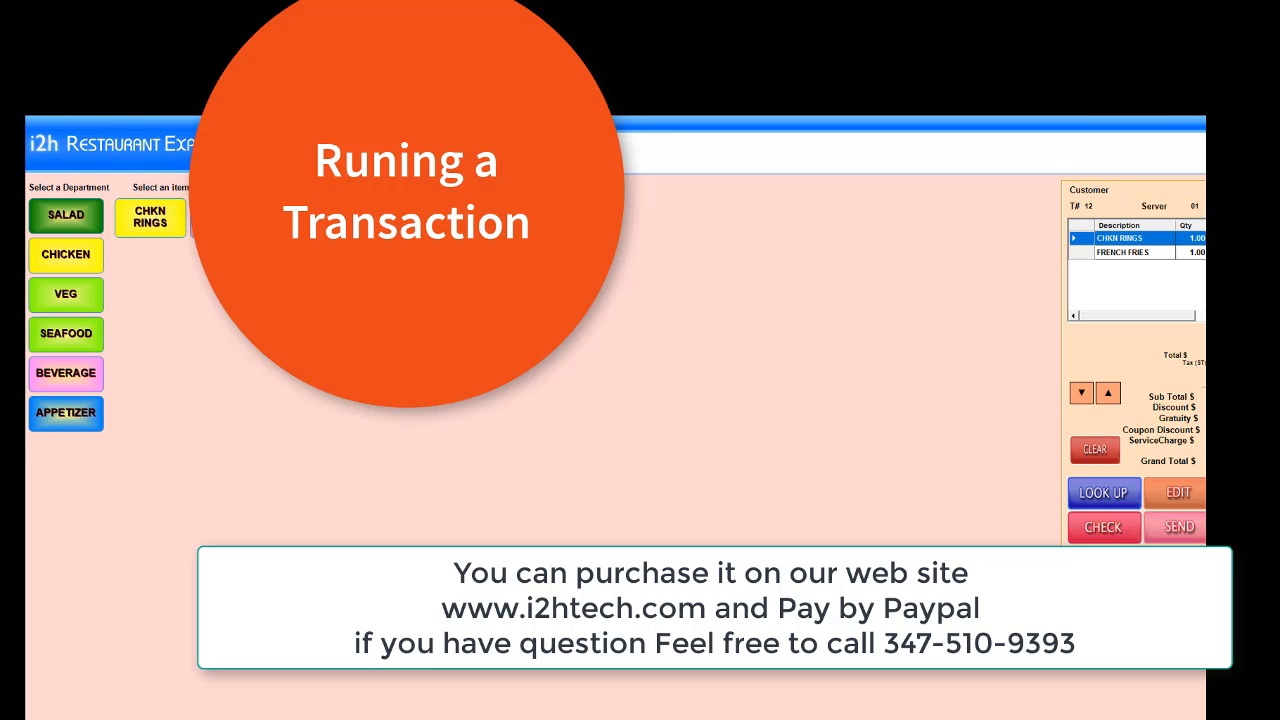